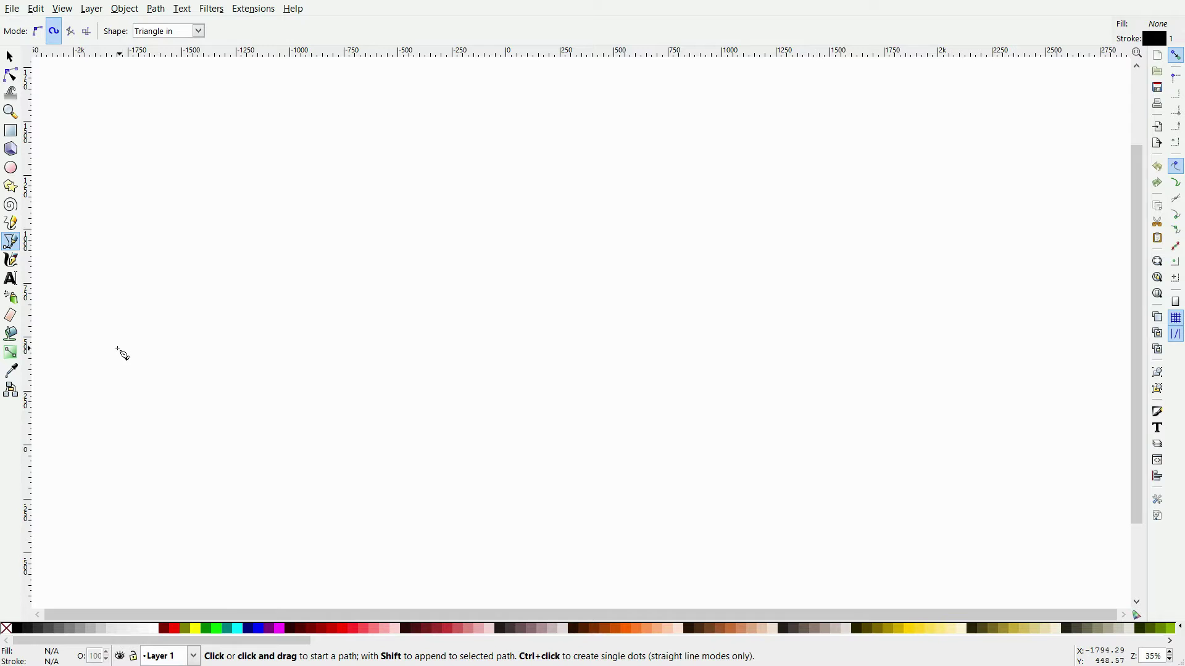
- Draw the long S-shaped swirl across the page, curling into a spiral at the right
{"action": "left_click", "coordinate": [118, 349]}
{"action": "left_click_drag", "start_coordinate": [277, 249], "coordinate": [395, 263]}
{"action": "left_click_drag", "start_coordinate": [586, 343], "coordinate": [725, 354]}
{"action": "left_click_drag", "start_coordinate": [849, 302], "coordinate": [899, 252]}
{"action": "left_click_drag", "start_coordinate": [744, 154], "coordinate": [787, 241]}
{"action": "key", "text": "Return"}
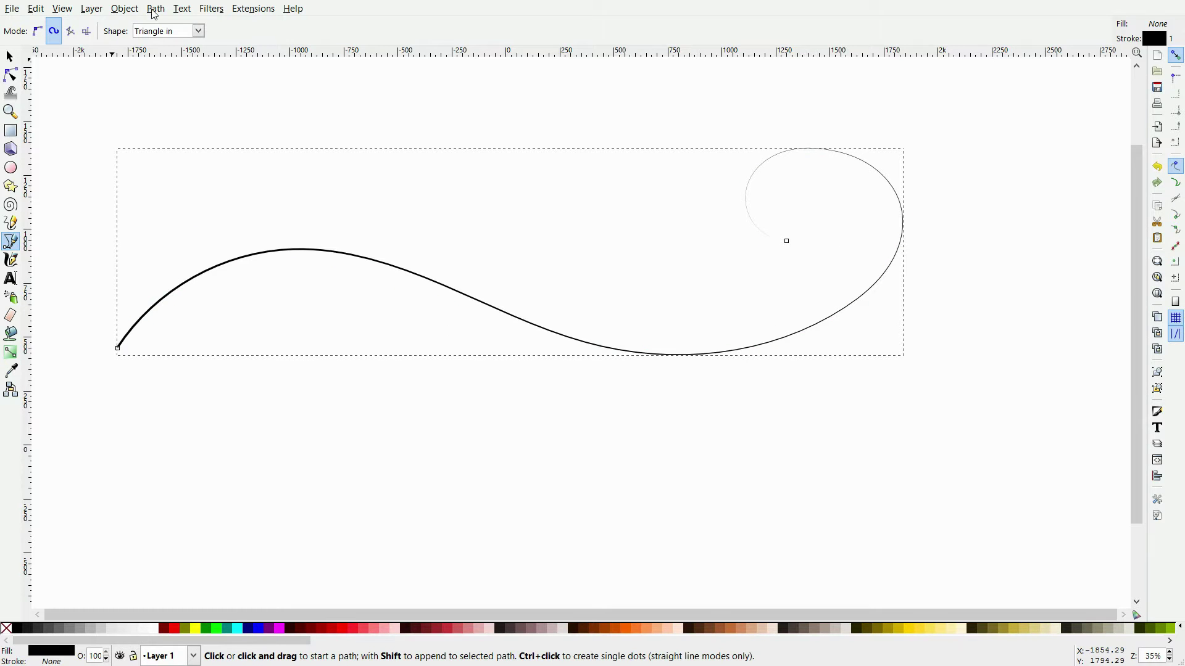
- Set the swirl's Pattern Along Path width to 6
{"action": "left_click", "coordinate": [155, 9]}
{"action": "left_click", "coordinate": [185, 308]}
{"action": "key", "text": "ctrl+a"}
{"action": "type", "text": "6"}
{"action": "key", "text": "Return"}
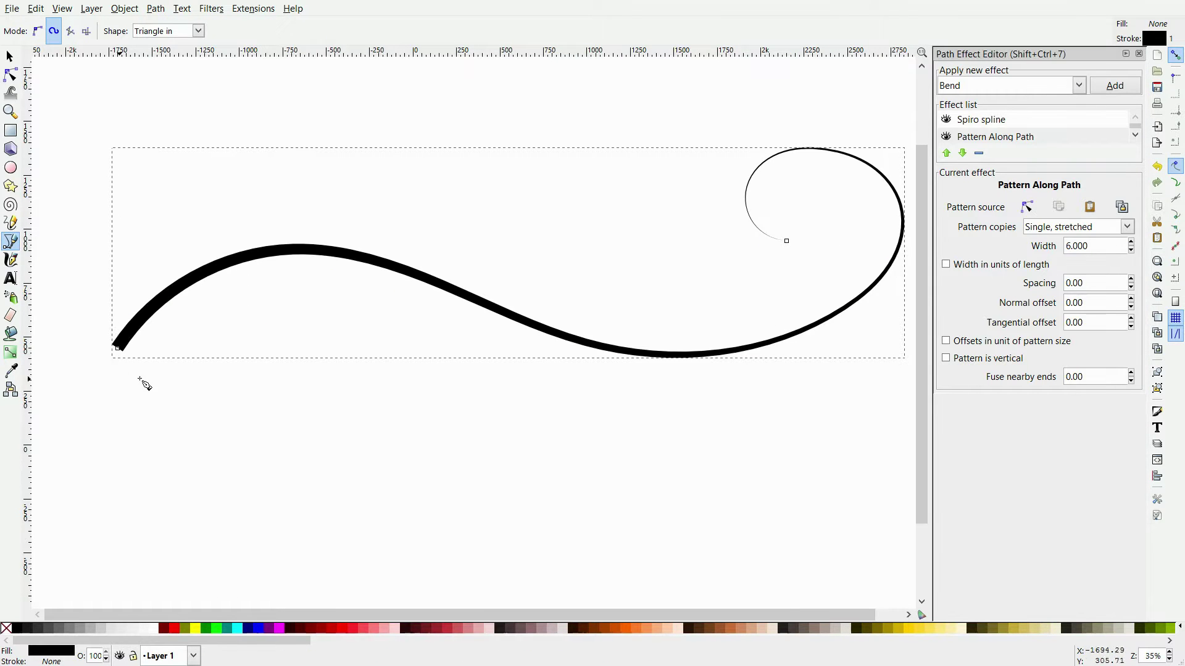
- Draw a second curve beneath the swirl, running parallel up toward the curl
{"action": "left_click", "coordinate": [134, 358]}
{"action": "left_click_drag", "start_coordinate": [641, 385], "coordinate": [769, 383]}
{"action": "left_click_drag", "start_coordinate": [896, 143], "coordinate": [874, 125]}
{"action": "left_click_drag", "start_coordinate": [781, 121], "coordinate": [735, 156]}
{"action": "key", "text": "Return"}
- Set the second curve's pattern width to 4 so it is thinner
{"action": "triple_click", "coordinate": [1107, 246]}
{"action": "type", "text": "5"}
{"action": "key", "text": "Return"}
{"action": "type", "text": "4"}
{"action": "key", "text": "Return"}
{"action": "left_click", "coordinate": [218, 97]}
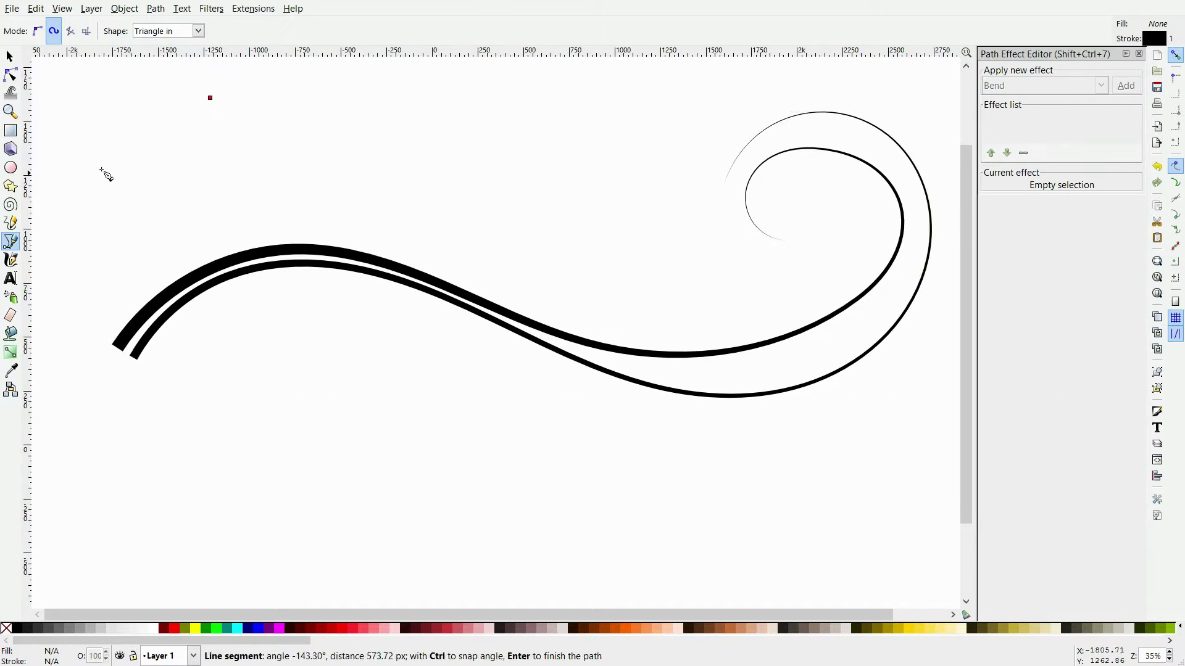
{"action": "key", "text": "n"}
{"action": "left_click", "coordinate": [674, 391]}
- Nudge a couple of nodes on the thin lower curve
{"action": "mouse_move", "coordinate": [624, 363]}
{"action": "left_mouse_down"}
{"action": "mouse_move", "coordinate": [598, 375]}
{"action": "mouse_move", "coordinate": [526, 336]}
{"action": "left_mouse_up"}
{"action": "scroll", "coordinate": [526, 336], "scroll_direction": "right", "scroll_amount": 2}
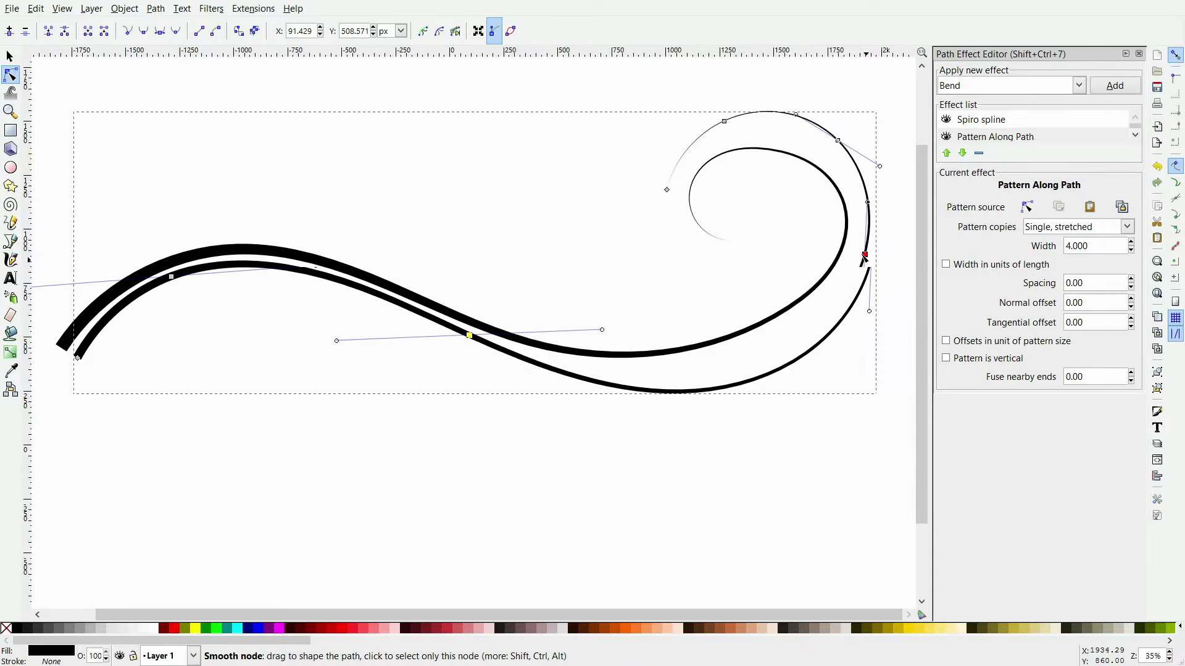
{"action": "key", "text": "Escape"}
{"action": "left_click", "coordinate": [646, 370]}
{"action": "left_click_drag", "start_coordinate": [649, 369], "coordinate": [650, 373]}
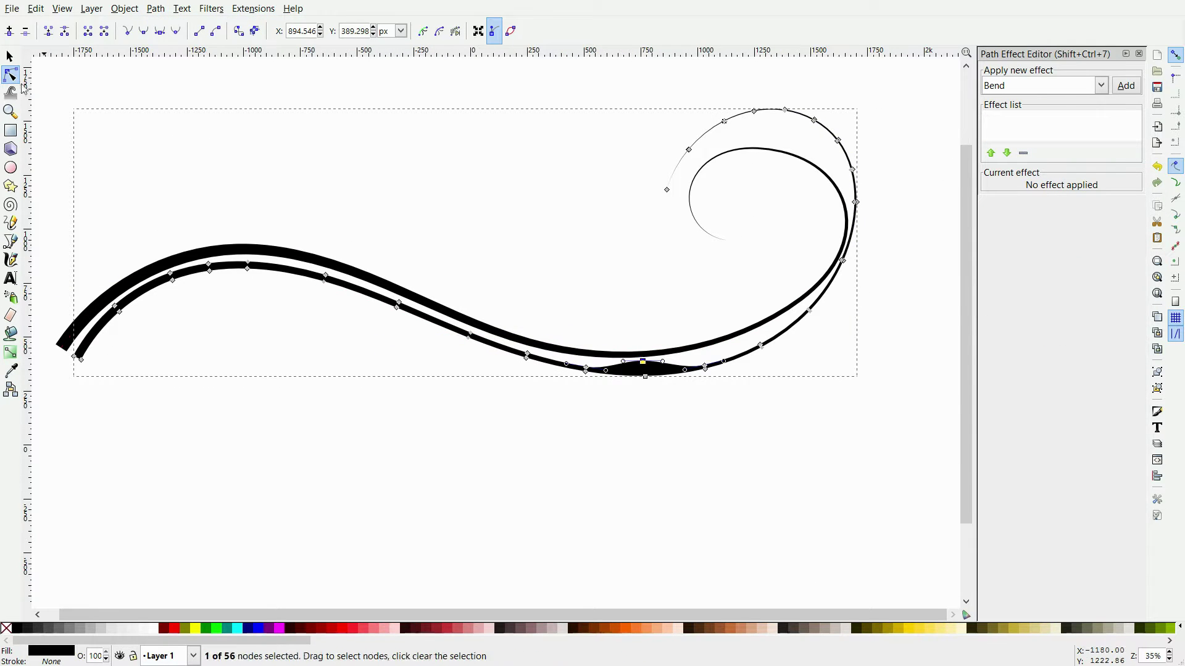
{"action": "key", "text": "Escape"}
- Drag the lower swirl's right-hand nodes to tighten its curl around the main spiral
{"action": "key", "text": "s"}
{"action": "left_click", "coordinate": [621, 374]}
{"action": "key", "text": "n"}
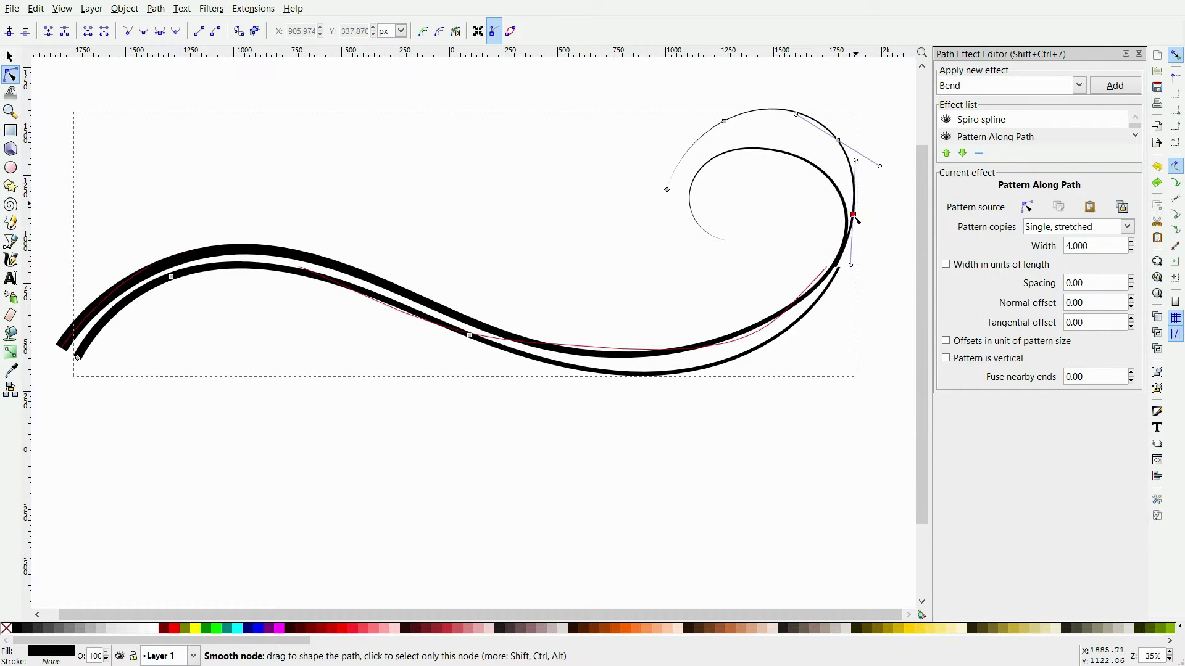
{"action": "left_click_drag", "start_coordinate": [856, 217], "coordinate": [701, 359]}
{"action": "left_click_drag", "start_coordinate": [838, 140], "coordinate": [812, 313]}
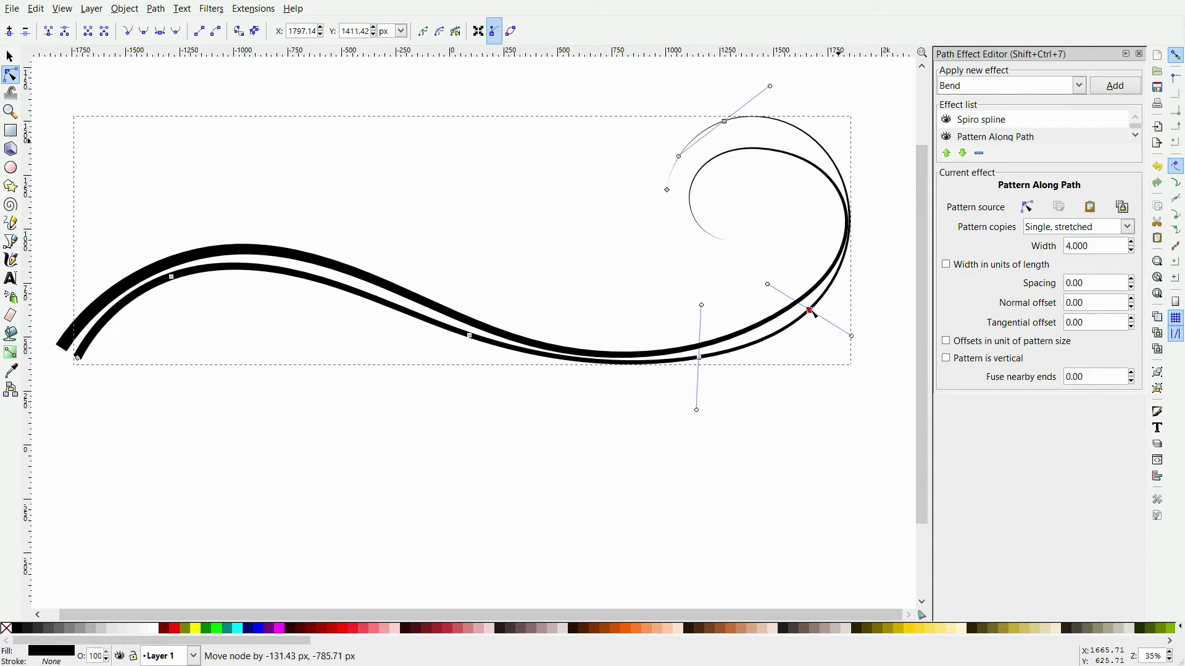
{"action": "left_click_drag", "start_coordinate": [814, 162], "coordinate": [839, 151]}
{"action": "left_click_drag", "start_coordinate": [667, 190], "coordinate": [775, 141]}
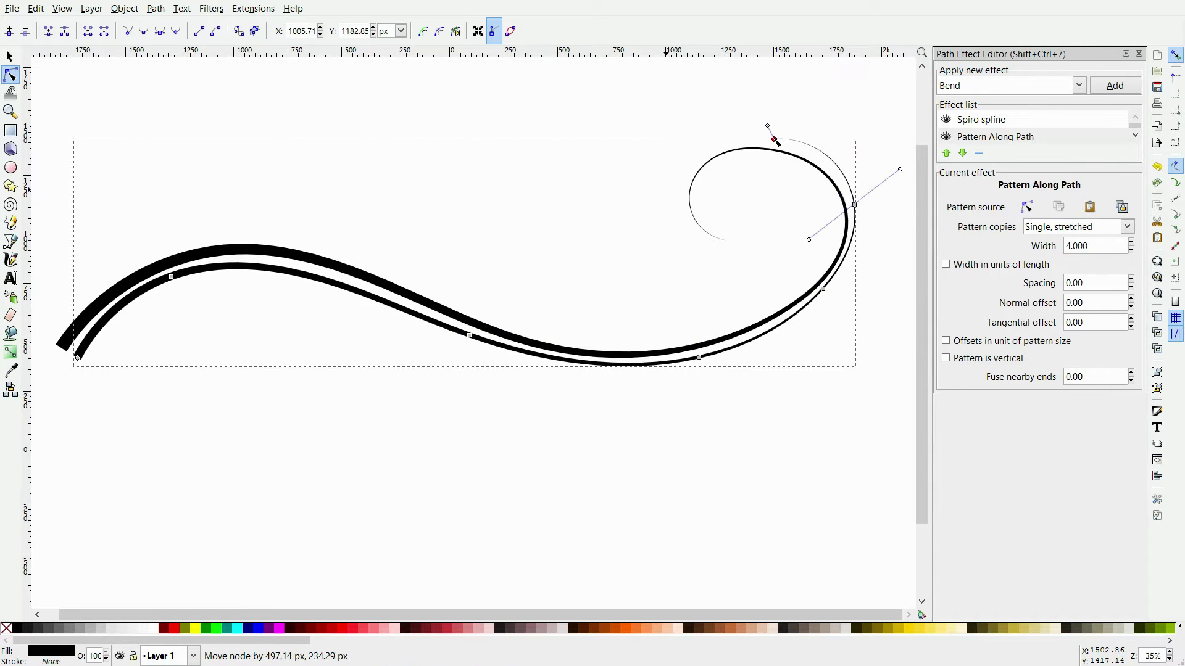
- Fine-tune a right-side node of the lower curl, then return to the Pen tool
{"action": "left_click", "coordinate": [734, 322]}
{"action": "left_click", "coordinate": [822, 293]}
{"action": "left_click_drag", "start_coordinate": [823, 299], "coordinate": [831, 296]}
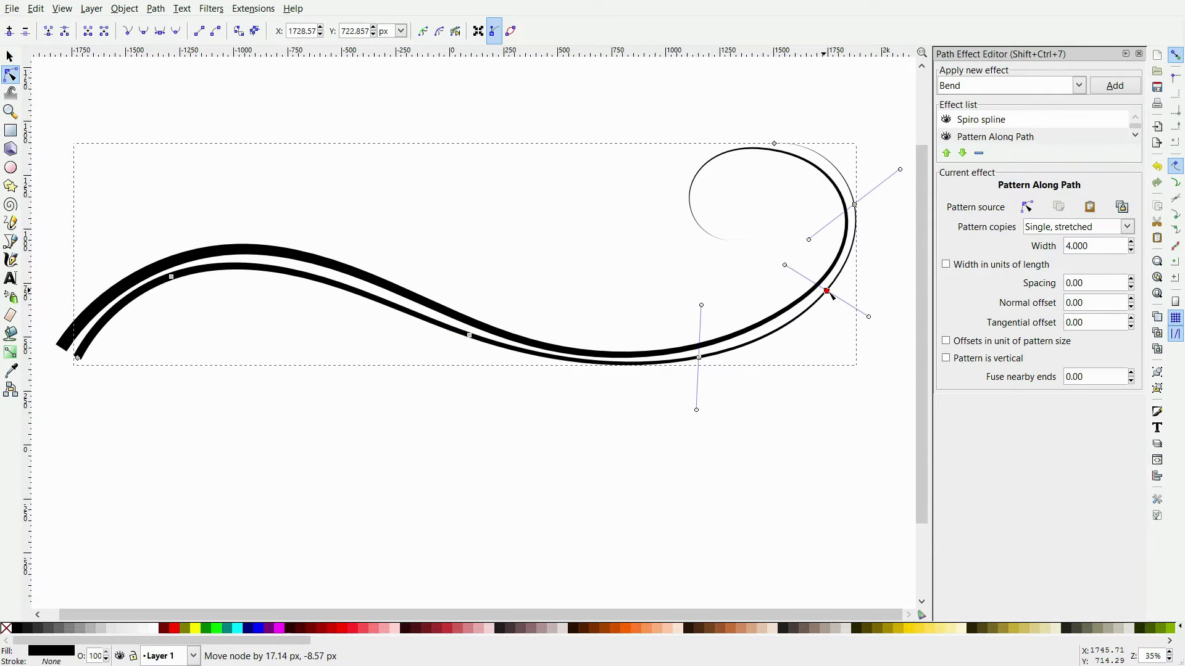
{"action": "left_click", "coordinate": [10, 57]}
{"action": "key", "text": "Escape"}
{"action": "left_click", "coordinate": [11, 241]}
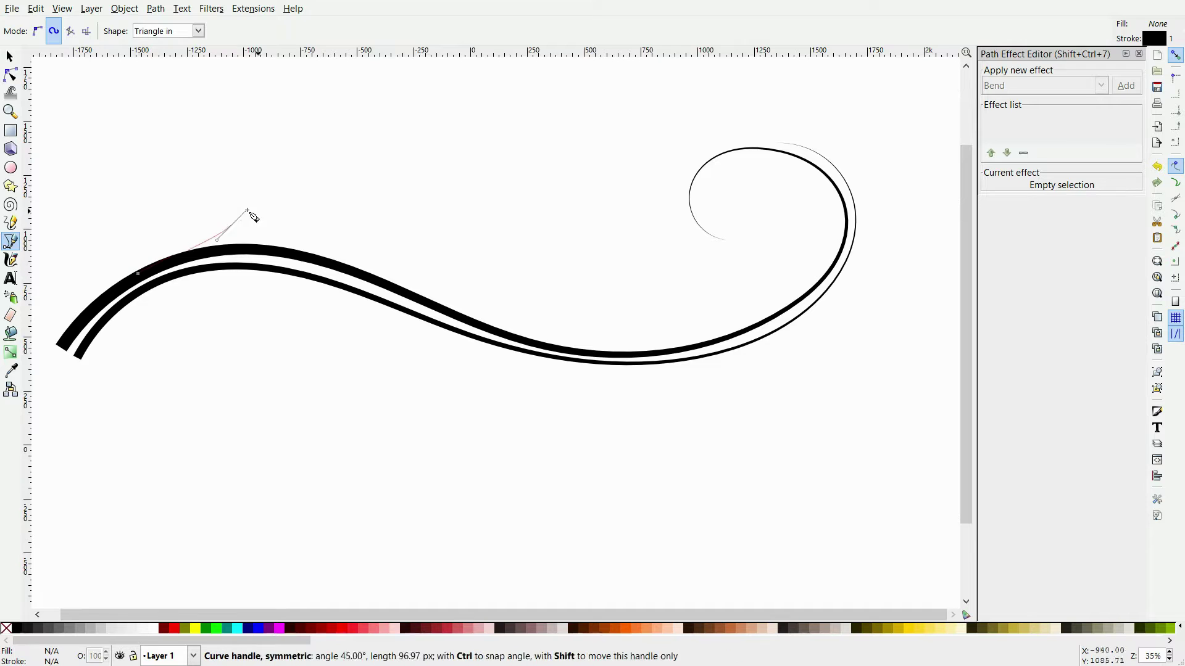
- Finish a tapered loop off the swirl's upper left
{"action": "double_click", "coordinate": [158, 228]}
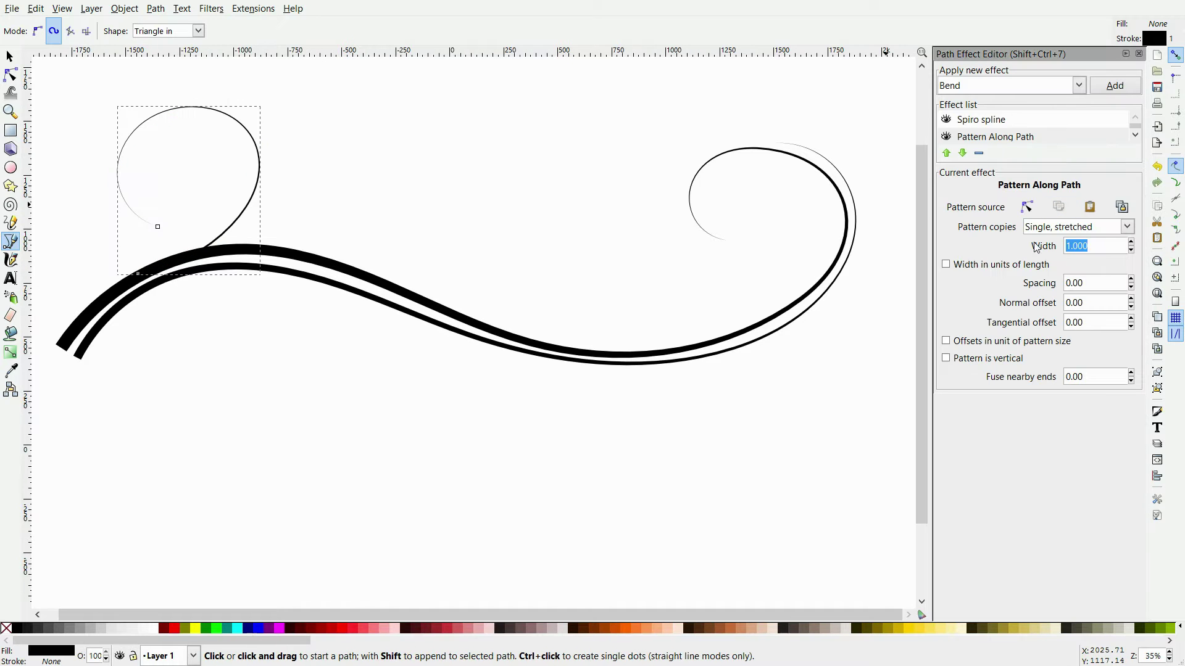
{"action": "left_click", "coordinate": [219, 250]}
{"action": "key", "text": "Escape"}
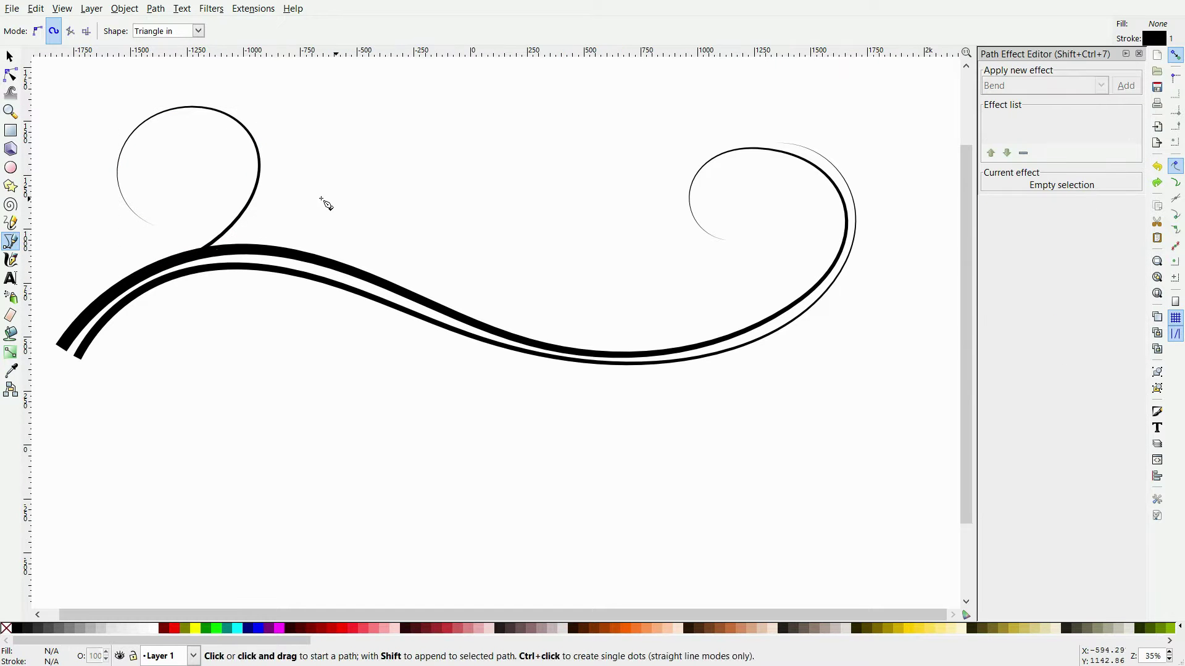
{"action": "key", "text": "Escape"}
{"action": "key", "text": "Escape"}
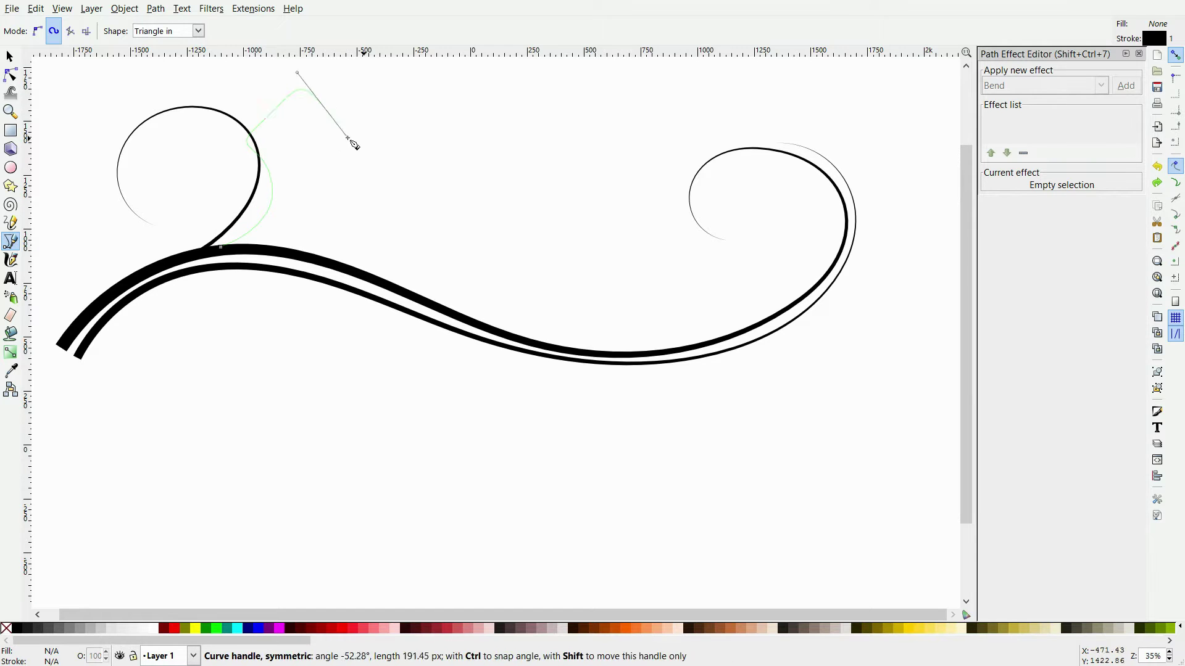
- Draw a rising hook curve and slide one of its nodes upward
{"action": "double_click", "coordinate": [344, 160]}
{"action": "key", "text": "n"}
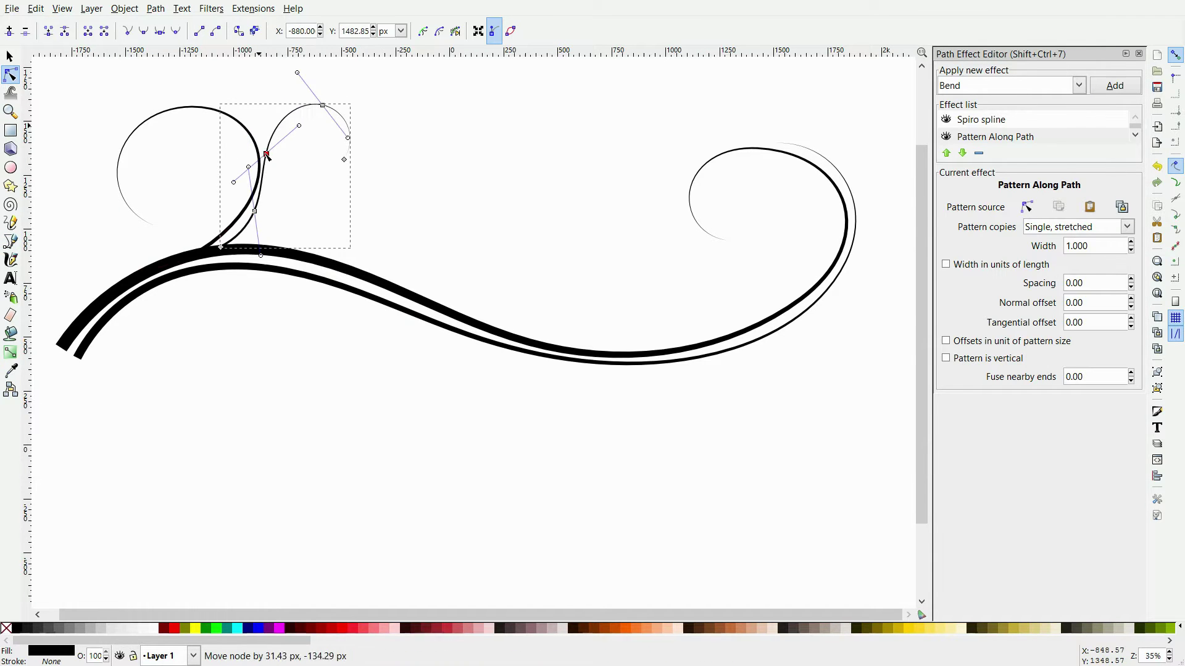
{"action": "scroll", "coordinate": [1086, 246], "scroll_direction": "up", "scroll_amount": 3}
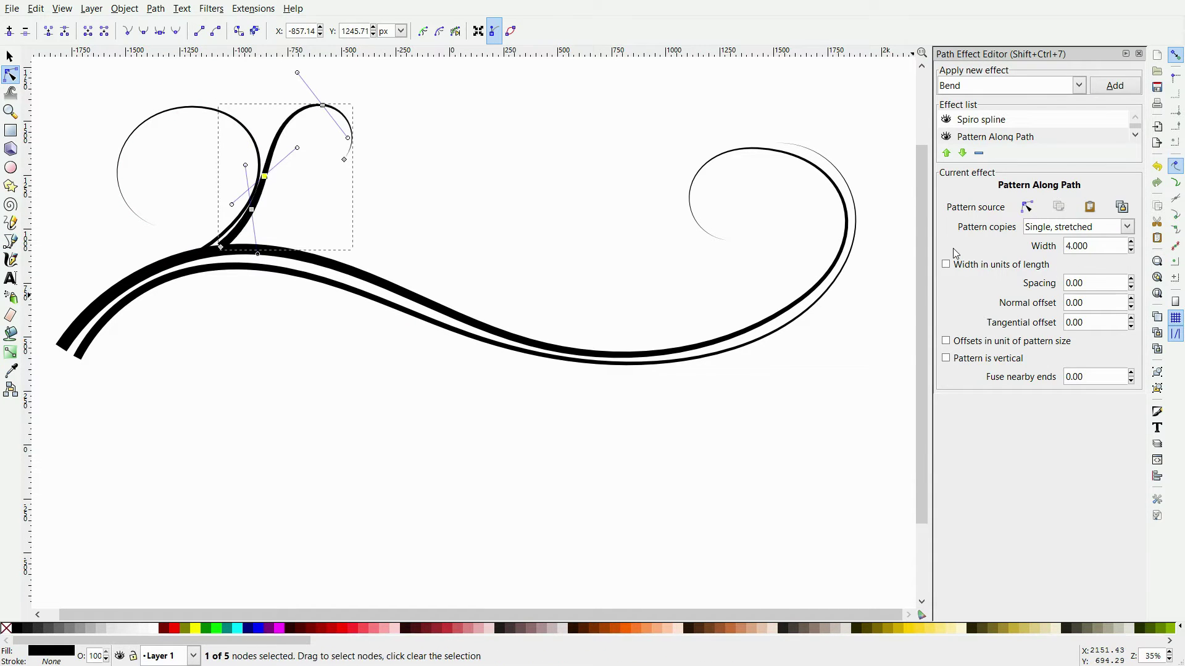
{"action": "left_click_drag", "start_coordinate": [253, 213], "coordinate": [272, 179]}
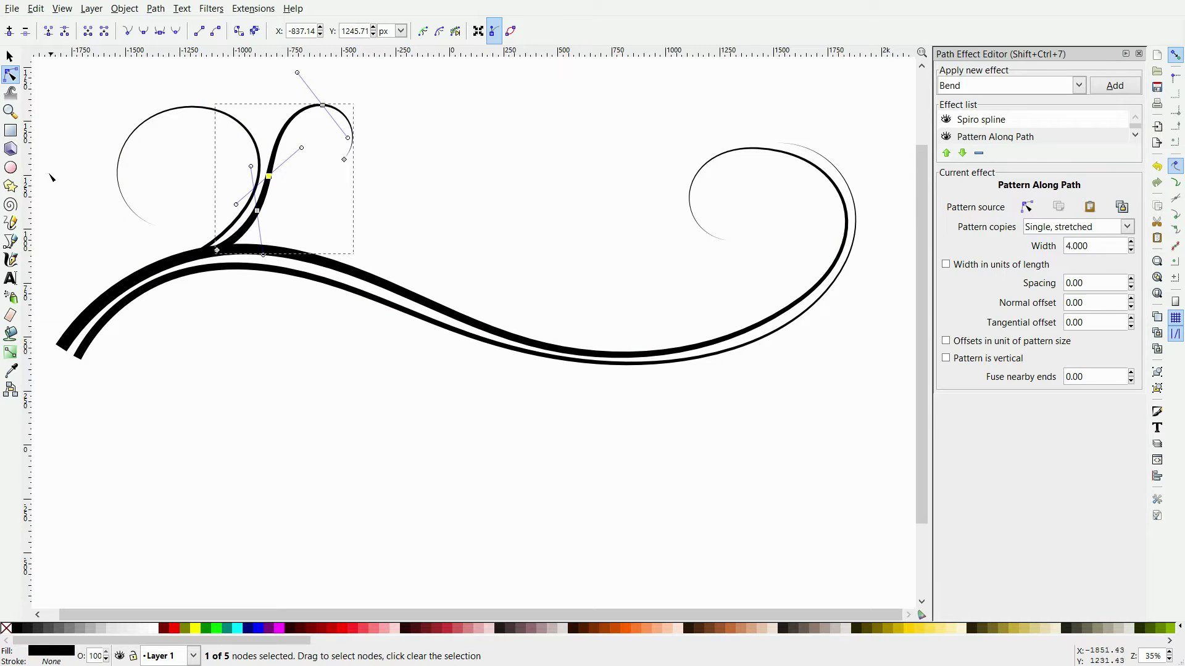
{"action": "key", "text": "s"}
{"action": "key", "text": "Escape"}
- Draw two small side-by-side curls branching off the middle of the swirl
{"action": "left_click", "coordinate": [11, 240]}
{"action": "left_click", "coordinate": [449, 313]}
{"action": "left_click", "coordinate": [558, 325]}
{"action": "left_click_drag", "start_coordinate": [628, 300], "coordinate": [642, 287]}
{"action": "double_click", "coordinate": [569, 215]}
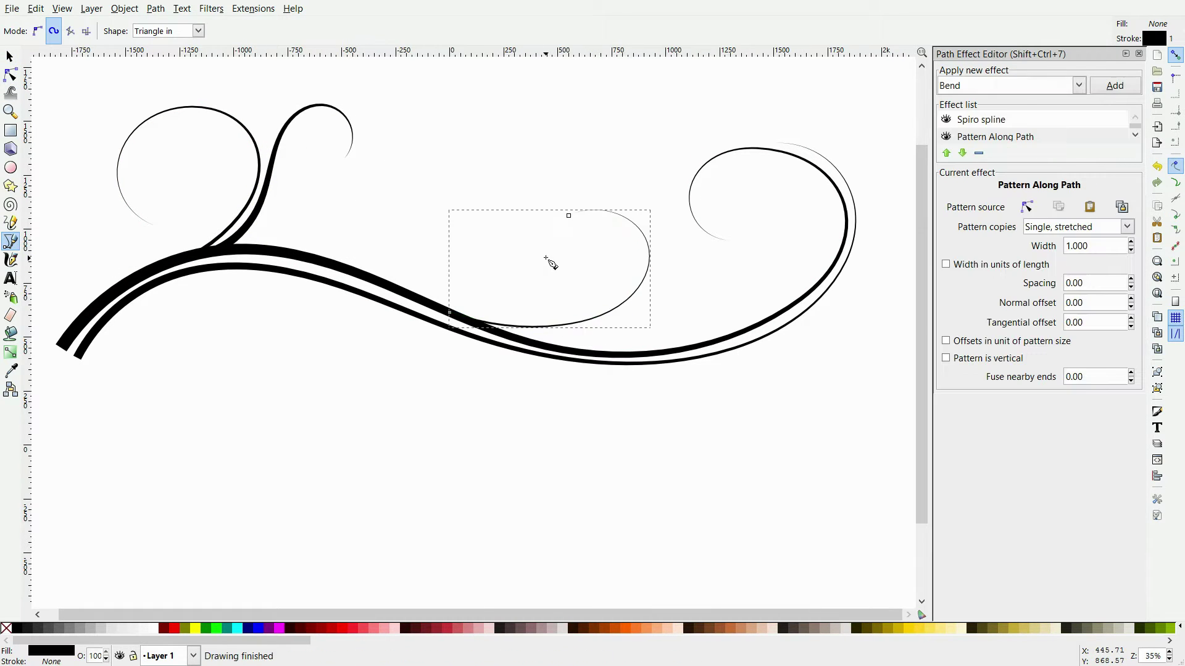
{"action": "left_click_drag", "start_coordinate": [442, 307], "coordinate": [615, 305]}
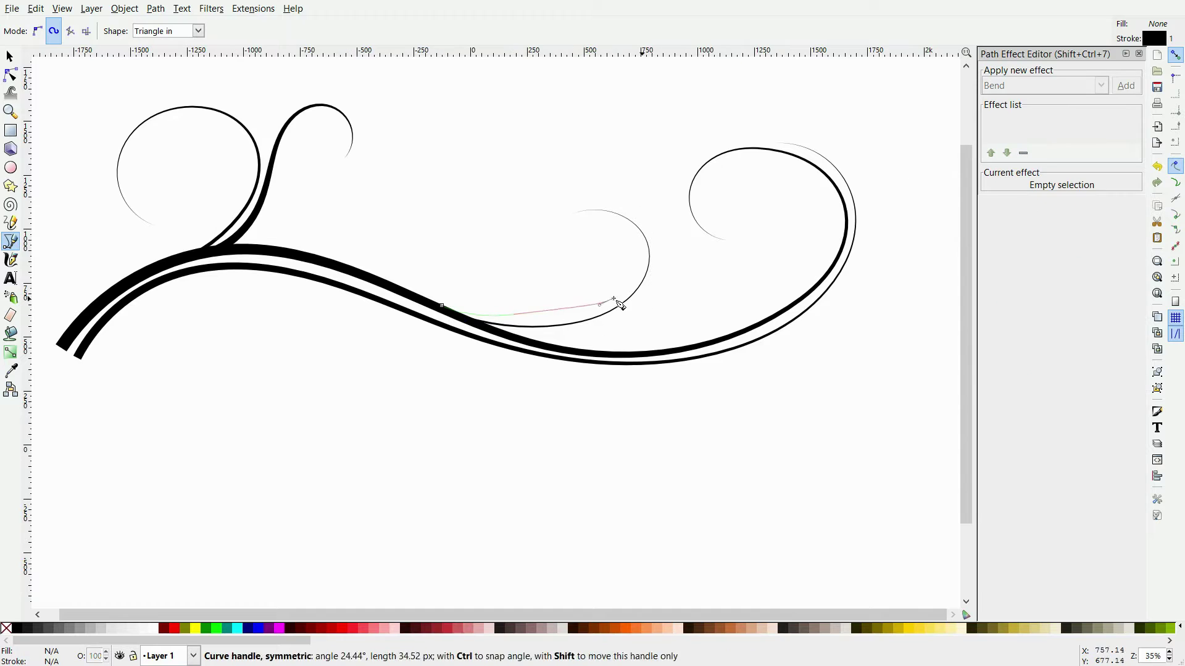
{"action": "double_click", "coordinate": [616, 225]}
{"action": "key", "text": "s"}
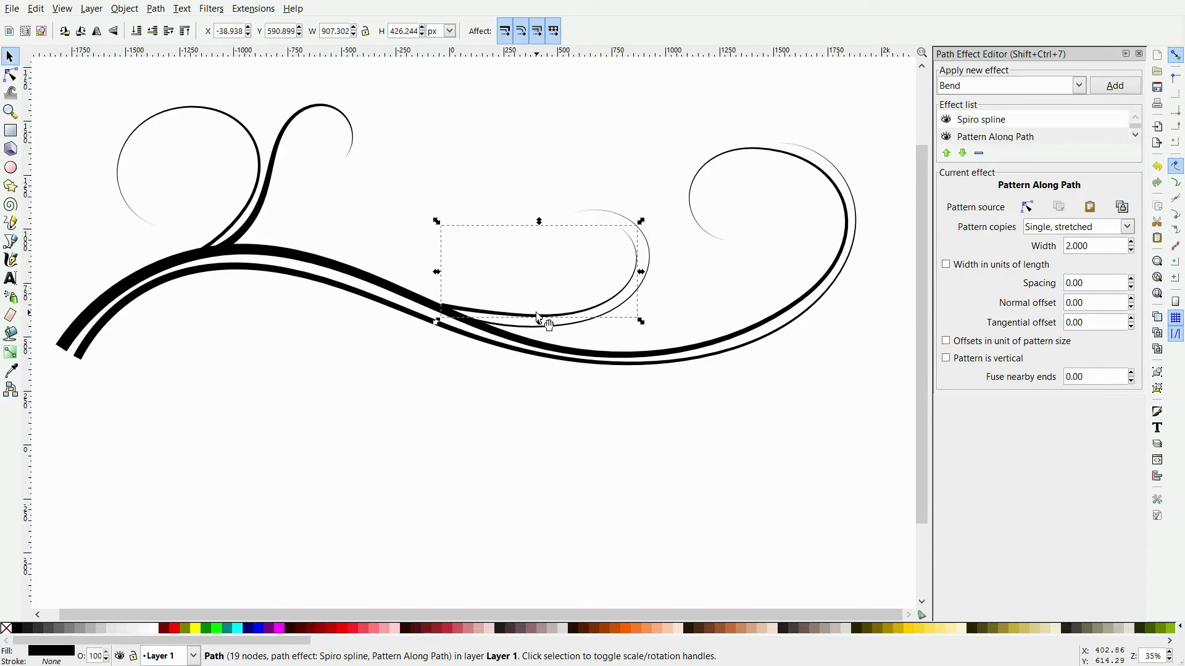
{"action": "left_click", "coordinate": [535, 454]}
{"action": "left_click", "coordinate": [11, 75]}
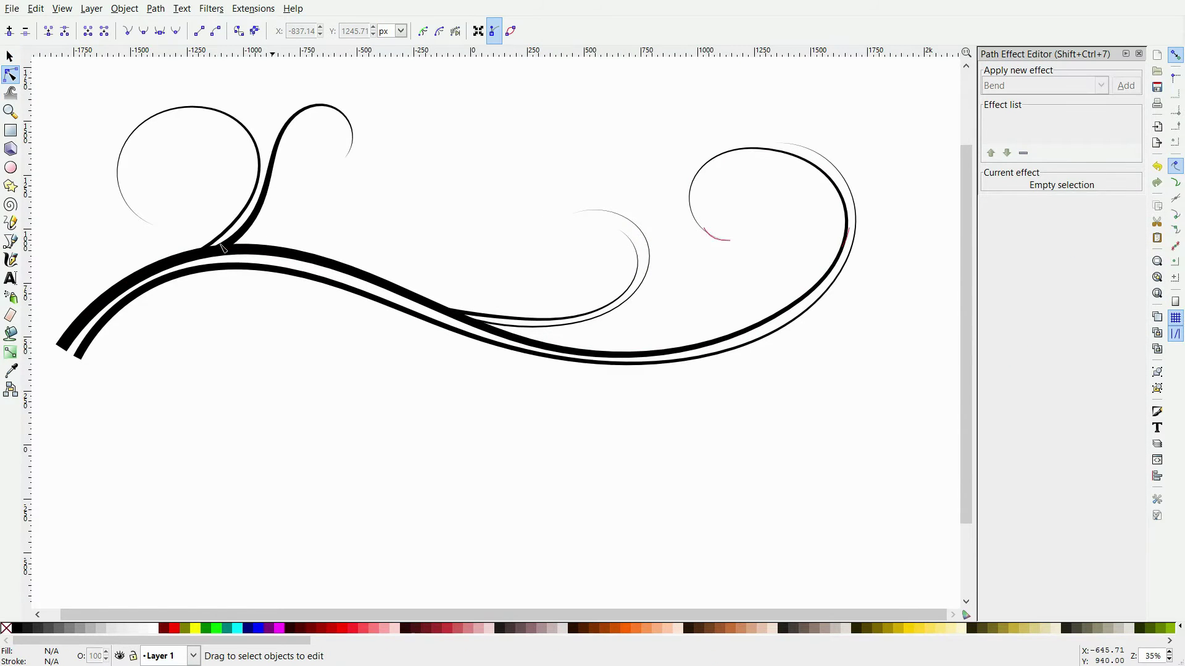
{"action": "key", "text": "b"}
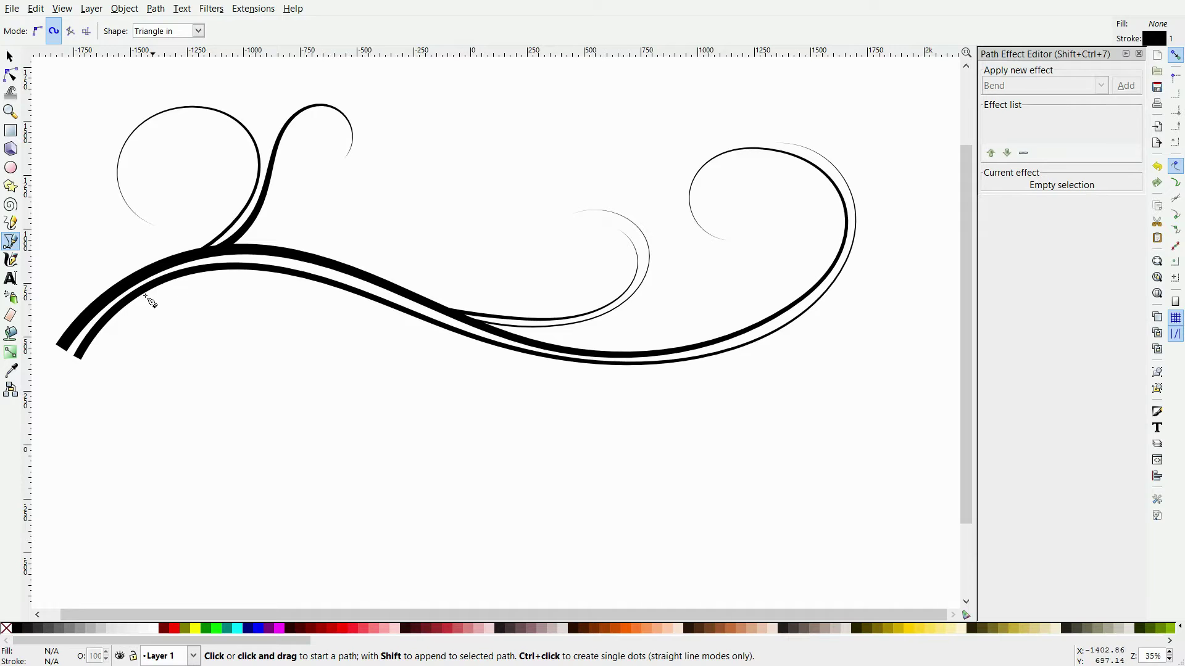
- With Ellipse shape, draw a thick curl under the swirl's left end at width 5
{"action": "left_click", "coordinate": [198, 31]}
{"action": "left_click", "coordinate": [151, 84]}
{"action": "left_click_drag", "start_coordinate": [104, 322], "coordinate": [185, 299]}
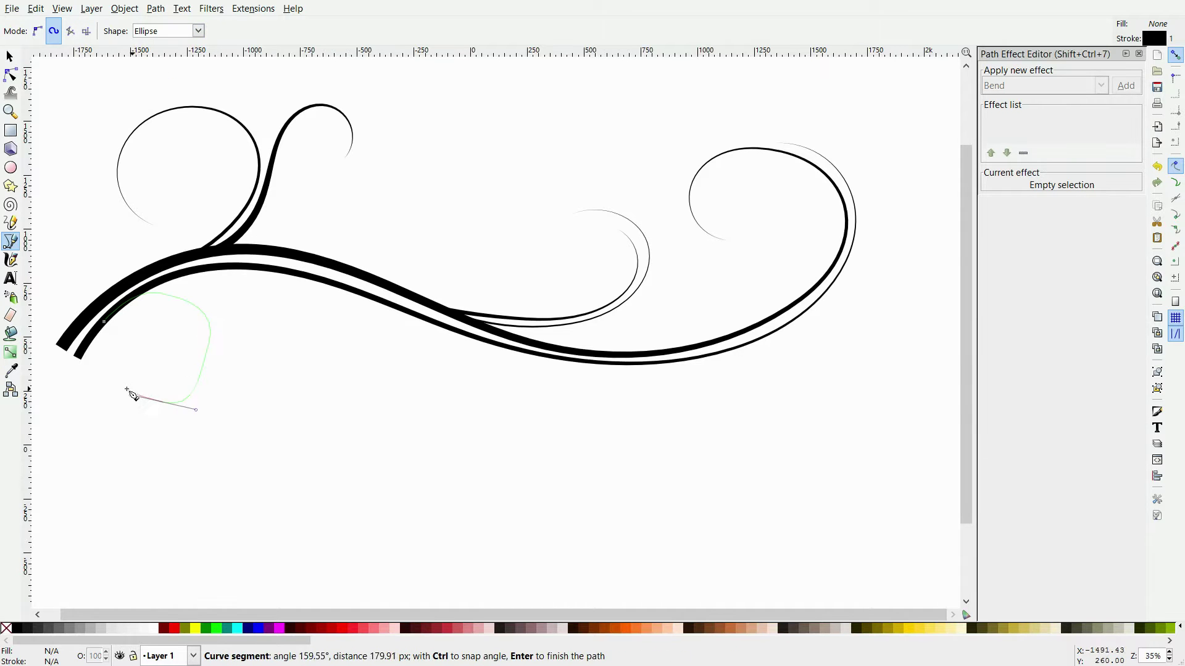
{"action": "double_click", "coordinate": [119, 377]}
{"action": "triple_click", "coordinate": [1086, 245]}
{"action": "type", "text": "5"}
{"action": "key", "text": "Return"}
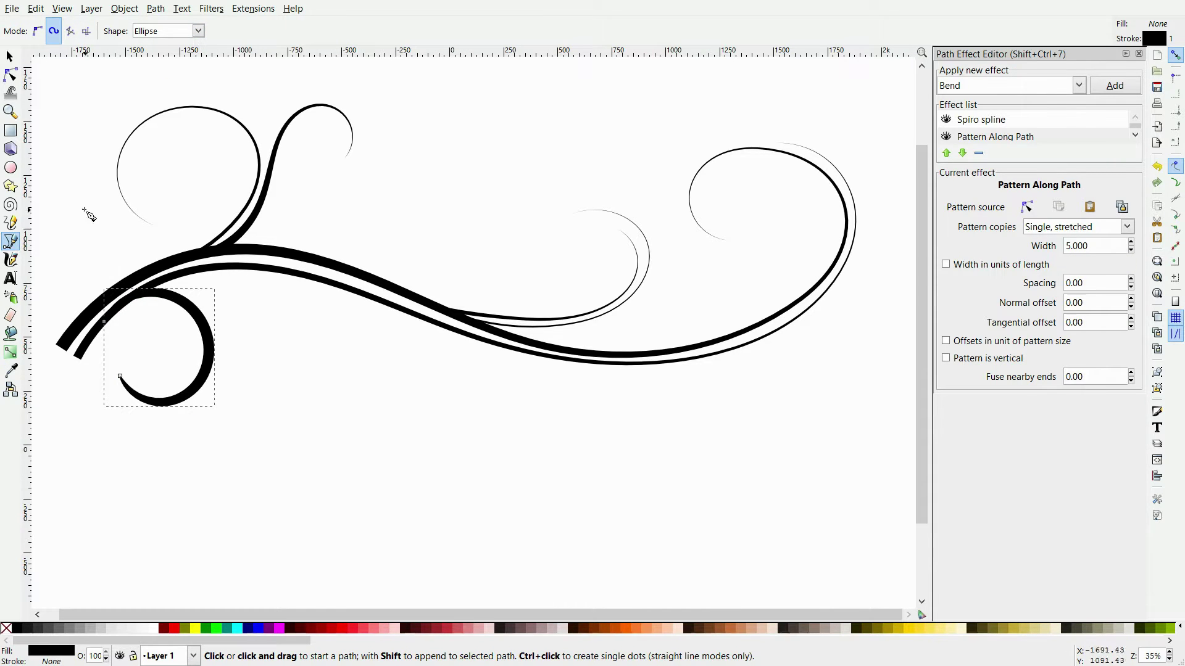
- Draw a thinner inner curl nested inside the thick lower-left curl
{"action": "left_click_drag", "start_coordinate": [99, 330], "coordinate": [122, 323]}
{"action": "left_click_drag", "start_coordinate": [201, 363], "coordinate": [177, 388]}
{"action": "key", "text": "Return"}
{"action": "left_click", "coordinate": [10, 57]}
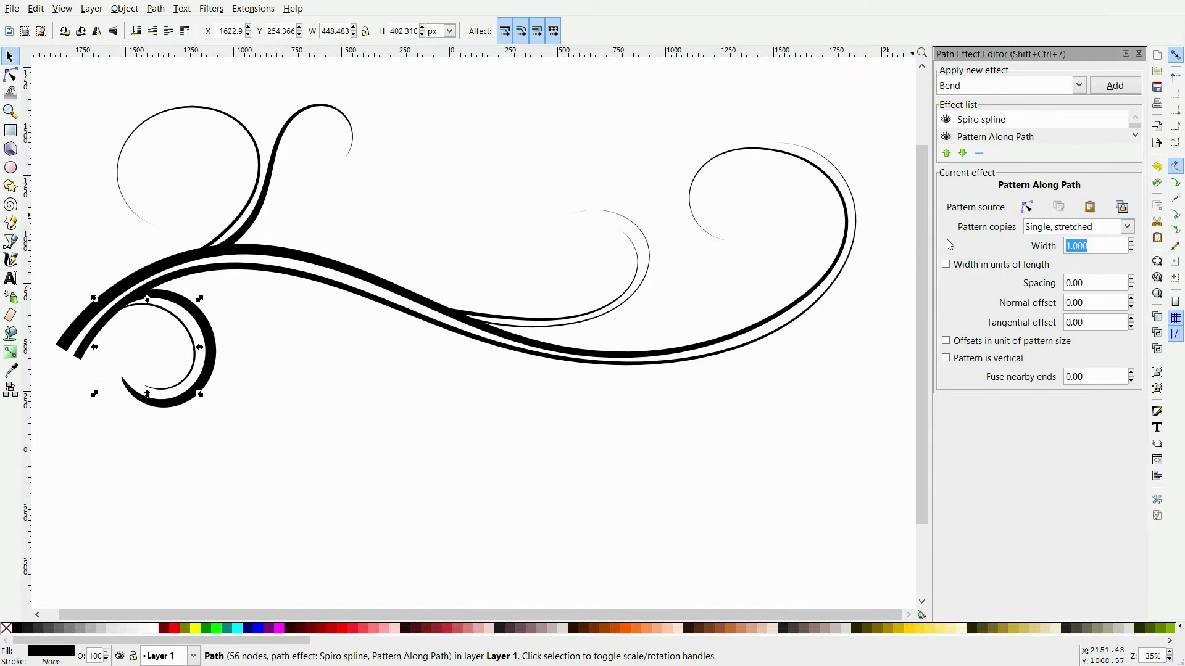
{"action": "left_click", "coordinate": [326, 435]}
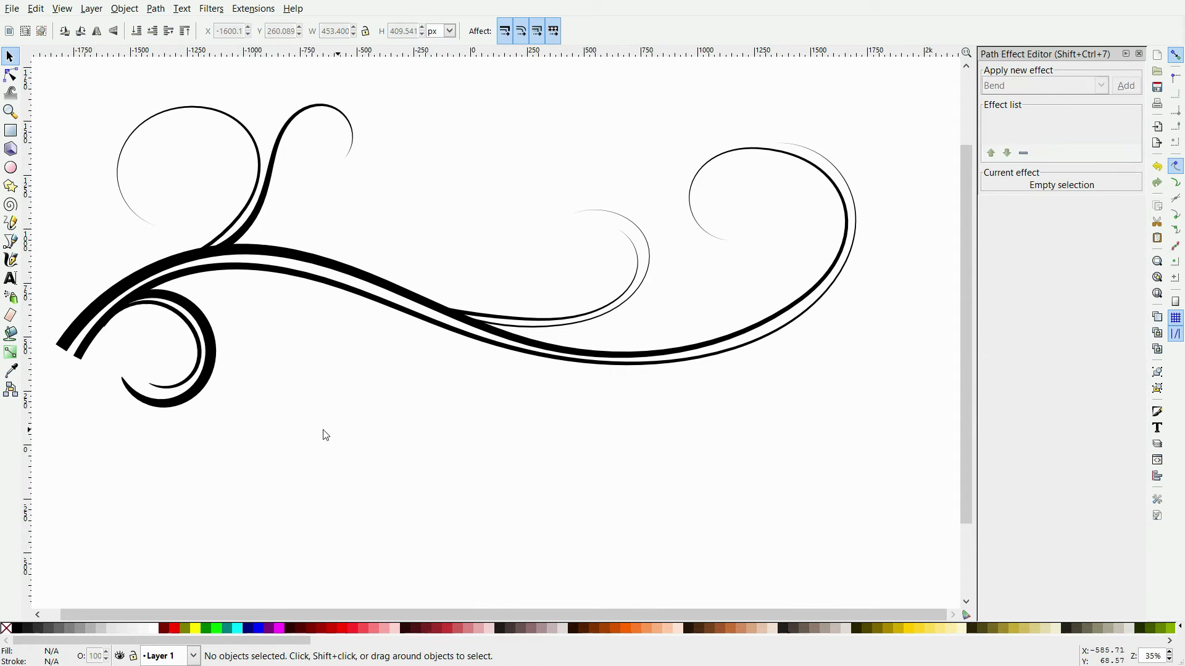
{"action": "left_click", "coordinate": [11, 241]}
{"action": "left_click", "coordinate": [360, 315]}
{"action": "left_click", "coordinate": [428, 354]}
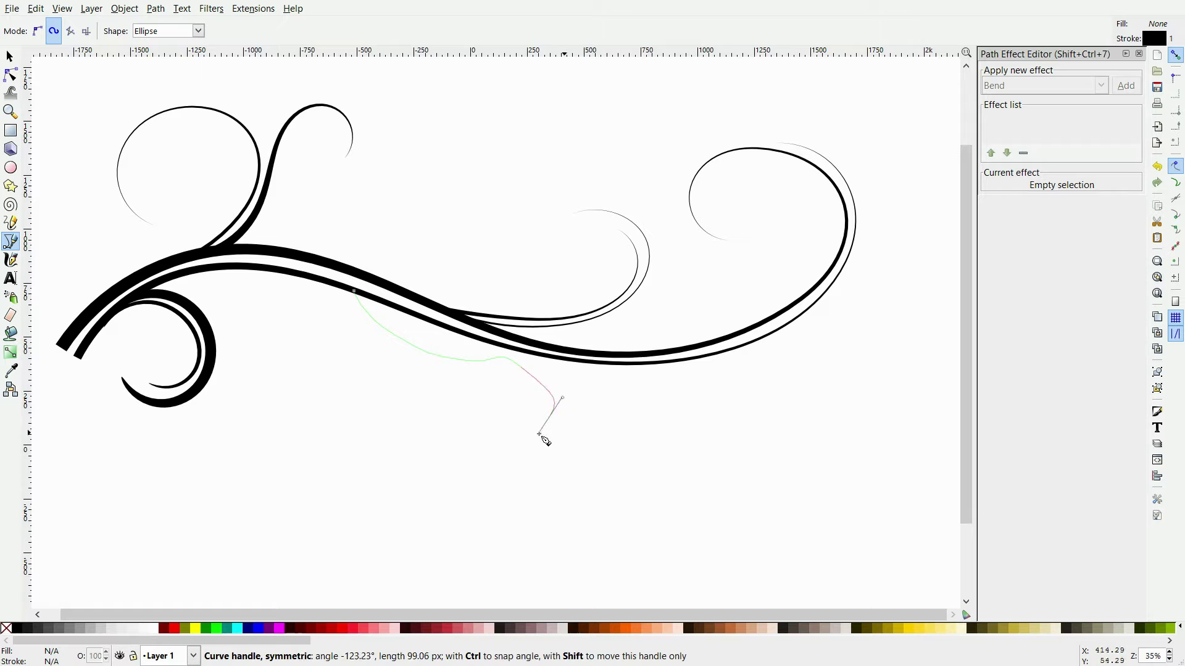
- Finish the descending hook curve, reshape it and shift it slightly left
{"action": "double_click", "coordinate": [518, 443]}
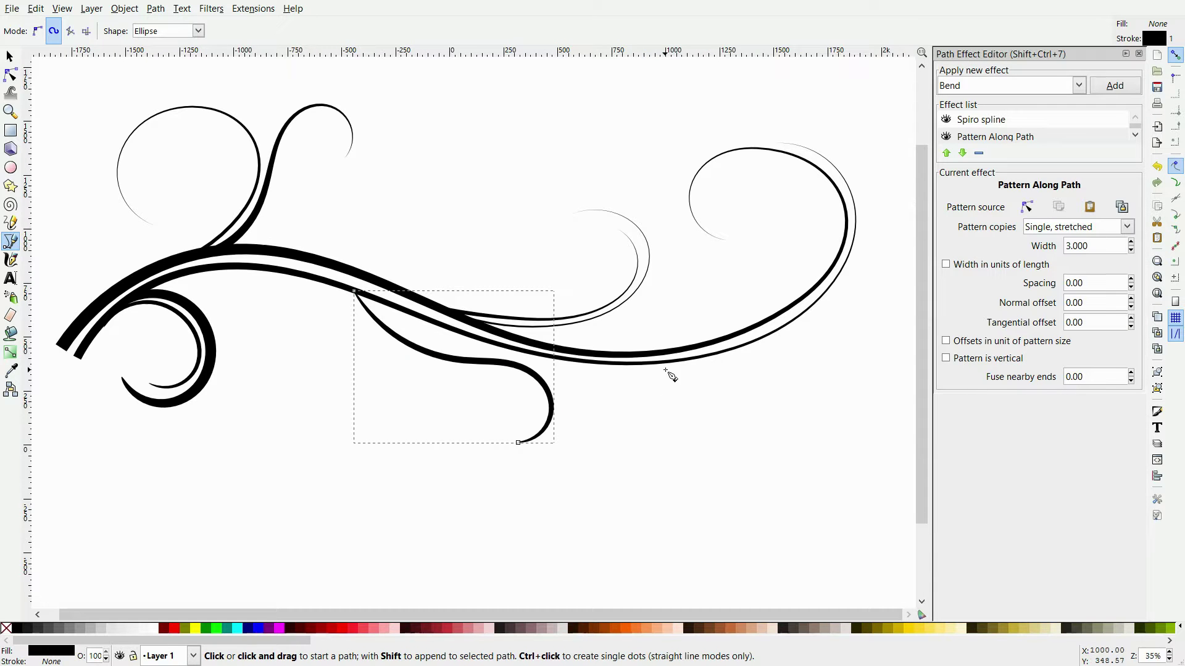
{"action": "left_click", "coordinate": [10, 74]}
{"action": "left_click", "coordinate": [467, 358]}
{"action": "left_click_drag", "start_coordinate": [467, 358], "coordinate": [521, 417]}
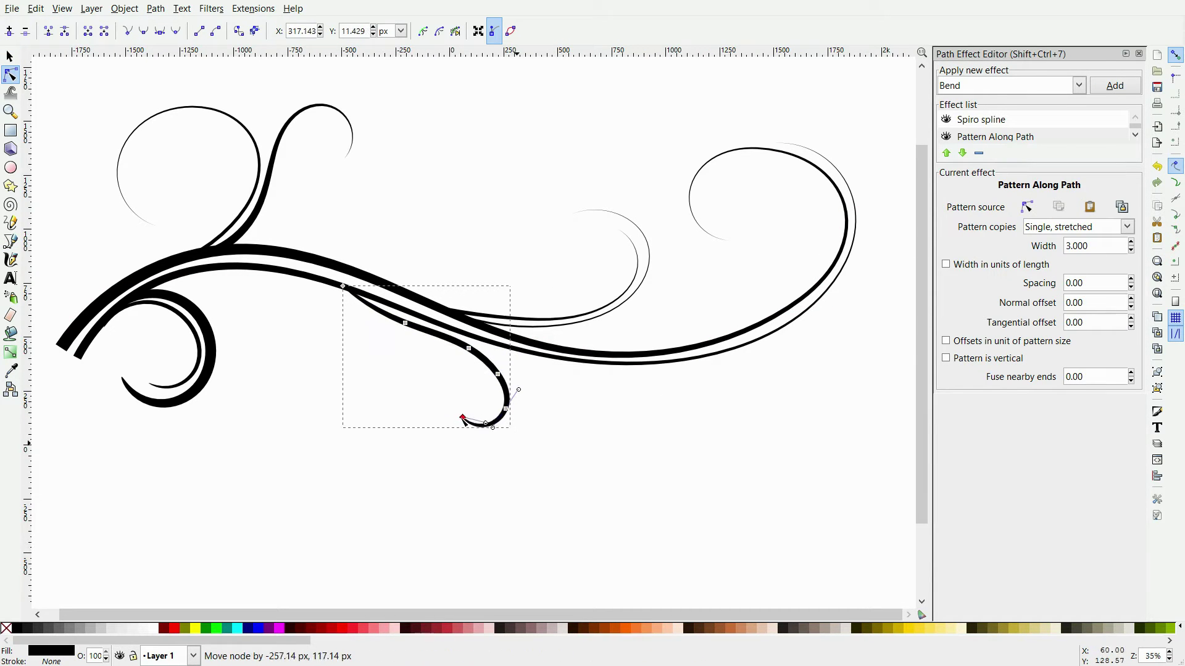
{"action": "key", "text": "s"}
{"action": "left_click_drag", "start_coordinate": [435, 338], "coordinate": [399, 343]}
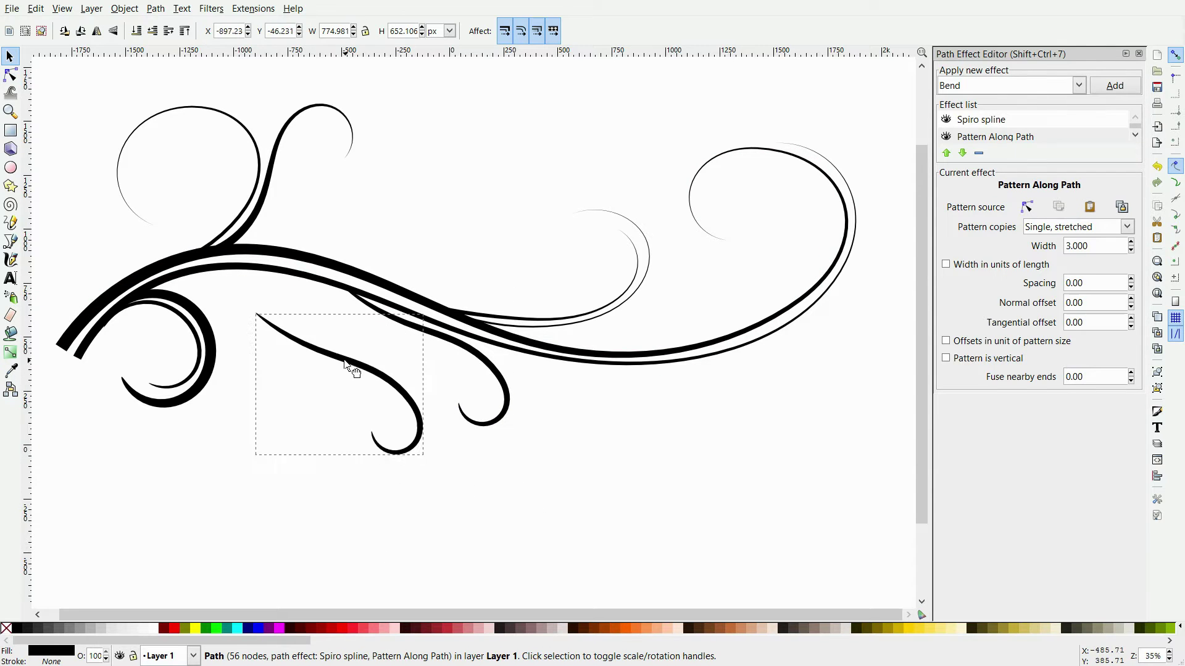
- Reduce the lower curve's width to 2 and pull its end up into a hook
{"action": "left_click", "coordinate": [1131, 250]}
{"action": "key", "text": "n"}
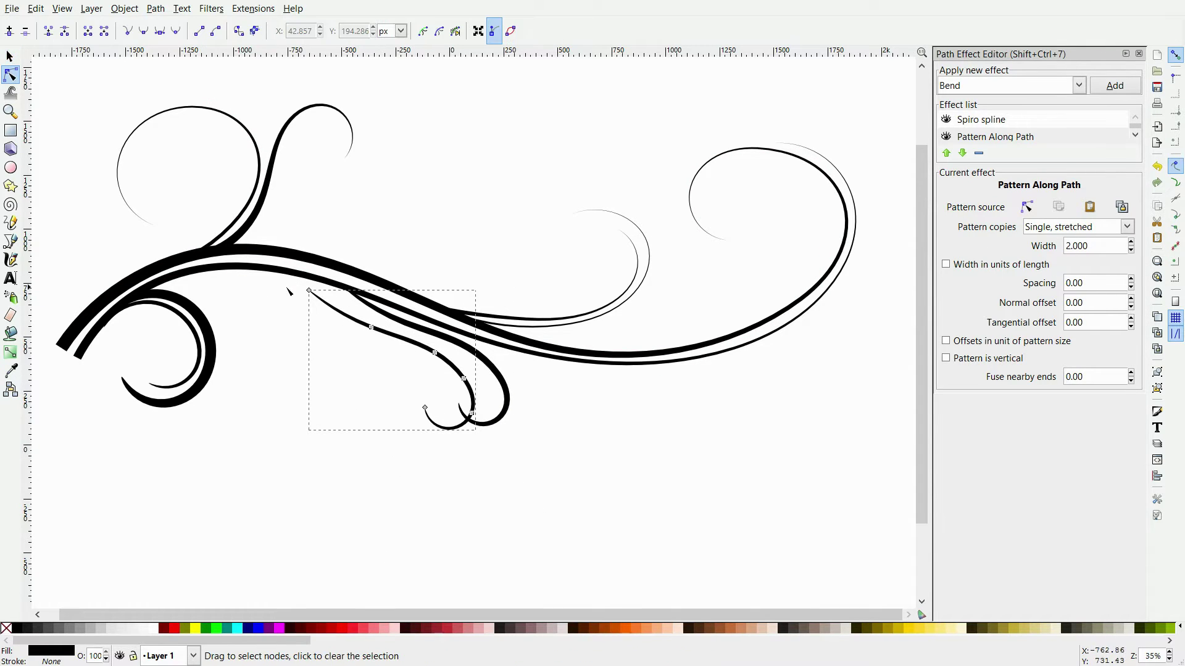
{"action": "left_click_drag", "start_coordinate": [370, 327], "coordinate": [388, 325]}
{"action": "mouse_move", "coordinate": [472, 413]}
{"action": "left_mouse_down"}
{"action": "mouse_move", "coordinate": [482, 400]}
{"action": "mouse_move", "coordinate": [470, 358]}
{"action": "left_mouse_up"}
{"action": "mouse_move", "coordinate": [495, 400]}
{"action": "left_mouse_down"}
{"action": "mouse_move", "coordinate": [492, 378]}
{"action": "mouse_move", "coordinate": [494, 391]}
{"action": "left_mouse_up"}
{"action": "left_click", "coordinate": [472, 464]}
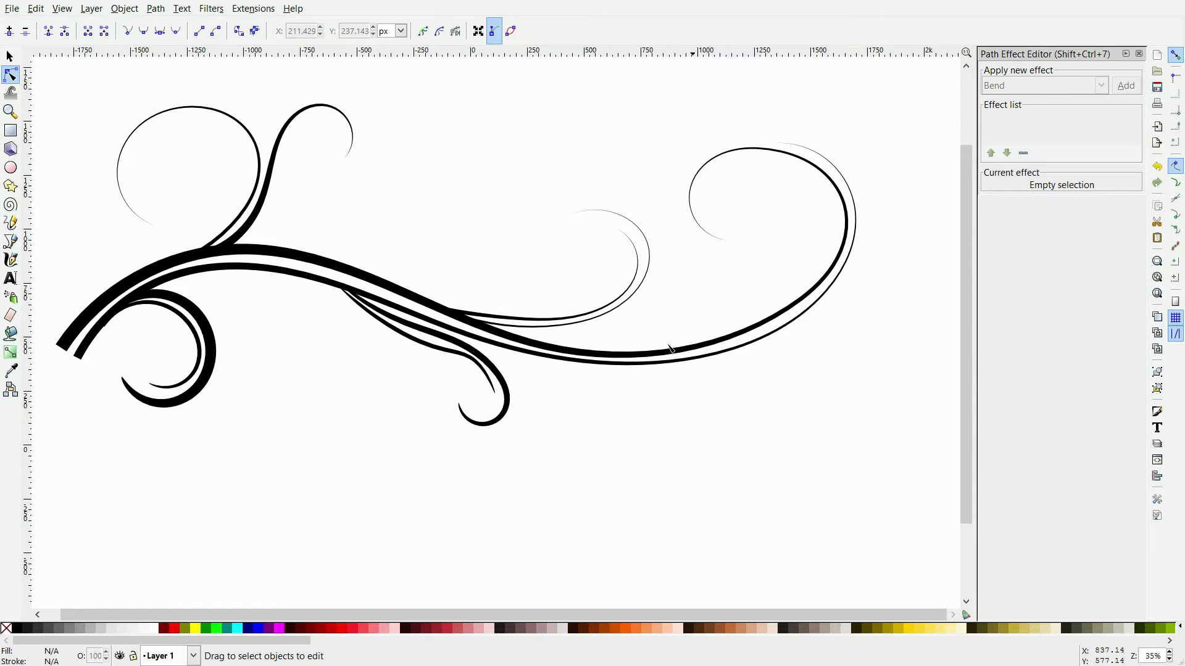
{"action": "key", "text": "b"}
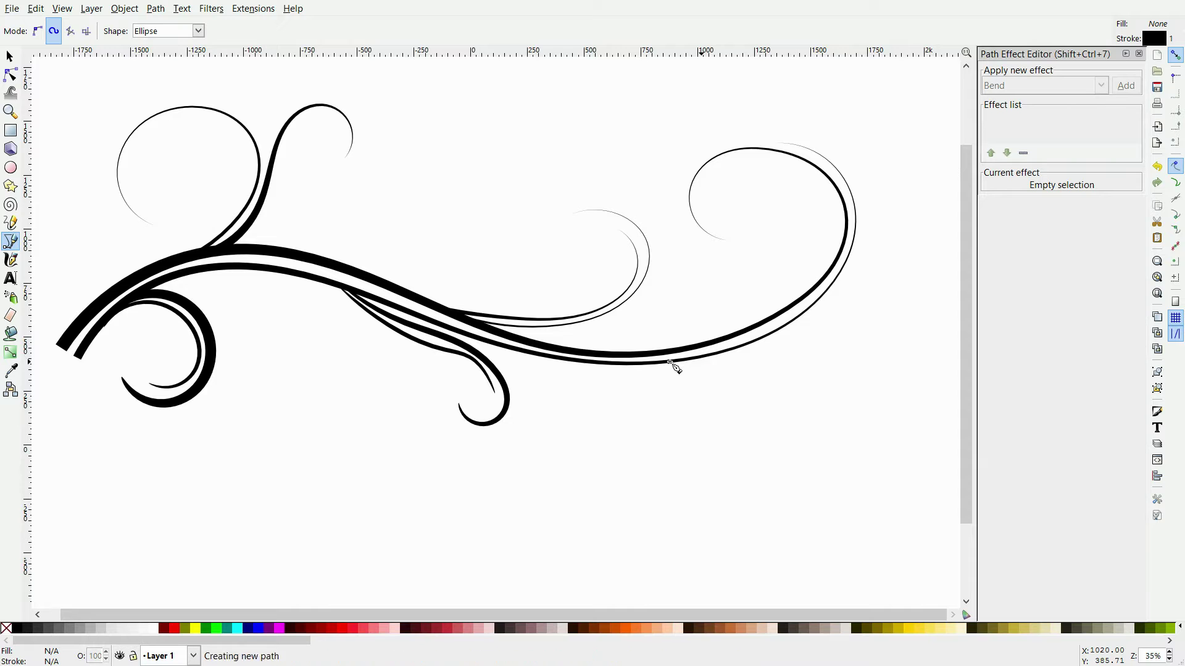
- Draw a new curl below the stem and adjust its end point
{"action": "left_click", "coordinate": [795, 444]}
{"action": "double_click", "coordinate": [650, 421]}
{"action": "key", "text": "n"}
{"action": "left_click_drag", "start_coordinate": [779, 375], "coordinate": [723, 366]}
{"action": "scroll", "coordinate": [1086, 246], "scroll_direction": "up", "scroll_amount": 1}
{"action": "left_click", "coordinate": [840, 442]}
{"action": "key", "text": "b"}
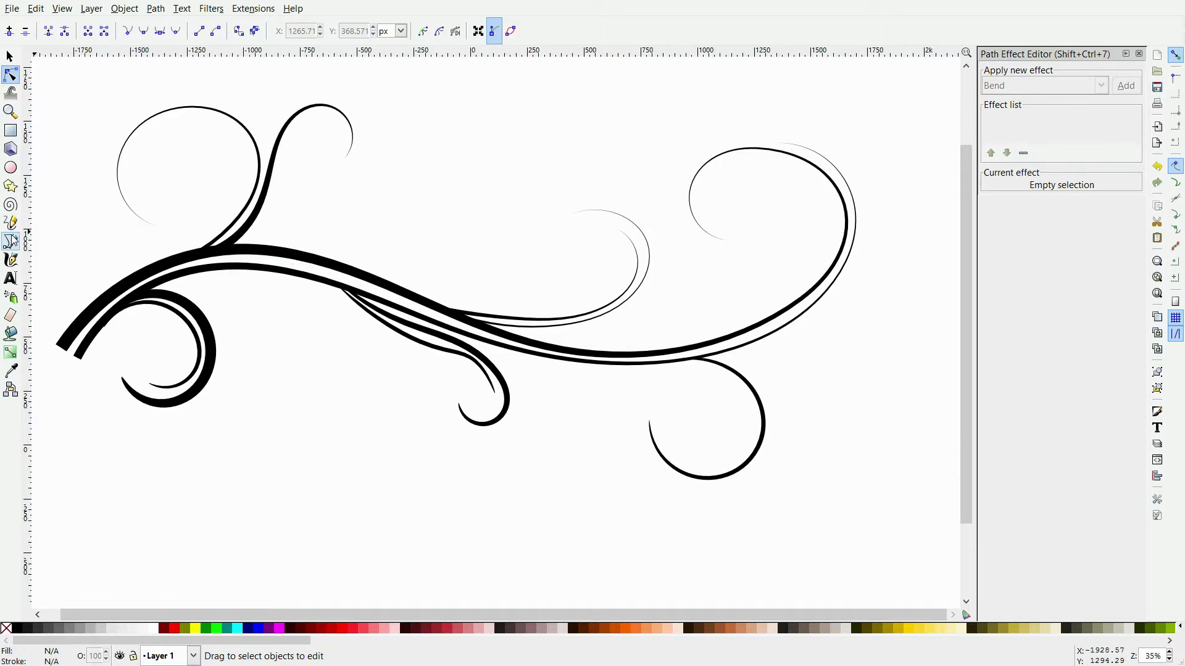
- Draw a curl branching right below the spiral and tweak its nodes
{"action": "left_click", "coordinate": [809, 307]}
{"action": "left_click_drag", "start_coordinate": [898, 342], "coordinate": [918, 294]}
{"action": "key", "text": "Return"}
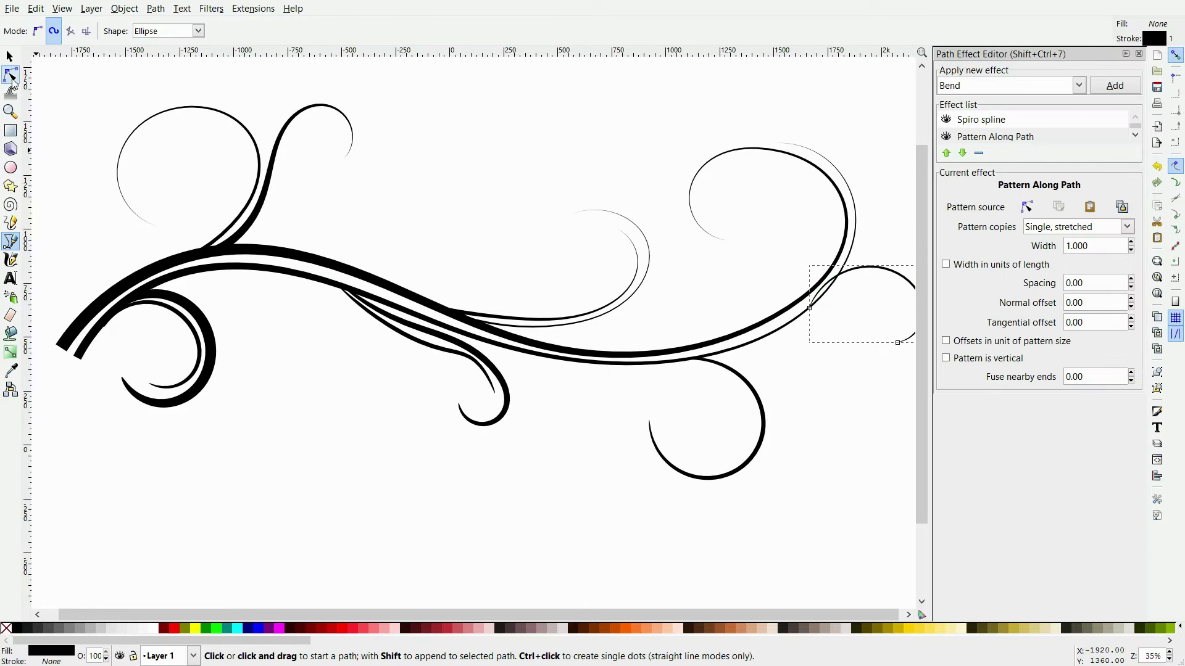
{"action": "left_click", "coordinate": [11, 77]}
{"action": "left_click", "coordinate": [886, 258]}
{"action": "scroll", "coordinate": [841, 259], "scroll_direction": "right", "scroll_amount": 2}
{"action": "left_click_drag", "start_coordinate": [871, 316], "coordinate": [864, 323]}
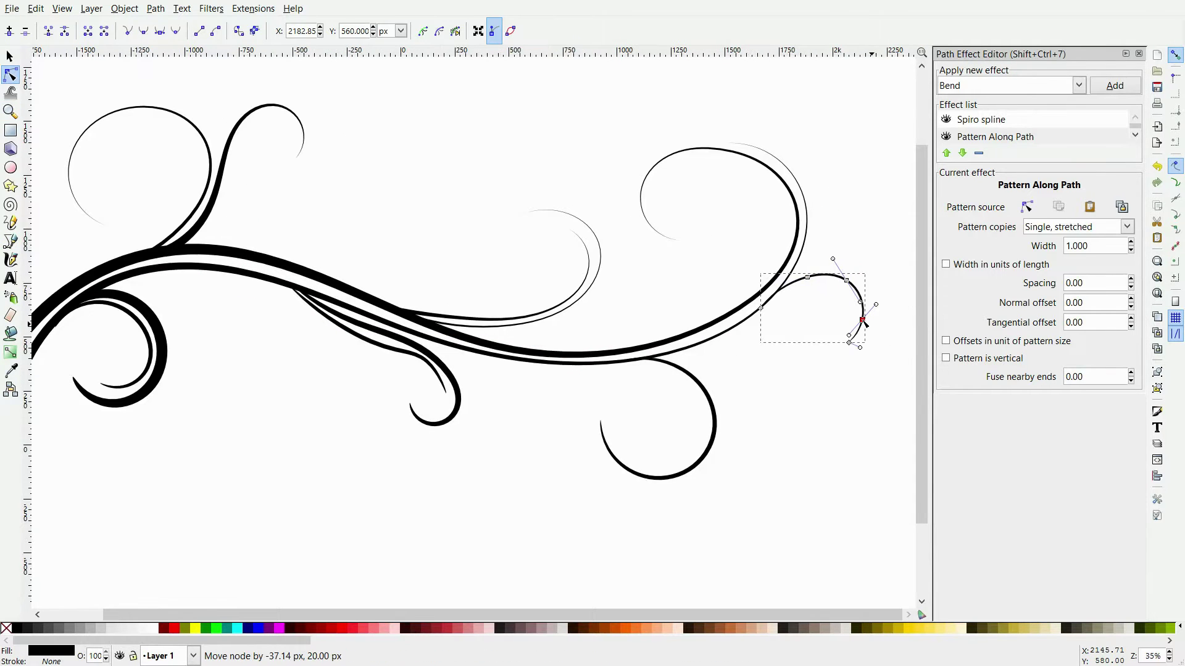
{"action": "key", "text": "b"}
- Add a short curl at the right end and a small tapered flick at the upper right
{"action": "left_click_drag", "start_coordinate": [740, 322], "coordinate": [811, 299]}
{"action": "left_click", "coordinate": [851, 320]}
{"action": "key", "text": "Return"}
{"action": "key", "text": "s"}
{"action": "left_click", "coordinate": [556, 450]}
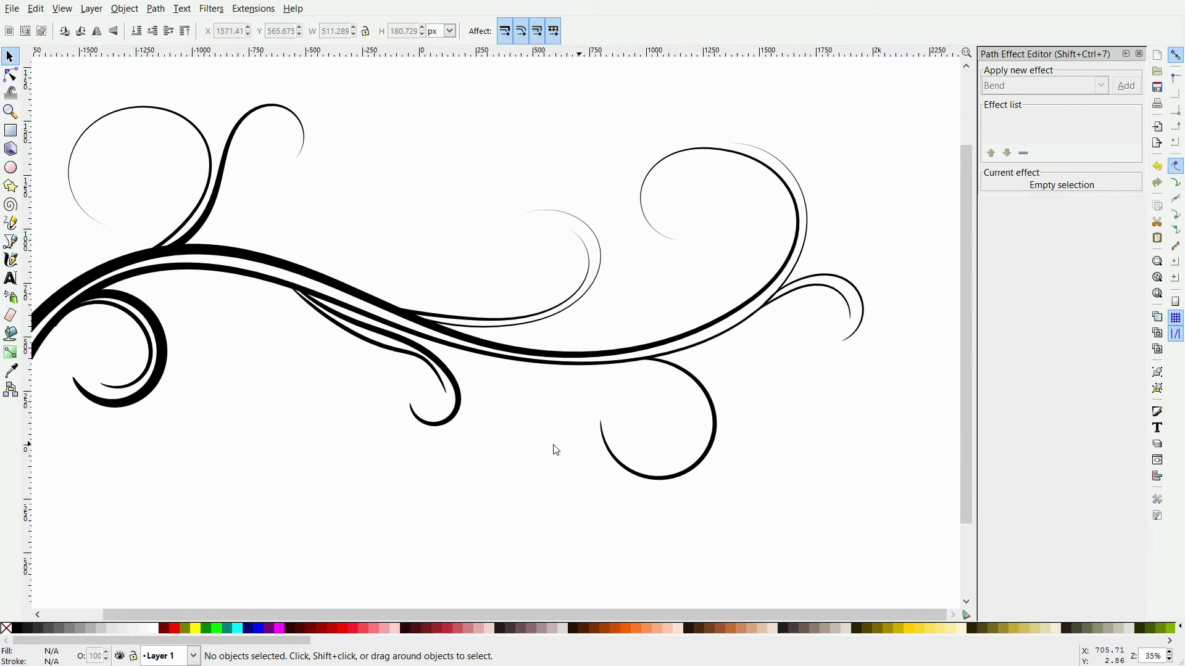
{"action": "key", "text": "b"}
{"action": "left_click_drag", "start_coordinate": [802, 196], "coordinate": [793, 148]}
{"action": "left_click", "coordinate": [779, 134]}
{"action": "key", "text": "Return"}
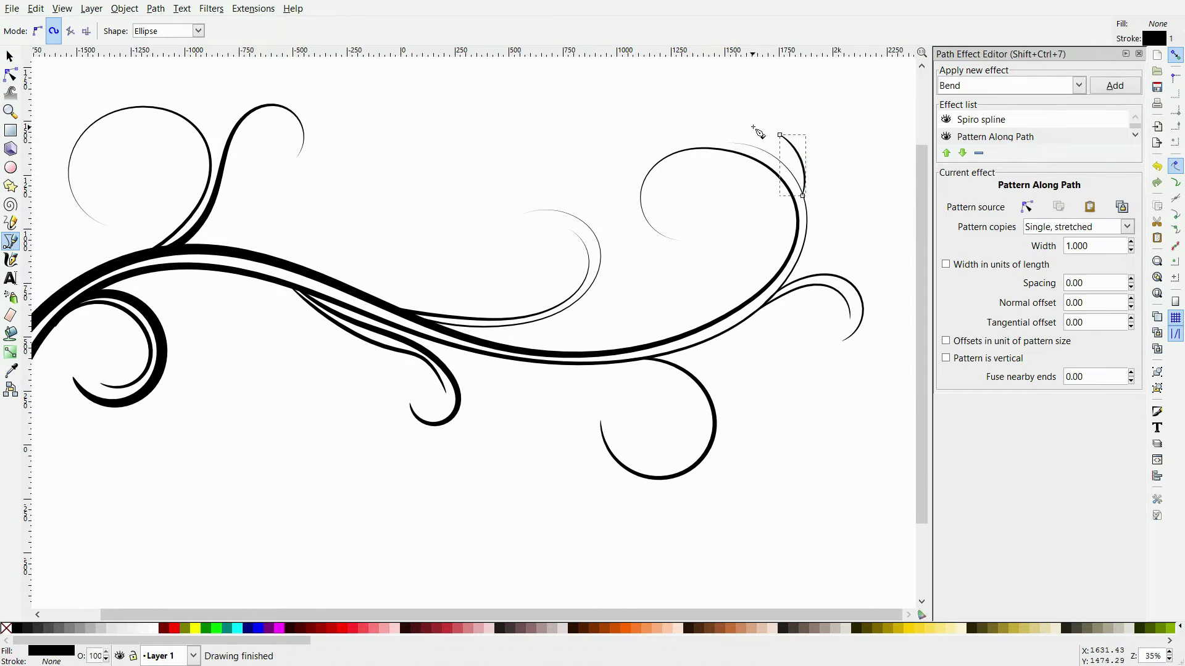
{"action": "key", "text": "s"}
{"action": "left_click", "coordinate": [359, 459]}
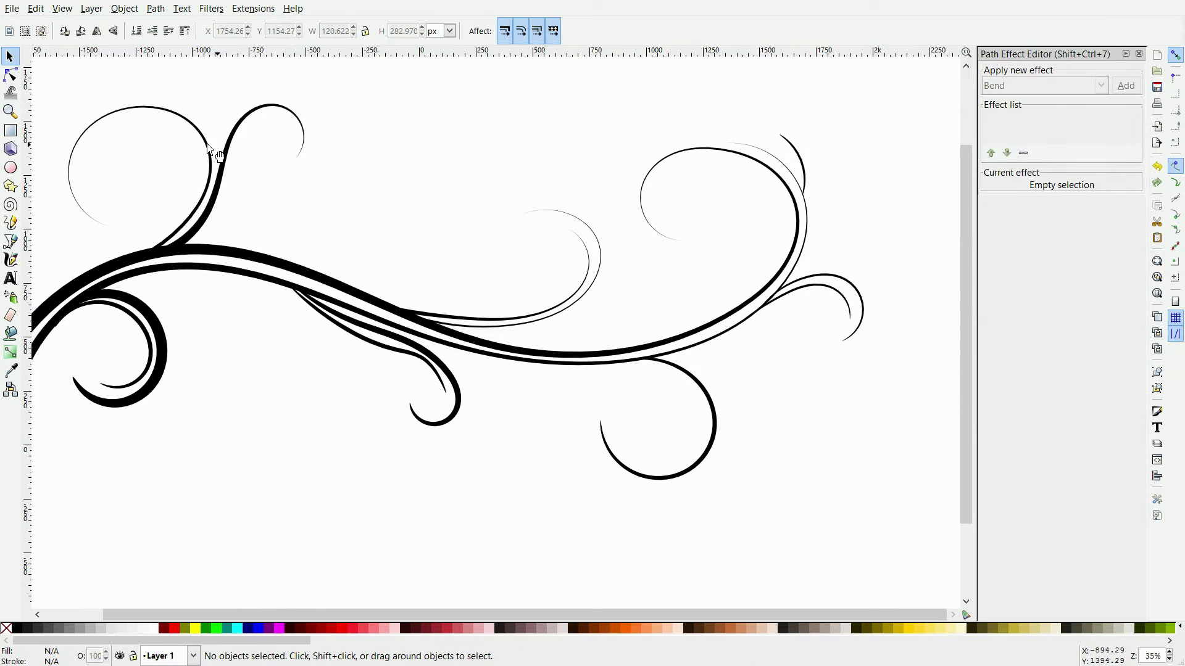
- With Shape set to None, draw a small closed outline above the ornament
{"action": "left_click", "coordinate": [10, 242]}
{"action": "left_click", "coordinate": [169, 31]}
{"action": "left_click", "coordinate": [516, 67]}
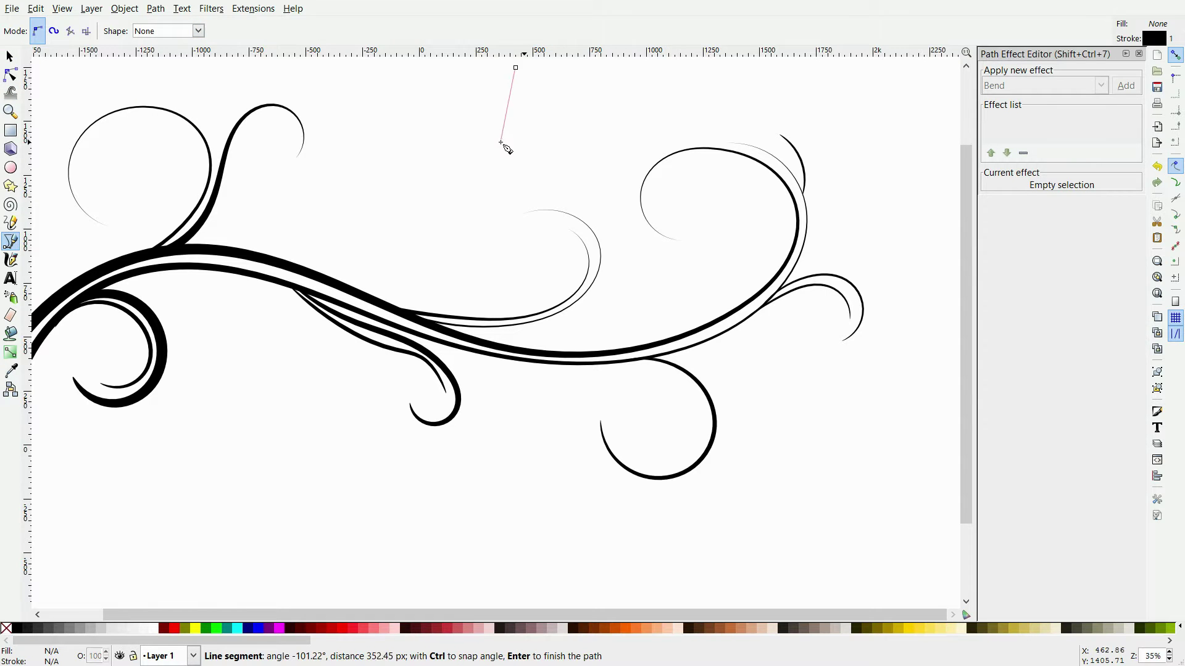
{"action": "left_click", "coordinate": [516, 69]}
- Zoom in and curve the outline's segments into a pointed leaf with a notch
{"action": "key", "text": "n"}
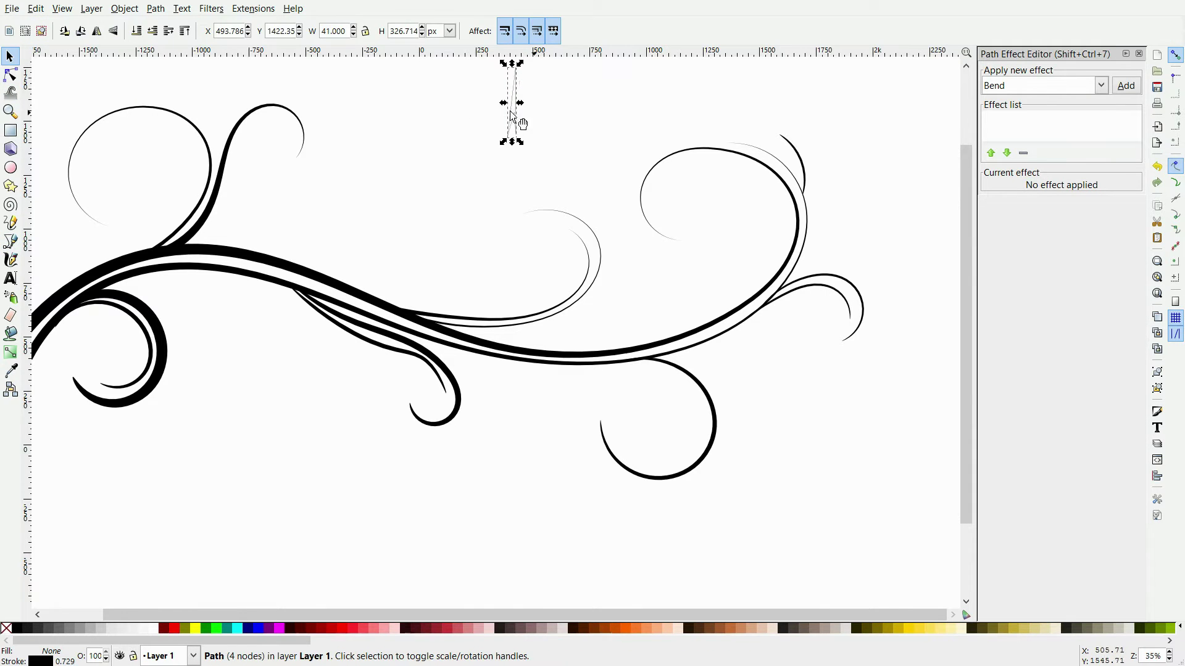
{"action": "key", "text": "3"}
{"action": "left_click_drag", "start_coordinate": [497, 391], "coordinate": [475, 383]}
{"action": "mouse_move", "coordinate": [503, 450]}
{"action": "left_mouse_down"}
{"action": "mouse_move", "coordinate": [518, 484]}
{"action": "mouse_move", "coordinate": [551, 357]}
{"action": "mouse_move", "coordinate": [571, 357]}
{"action": "left_mouse_up"}
{"action": "left_click_drag", "start_coordinate": [464, 601], "coordinate": [487, 586]}
{"action": "left_click_drag", "start_coordinate": [529, 580], "coordinate": [521, 583]}
{"action": "left_click_drag", "start_coordinate": [509, 530], "coordinate": [518, 502]}
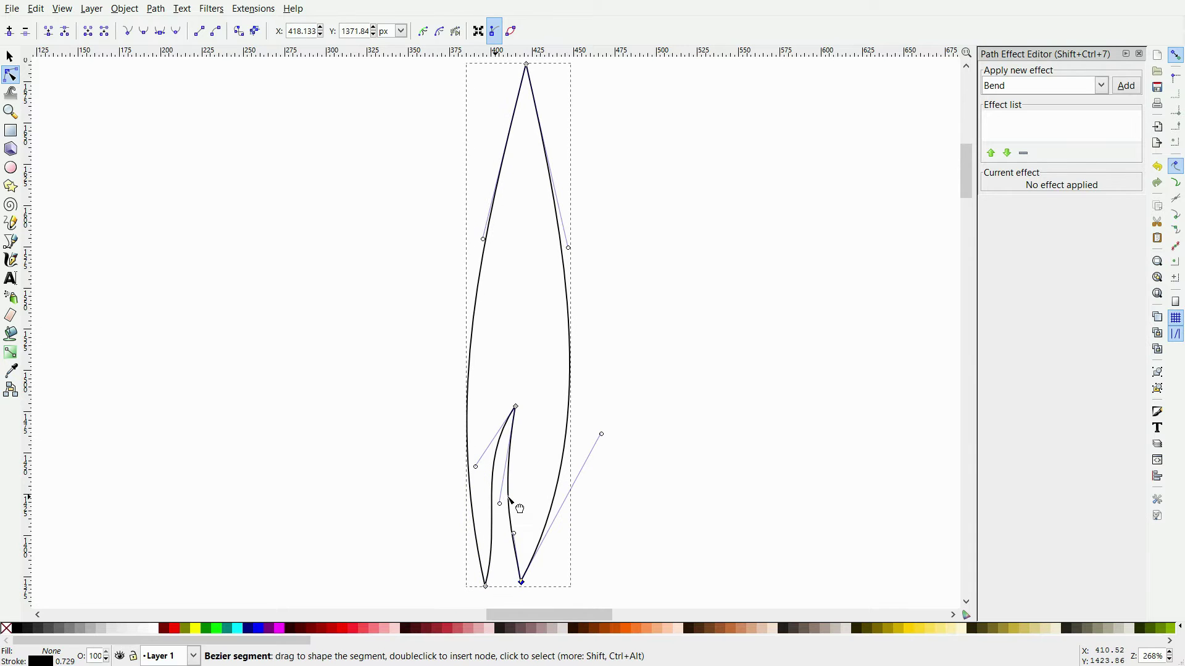
- Fill the leaf flat black and add rotated copies above the ornament
{"action": "key", "text": "ctrl+shift+f"}
{"action": "left_click", "coordinate": [960, 97]}
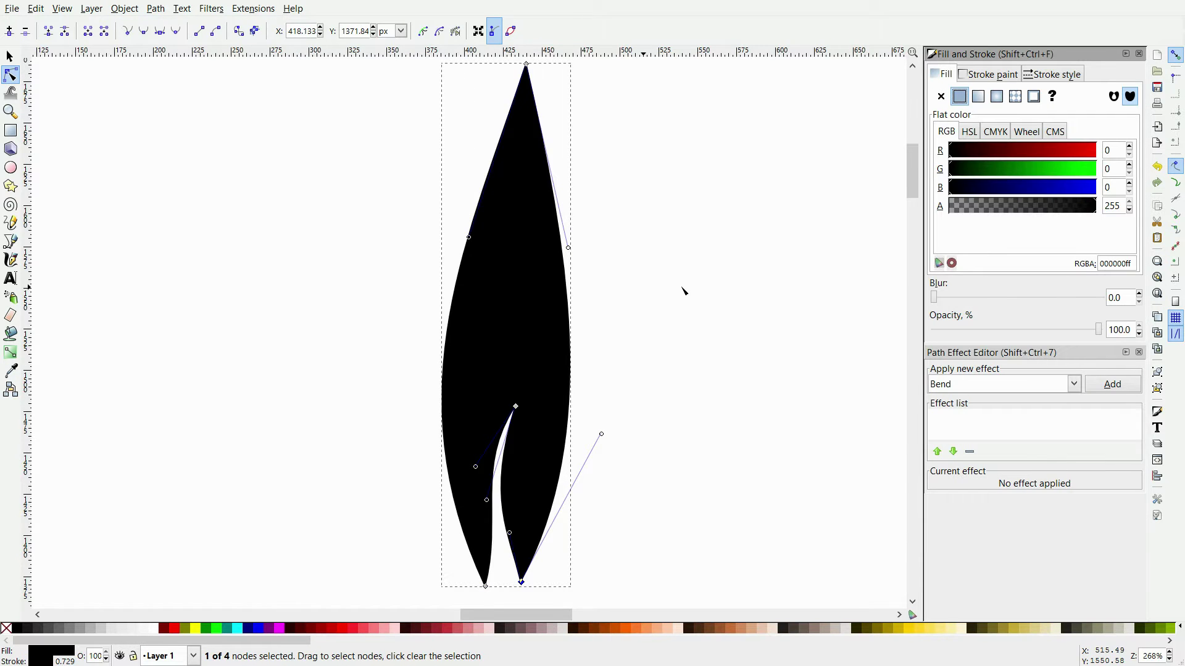
{"action": "key", "text": "grave"}
{"action": "left_click", "coordinate": [14, 60]}
{"action": "left_click", "coordinate": [120, 244]}
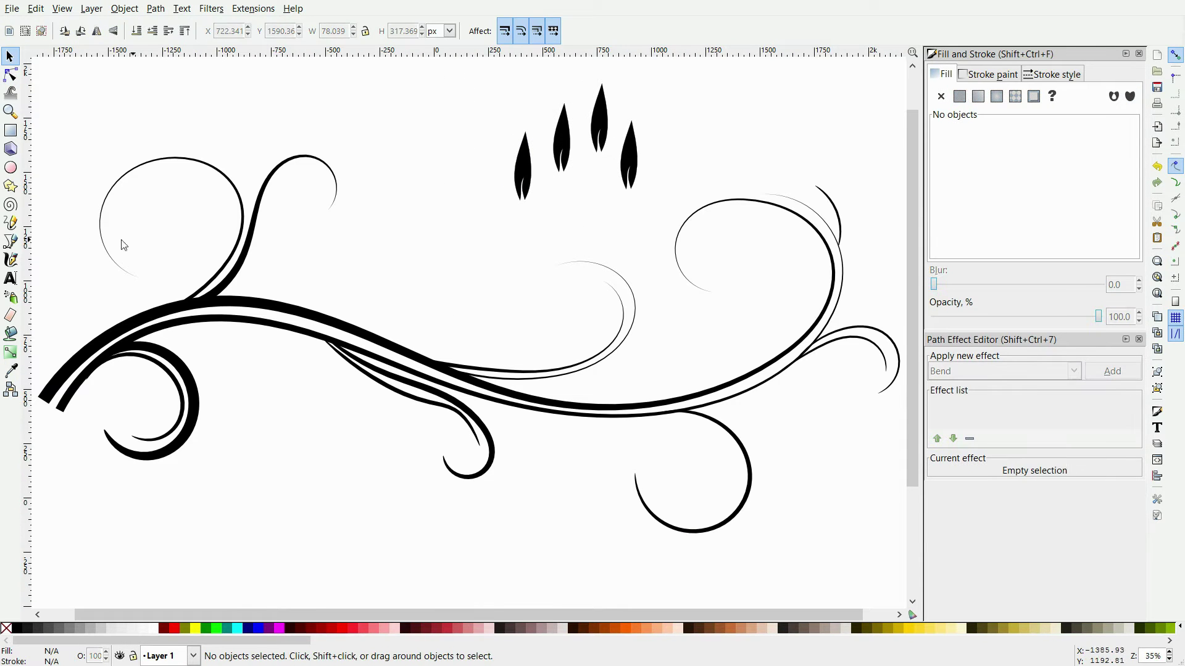
- Draw a first closed straight-segment outline above the ornament for a hook cap
{"action": "key", "text": "b"}
{"action": "left_click", "coordinate": [325, 85]}
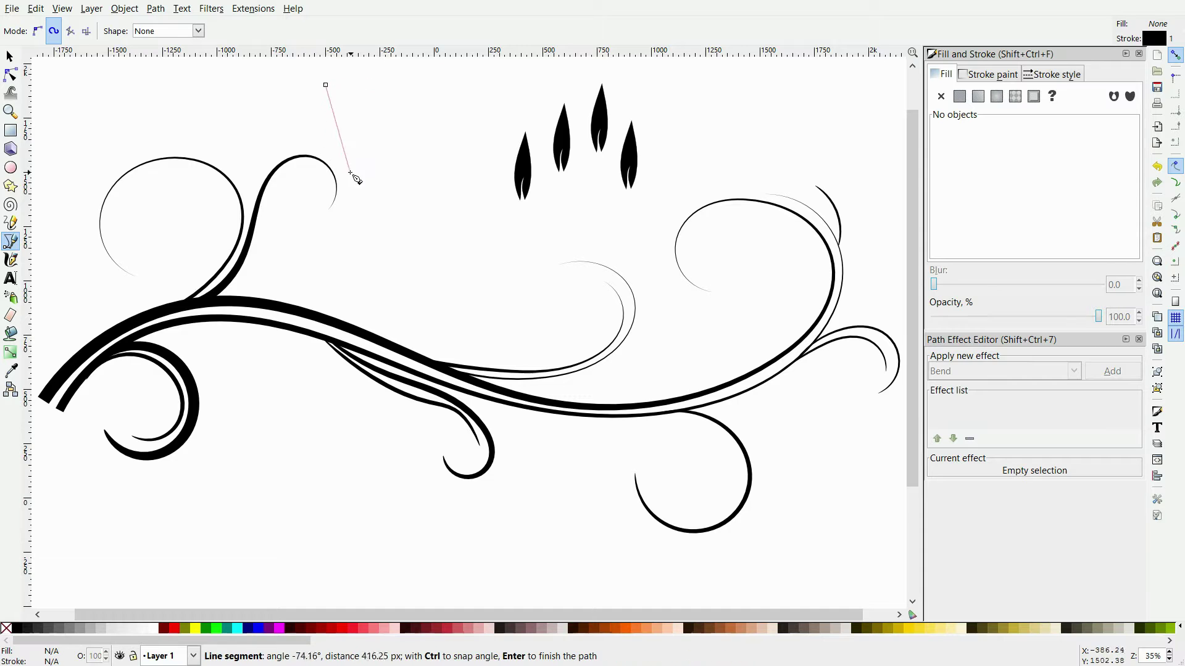
{"action": "left_click", "coordinate": [326, 85]}
{"action": "key", "text": "ctrl+z"}
{"action": "left_click", "coordinate": [38, 31]}
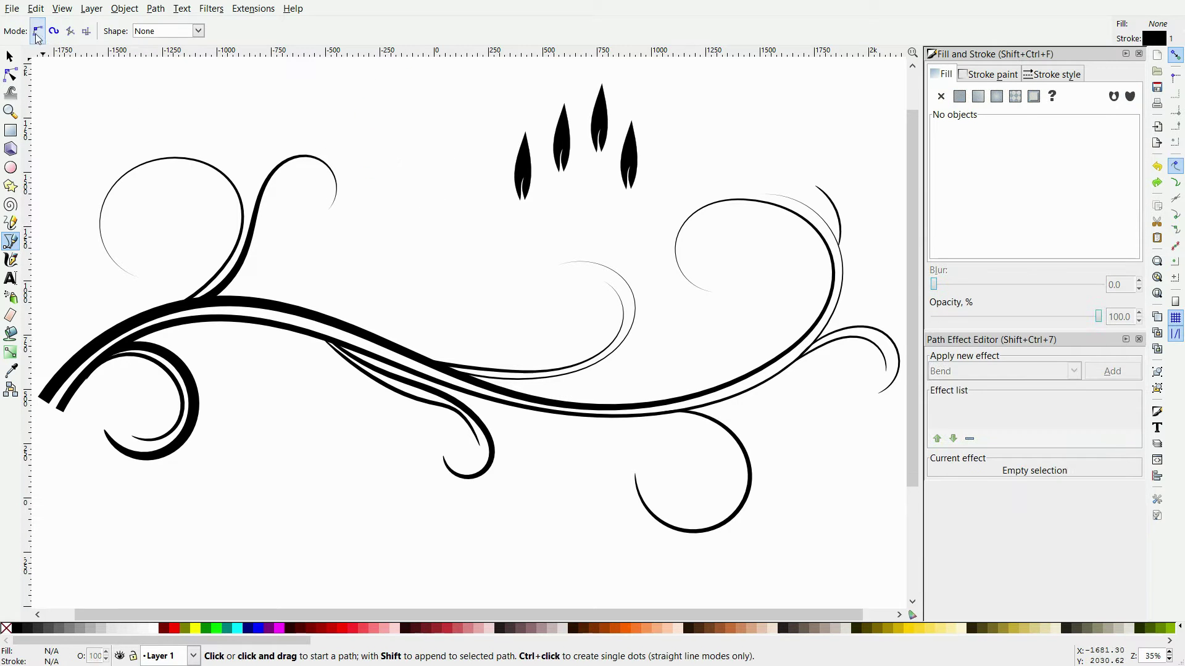
{"action": "left_click", "coordinate": [352, 91]}
{"action": "left_click", "coordinate": [378, 219]}
{"action": "left_click", "coordinate": [353, 92]}
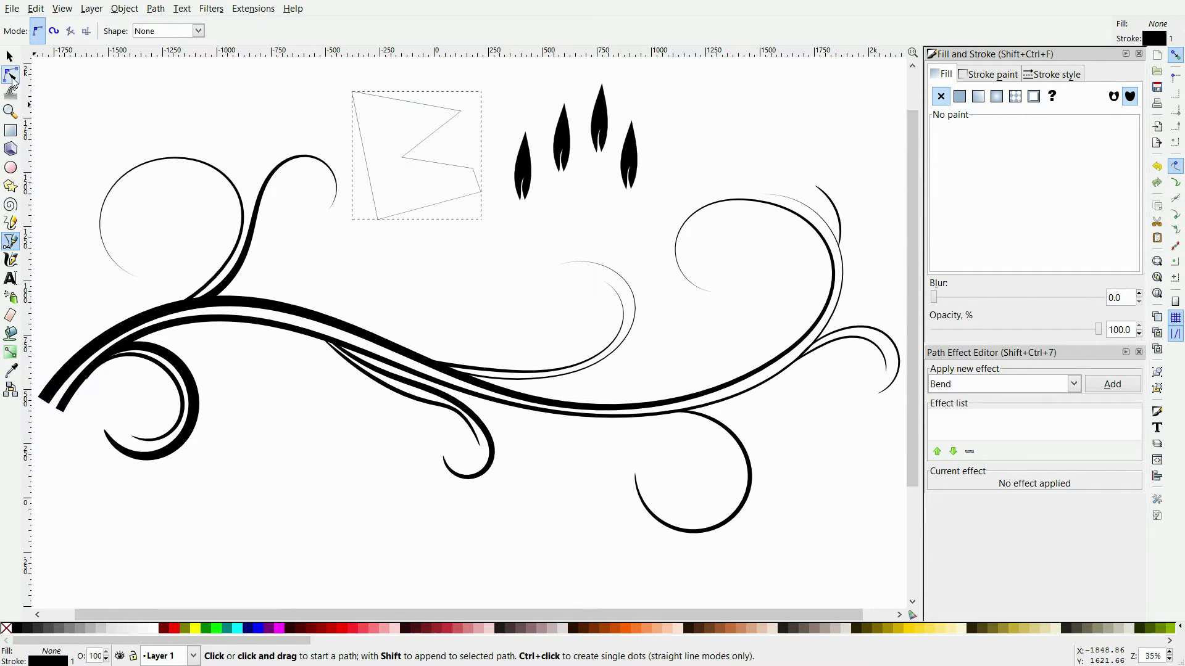
- Replace it with a fresh closed hook outline, smooth all its nodes and fill it black
{"action": "key", "text": "n"}
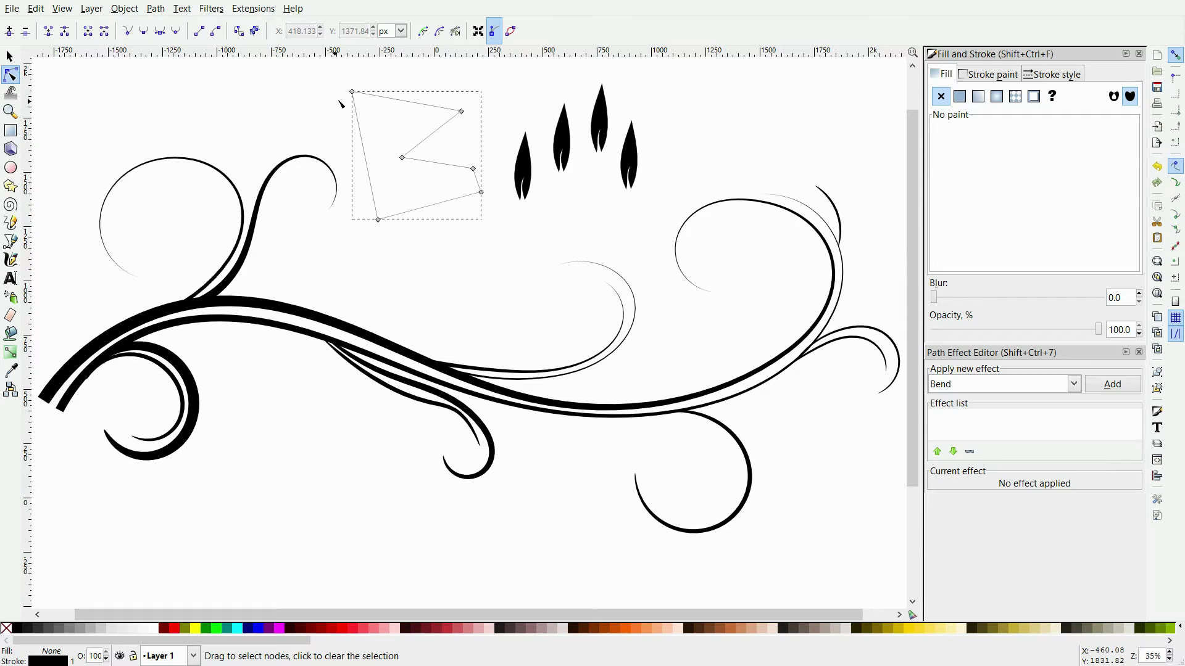
{"action": "key", "text": "Delete"}
{"action": "key", "text": "b"}
{"action": "left_click", "coordinate": [432, 69]}
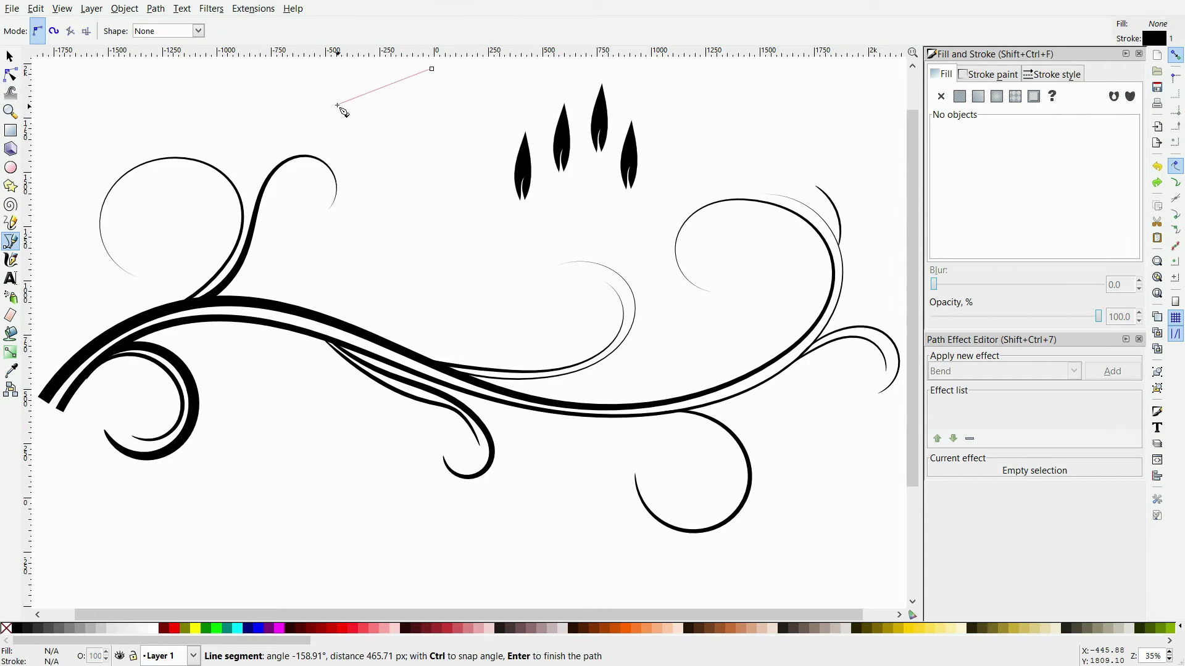
{"action": "left_click", "coordinate": [432, 69]}
{"action": "key", "text": "n"}
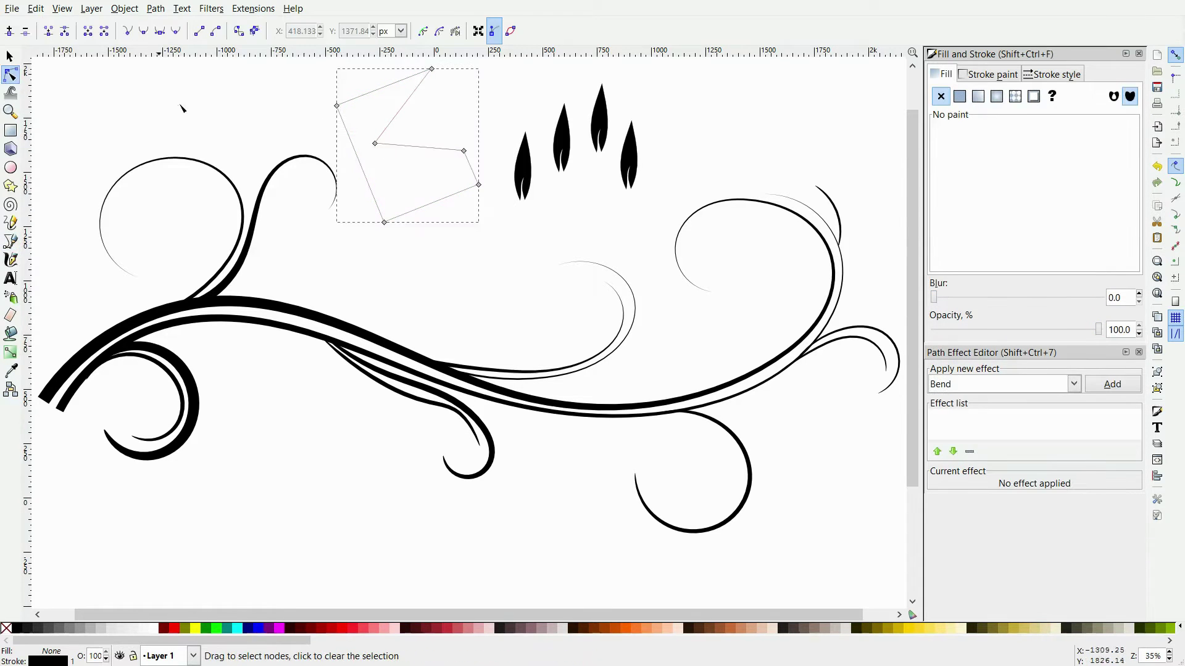
{"action": "left_click", "coordinate": [160, 31]}
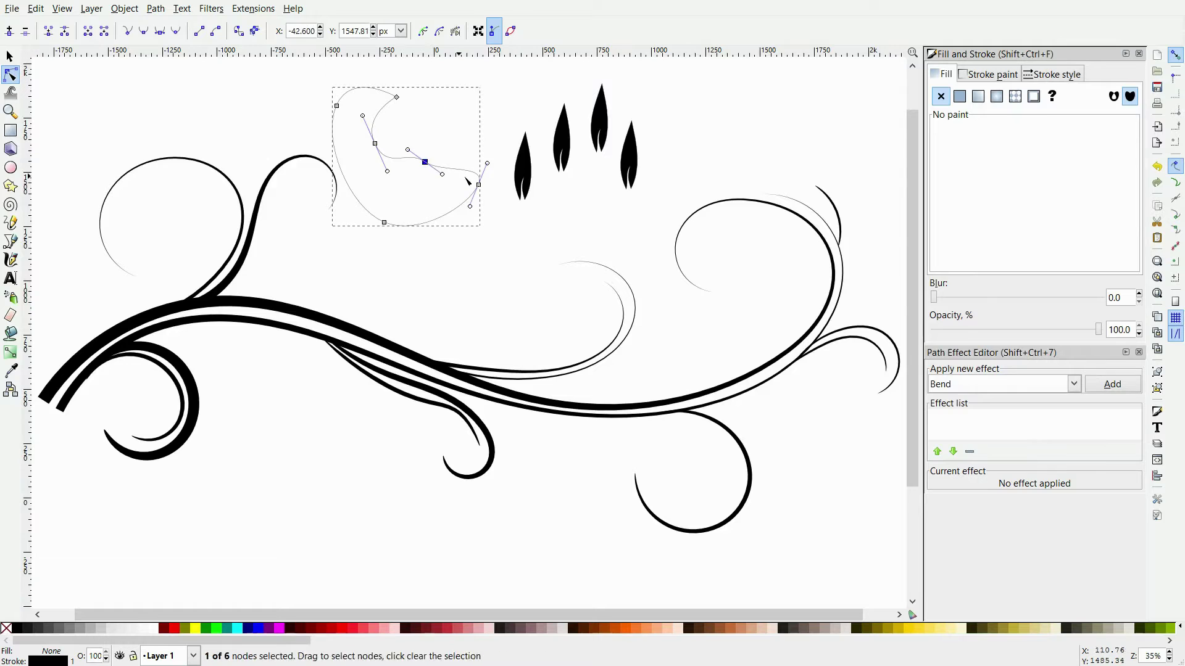
{"action": "left_click", "coordinate": [959, 96]}
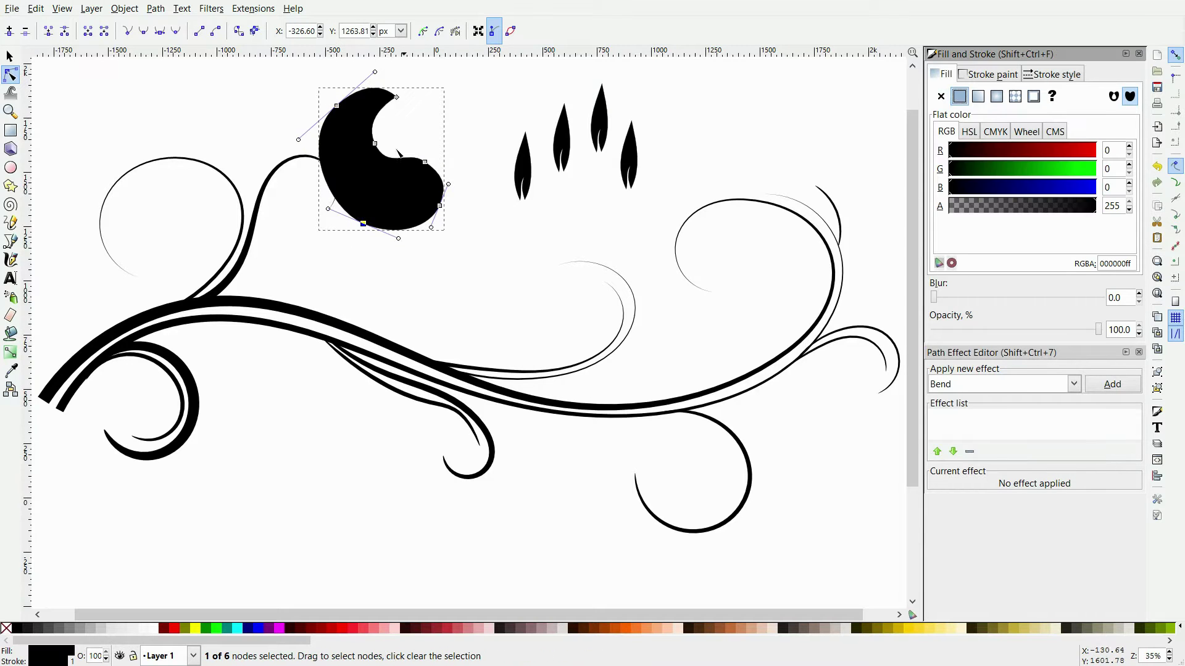
{"action": "key", "text": "3"}
- Drag the hook's nodes to curl it into a comma-shaped teardrop with an inner notch
{"action": "left_click_drag", "start_coordinate": [522, 121], "coordinate": [500, 151]}
{"action": "left_click_drag", "start_coordinate": [300, 130], "coordinate": [297, 209]}
{"action": "mouse_move", "coordinate": [635, 343]}
{"action": "left_mouse_down"}
{"action": "mouse_move", "coordinate": [624, 302]}
{"action": "mouse_move", "coordinate": [645, 365]}
{"action": "left_mouse_up"}
{"action": "left_click_drag", "start_coordinate": [690, 508], "coordinate": [666, 522]}
{"action": "left_click_drag", "start_coordinate": [402, 577], "coordinate": [381, 565]}
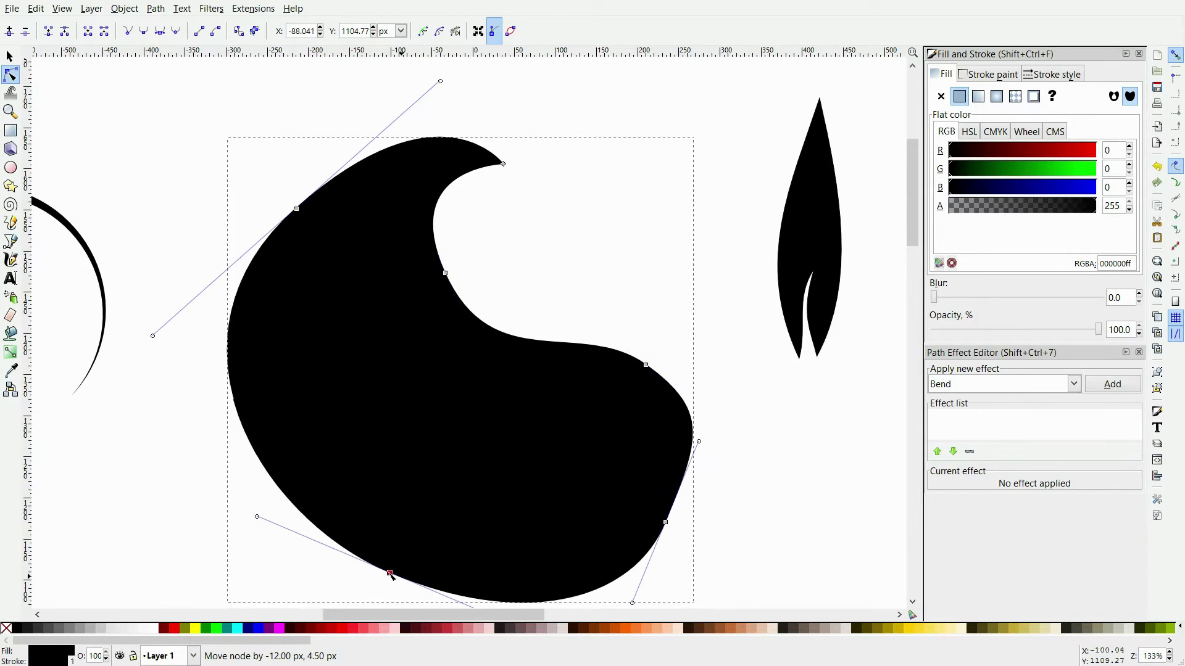
{"action": "left_click_drag", "start_coordinate": [645, 365], "coordinate": [590, 365]}
{"action": "left_click_drag", "start_coordinate": [446, 272], "coordinate": [461, 272]}
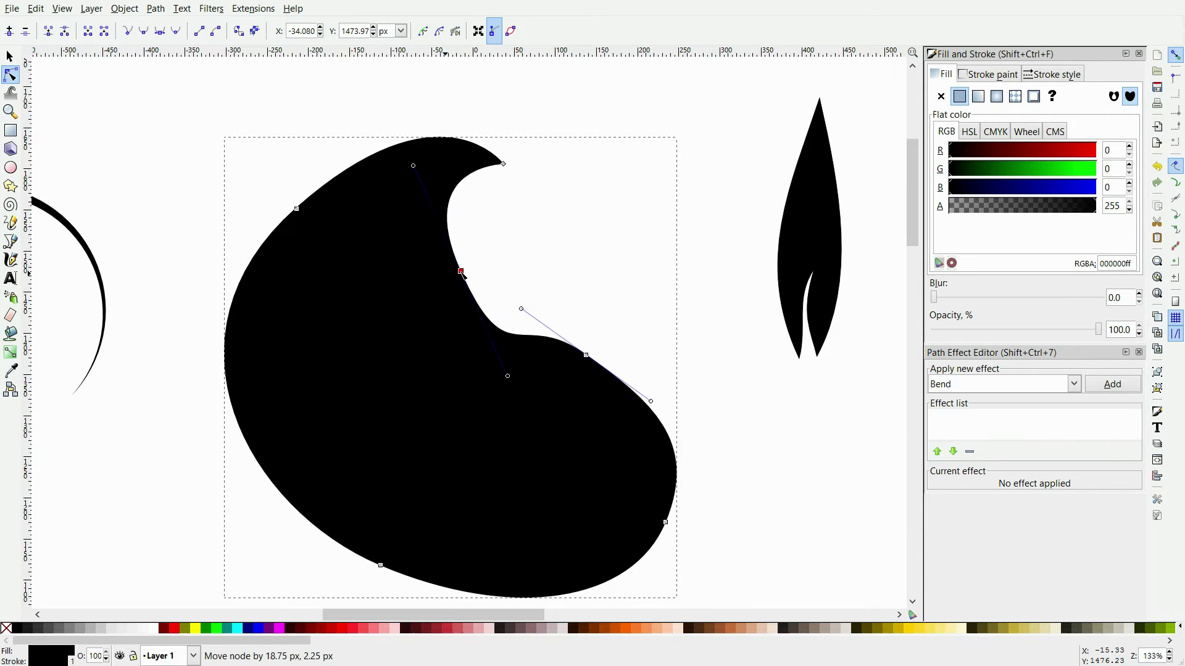
{"action": "left_click_drag", "start_coordinate": [297, 208], "coordinate": [314, 235]}
{"action": "left_click_drag", "start_coordinate": [504, 163], "coordinate": [490, 175]}
{"action": "left_click_drag", "start_coordinate": [463, 273], "coordinate": [494, 302]}
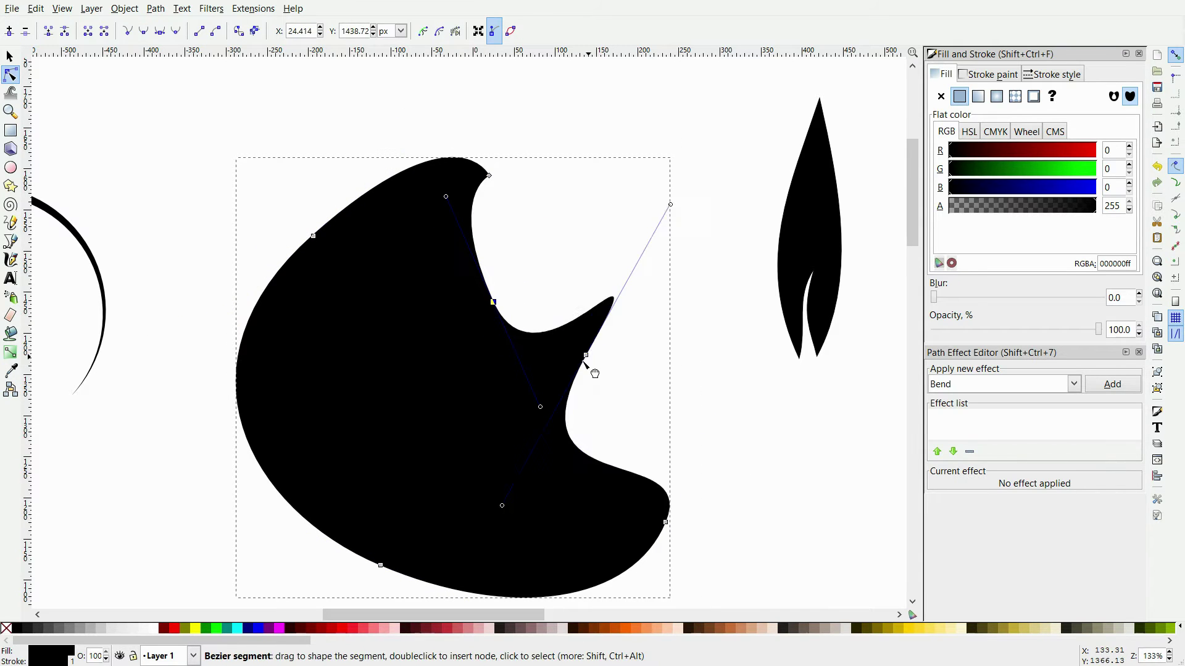
{"action": "left_click", "coordinate": [586, 356]}
{"action": "left_click_drag", "start_coordinate": [613, 238], "coordinate": [521, 309]}
- Refine the hook's notch, top tip and lower points, undoing bad edits, then zoom out
{"action": "key", "text": "ctrl+z"}
{"action": "key", "text": "ctrl+z"}
{"action": "key", "text": "ctrl+z"}
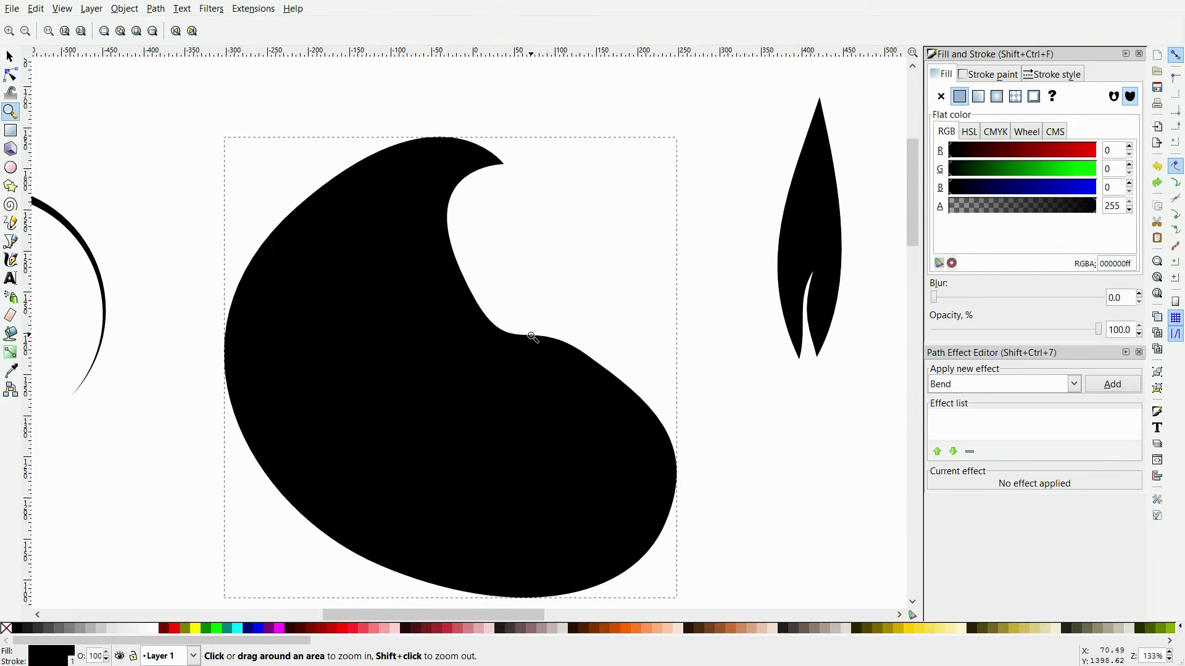
{"action": "left_click_drag", "start_coordinate": [462, 272], "coordinate": [445, 316]}
{"action": "left_click_drag", "start_coordinate": [298, 207], "coordinate": [281, 266]}
{"action": "left_click_drag", "start_coordinate": [503, 164], "coordinate": [482, 234]}
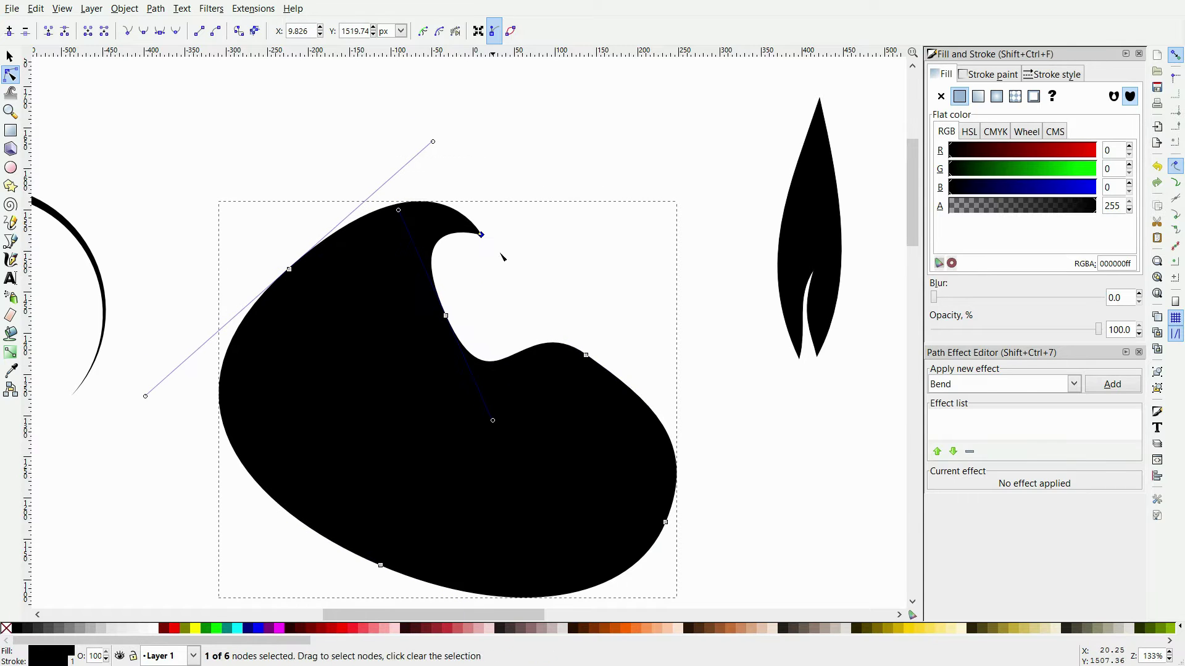
{"action": "left_click_drag", "start_coordinate": [586, 355], "coordinate": [488, 411]}
{"action": "left_click_drag", "start_coordinate": [445, 316], "coordinate": [401, 328]}
{"action": "left_click_drag", "start_coordinate": [665, 522], "coordinate": [628, 517]}
{"action": "key", "text": "ctrl+z"}
{"action": "key", "text": "ctrl+z"}
{"action": "key", "text": "ctrl+z"}
{"action": "key", "text": "ctrl+z"}
{"action": "key", "text": "ctrl+z"}
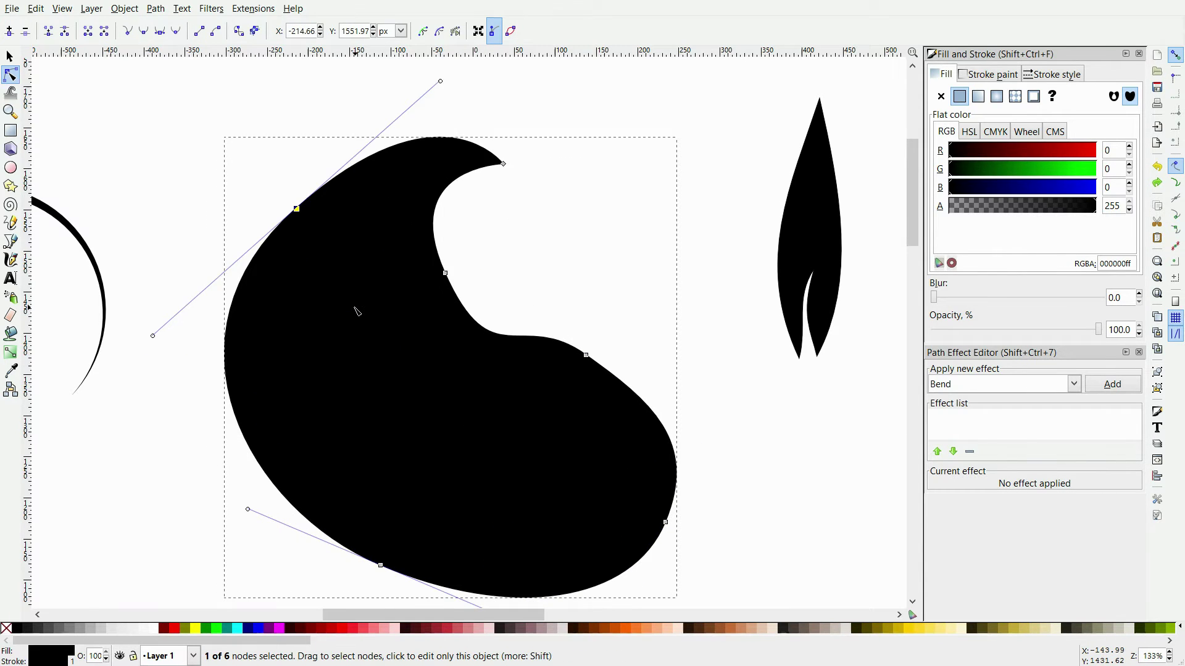
{"action": "key", "text": "s"}
{"action": "key", "text": "4"}
{"action": "key", "text": "ctrl+z"}
{"action": "key", "text": "ctrl+z"}
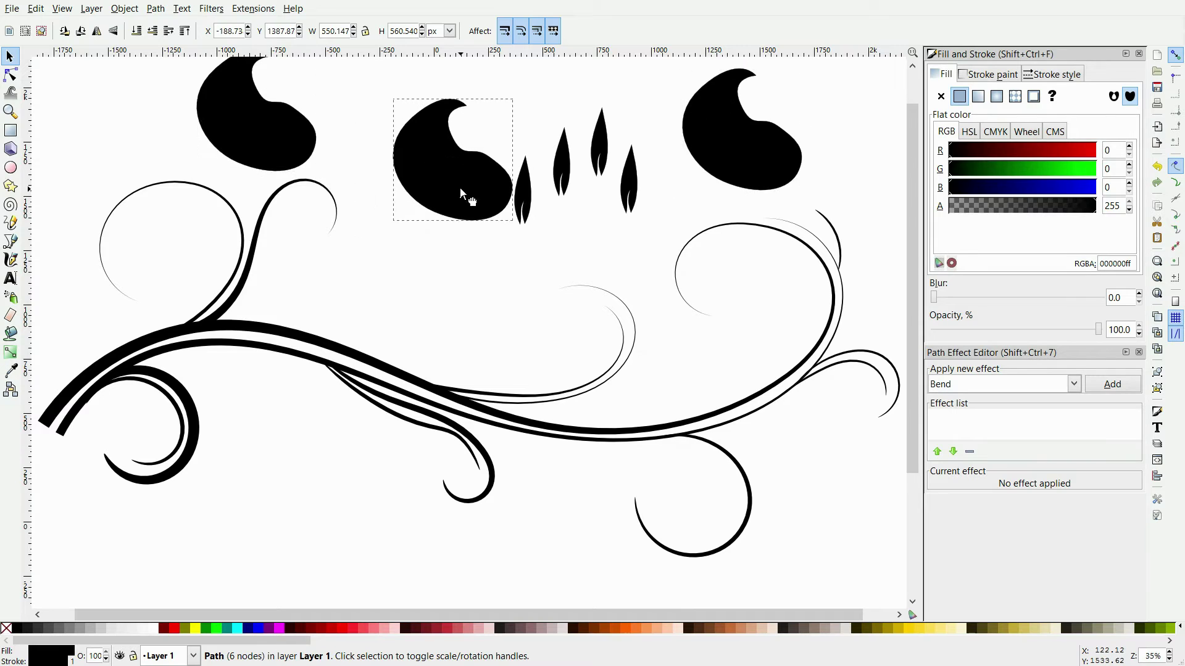
- Shrink the left hook cap to about a quarter and reshape the teardrop blob's tip
{"action": "scroll", "coordinate": [461, 187], "scroll_direction": "up", "scroll_amount": 2}
{"action": "left_click", "coordinate": [192, 191]}
{"action": "left_click_drag", "start_coordinate": [243, 105], "coordinate": [155, 193]}
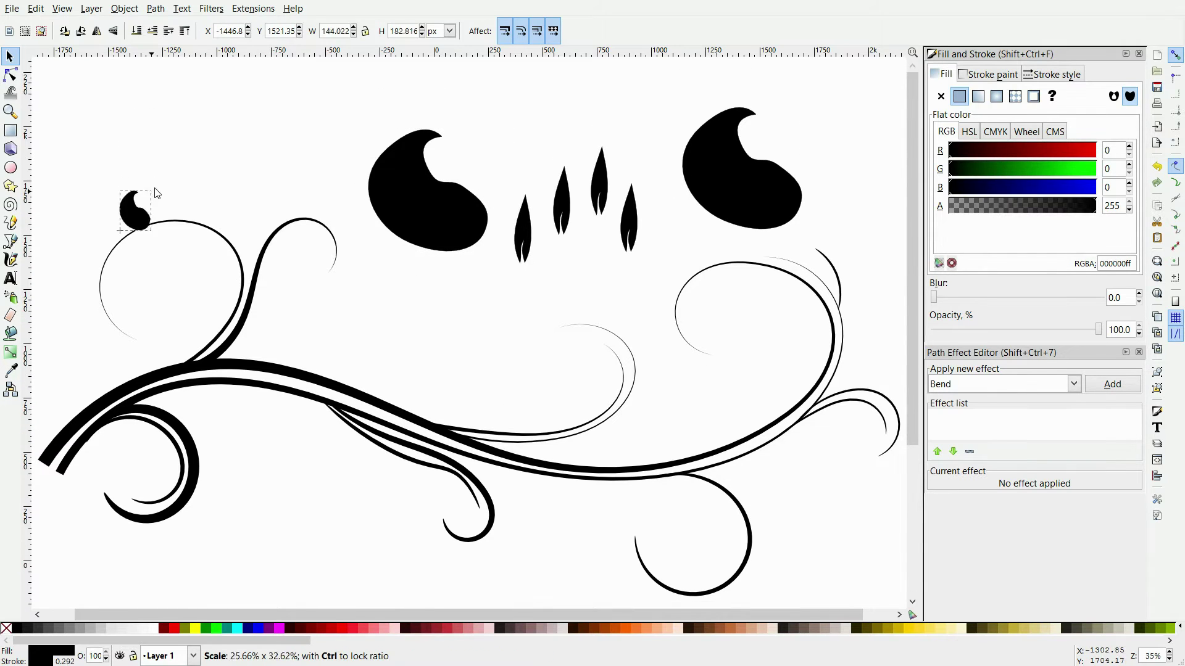
{"action": "key", "text": "3"}
{"action": "key", "text": "n"}
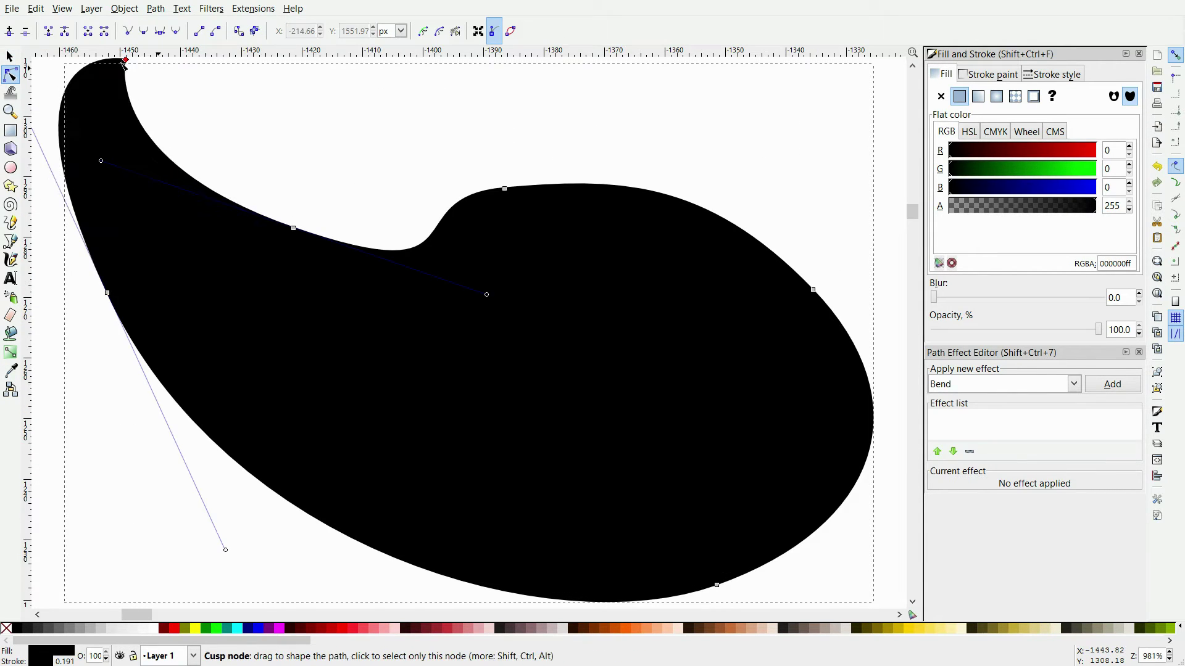
{"action": "mouse_move", "coordinate": [504, 188]}
{"action": "left_mouse_down"}
{"action": "mouse_move", "coordinate": [483, 297]}
{"action": "mouse_move", "coordinate": [508, 151]}
{"action": "left_mouse_up"}
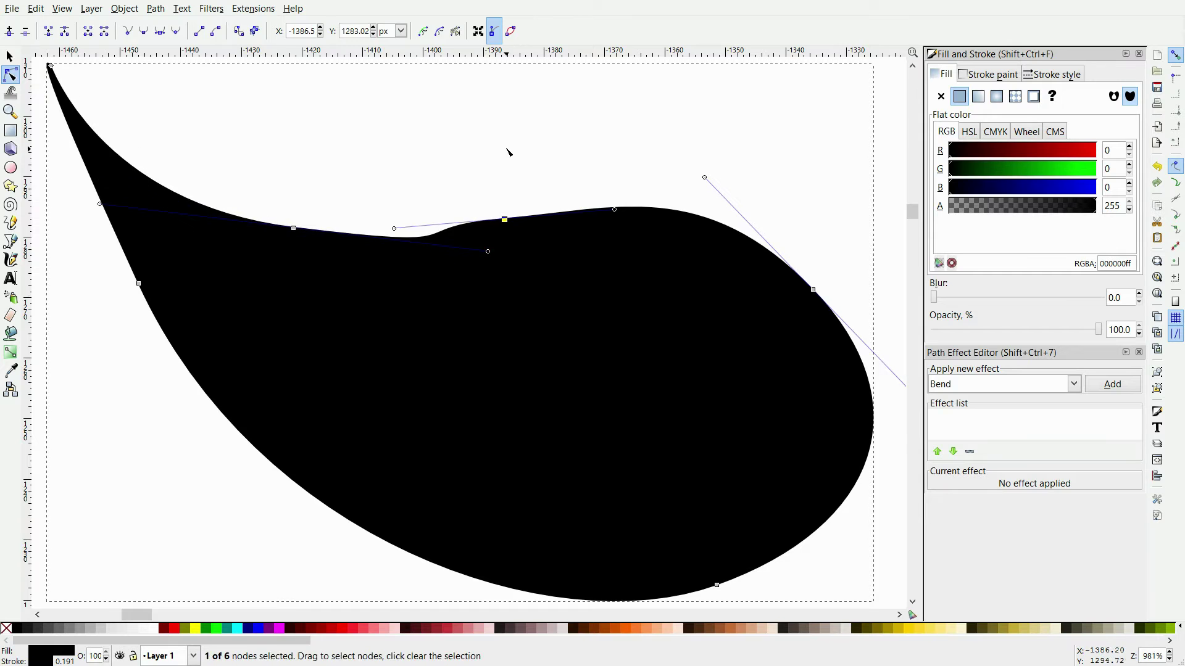
{"action": "key", "text": "s"}
{"action": "key", "text": "grave"}
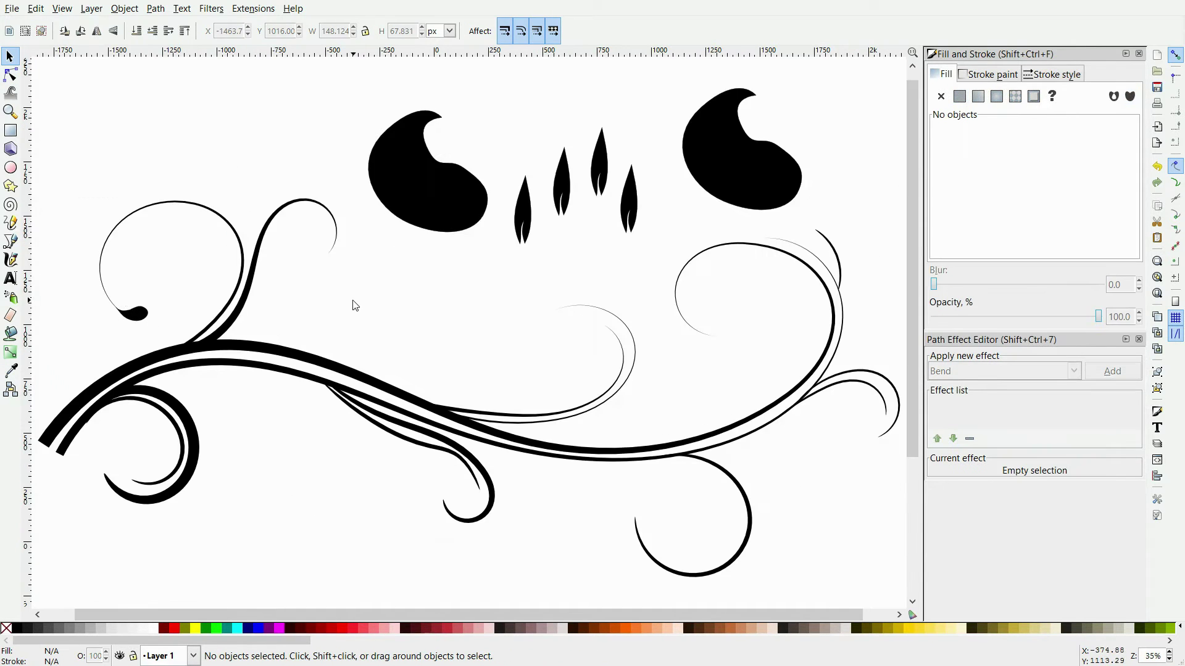
- Convert the upper-left curl to a plain path and open its nodes for editing
{"action": "left_click", "coordinate": [156, 8]}
{"action": "left_click", "coordinate": [179, 23]}
{"action": "key", "text": "n"}
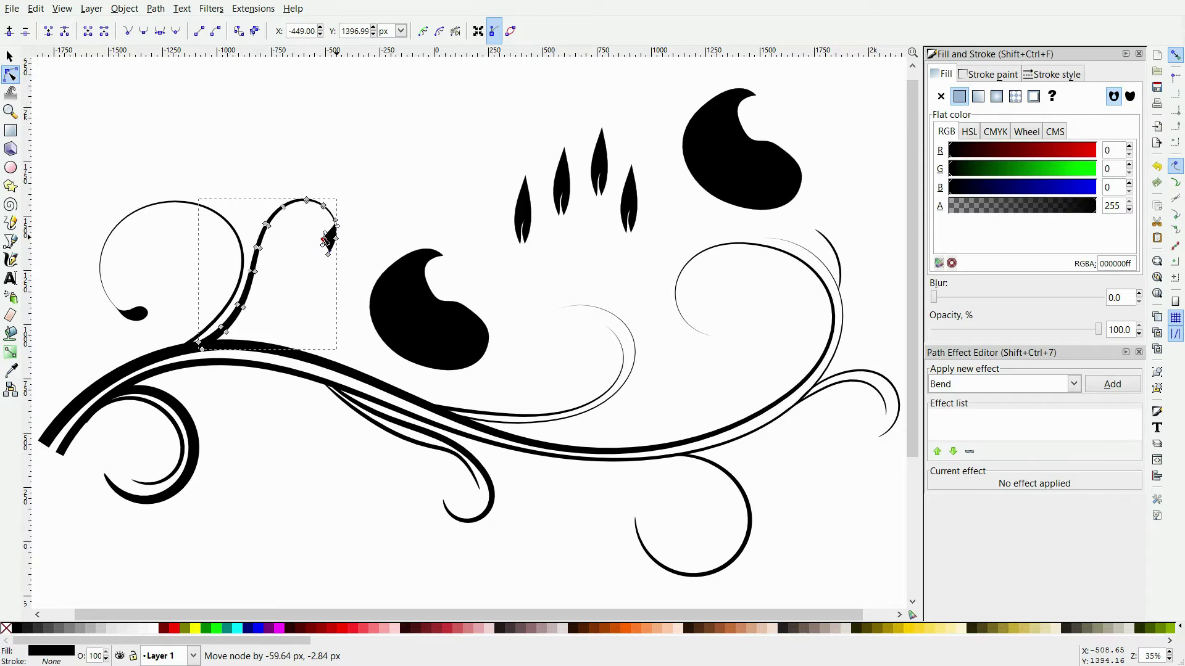
{"action": "left_click", "coordinate": [398, 196]}
{"action": "key", "text": "s"}
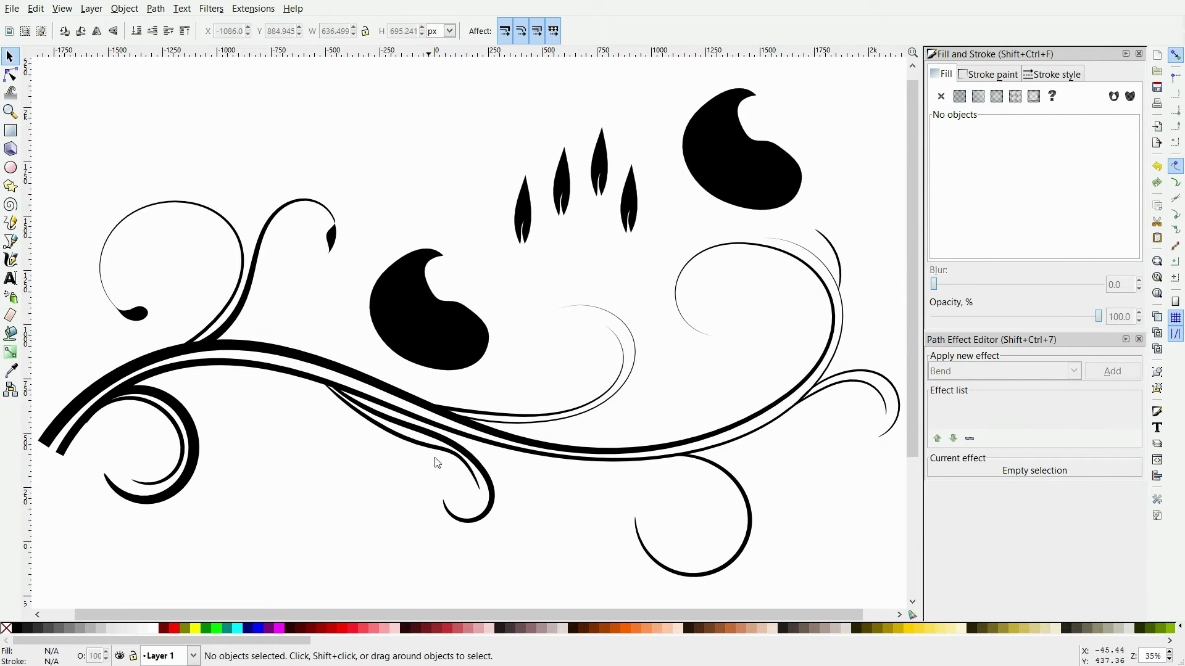
- Convert the lower-left spiral to a plain path, select its inner tail node, and raise the leftmost leaf
{"action": "left_click", "coordinate": [173, 496]}
{"action": "key", "text": "n"}
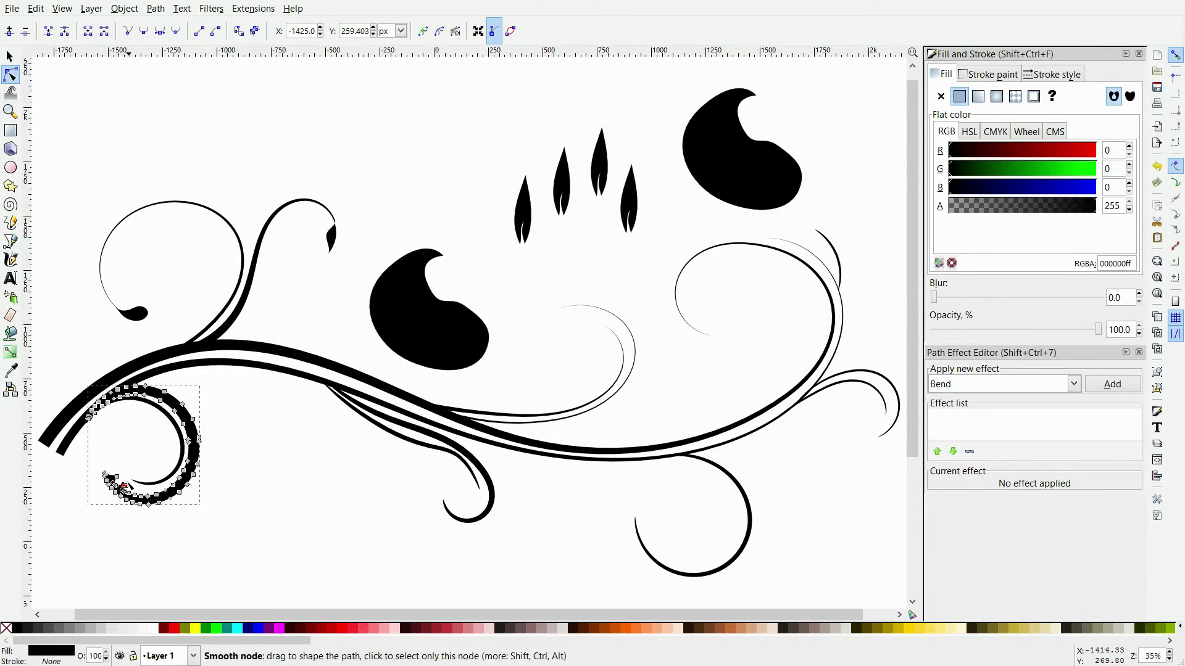
{"action": "key", "text": "3"}
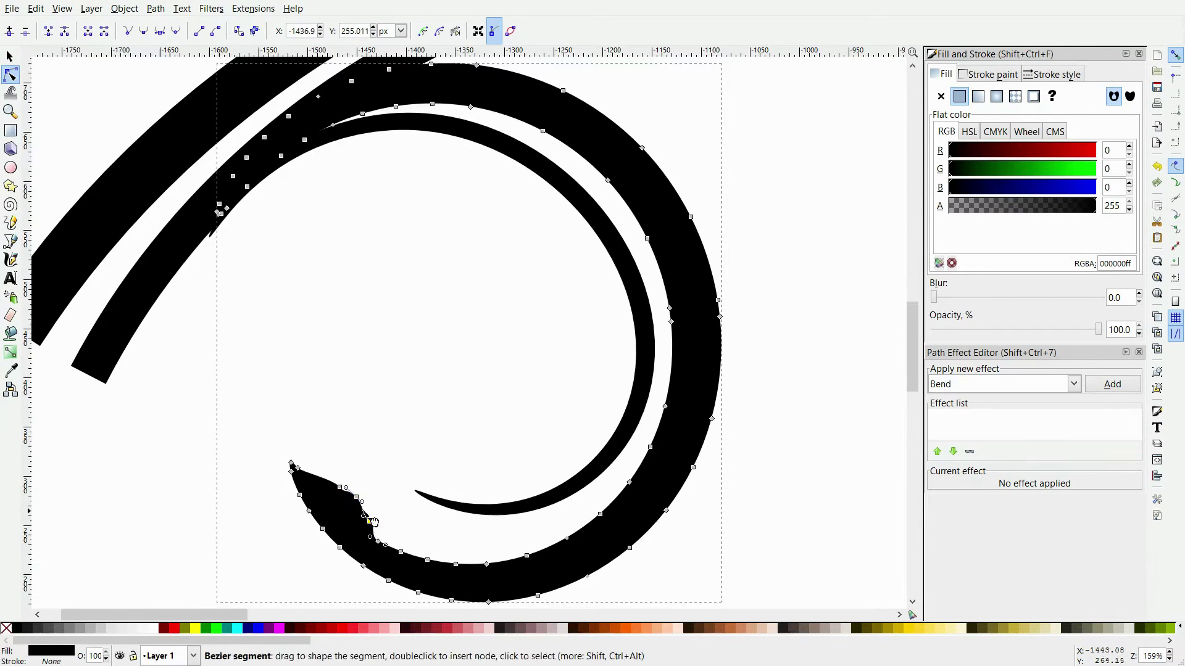
{"action": "left_click", "coordinate": [518, 507]}
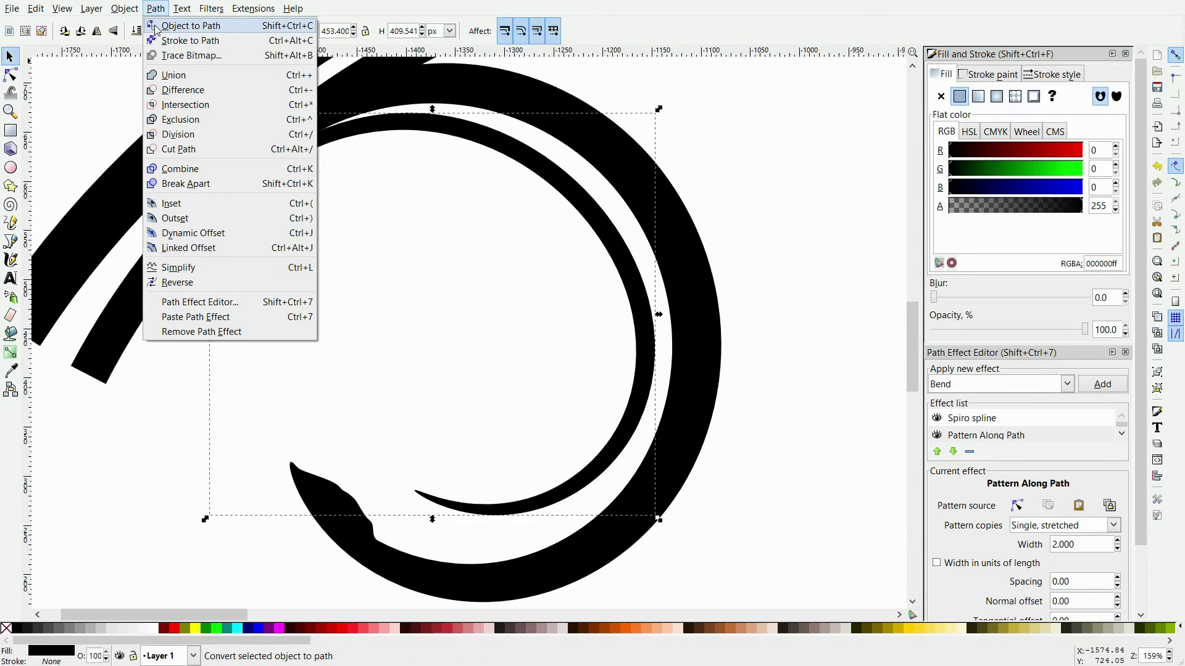
{"action": "left_click_drag", "start_coordinate": [451, 494], "coordinate": [454, 499]}
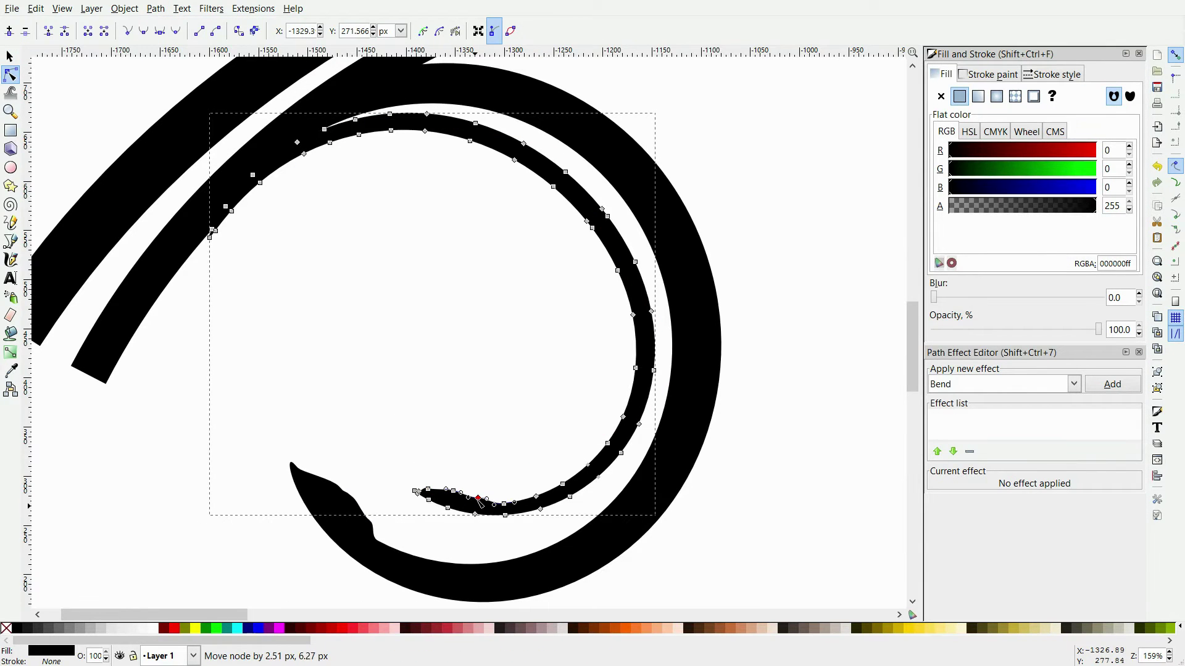
{"action": "left_click", "coordinate": [362, 507]}
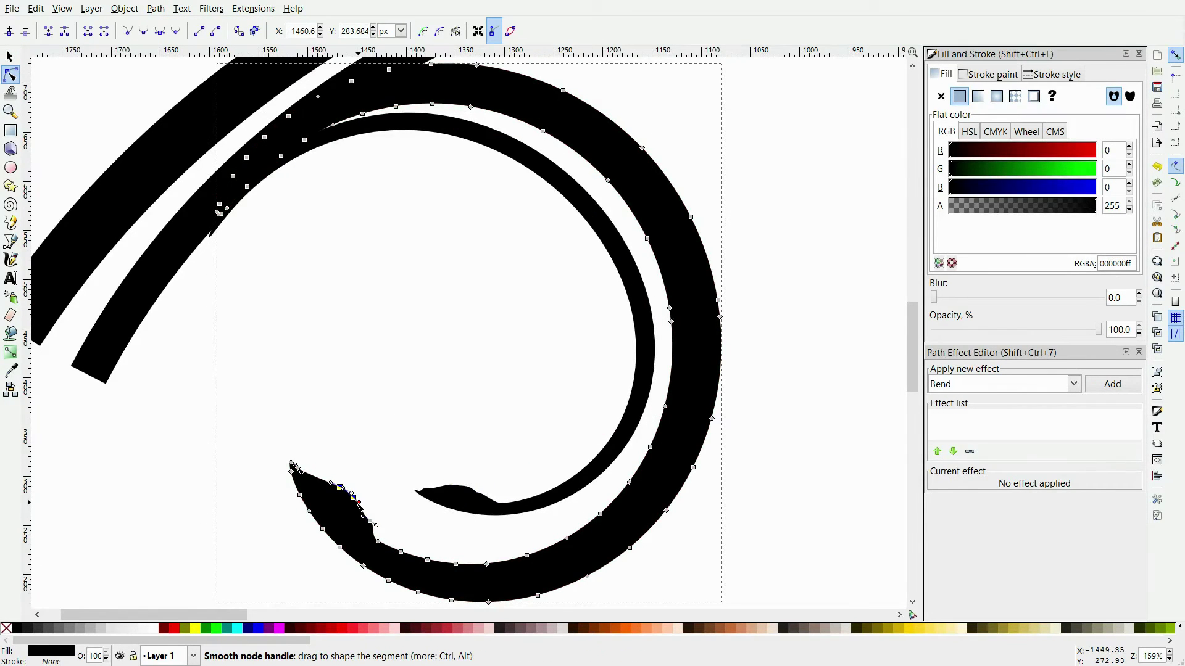
{"action": "left_click", "coordinate": [408, 408]}
{"action": "left_click", "coordinate": [428, 492]}
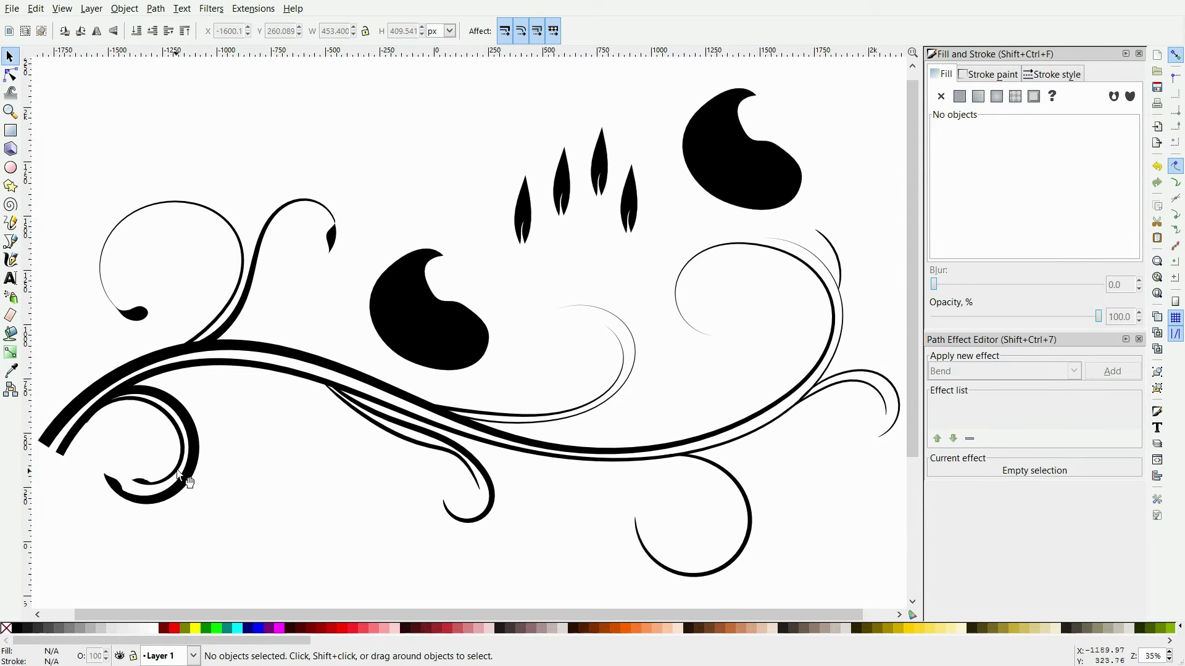
{"action": "left_click_drag", "start_coordinate": [523, 210], "coordinate": [510, 163]}
- Lift the end node of the thin middle arc upward
{"action": "left_click", "coordinate": [633, 365]}
{"action": "key", "text": "n"}
{"action": "left_click_drag", "start_coordinate": [605, 332], "coordinate": [604, 321]}
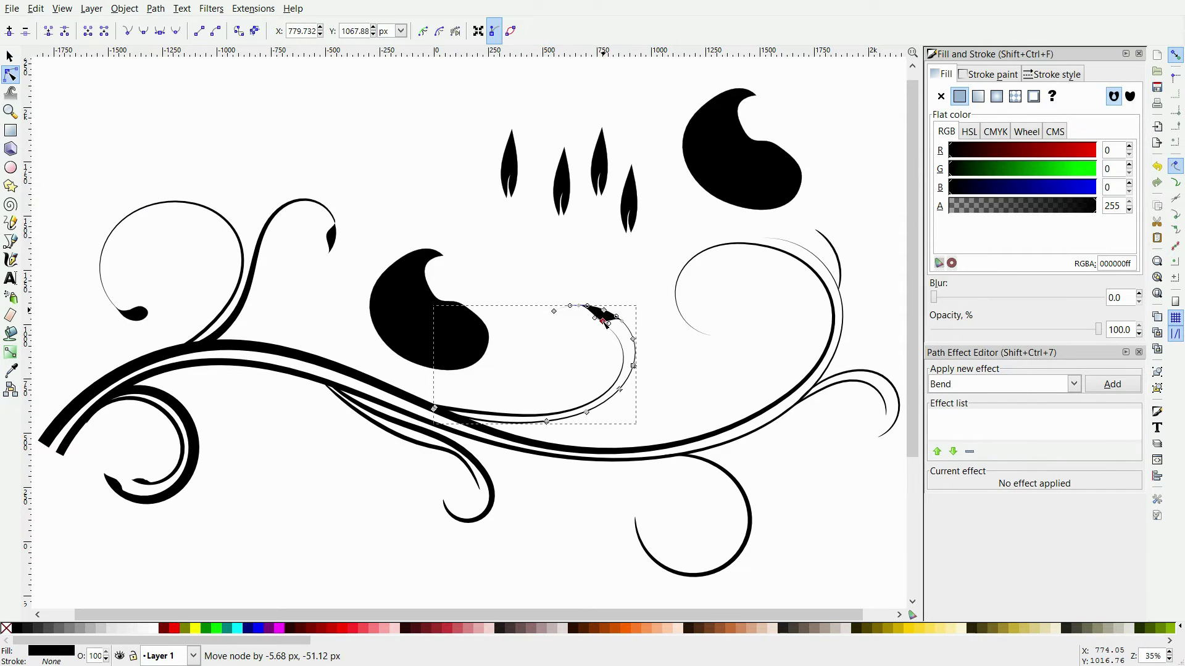
{"action": "left_click", "coordinate": [551, 367]}
- Duplicate the teardrop, move the copy to the right swirl's end, and shrink it to a third
{"action": "left_click", "coordinate": [432, 311]}
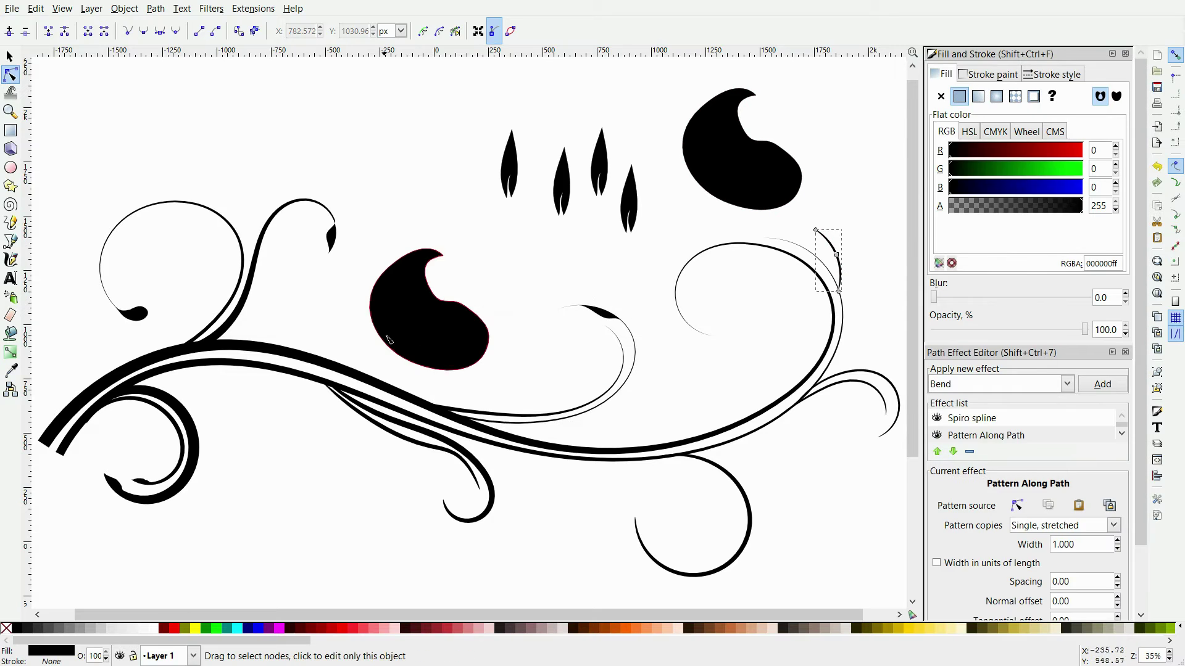
{"action": "key", "text": "s"}
{"action": "left_click_drag", "start_coordinate": [439, 313], "coordinate": [691, 264]}
{"action": "left_click_drag", "start_coordinate": [727, 216], "coordinate": [650, 288]}
{"action": "key", "text": "Escape"}
- Reshape the small teardrop's curves and left handle with the Node tool
{"action": "key", "text": "3"}
{"action": "key", "text": "n"}
{"action": "left_click_drag", "start_coordinate": [259, 423], "coordinate": [221, 394]}
{"action": "left_click_drag", "start_coordinate": [171, 174], "coordinate": [180, 179]}
{"action": "left_click_drag", "start_coordinate": [370, 399], "coordinate": [395, 383]}
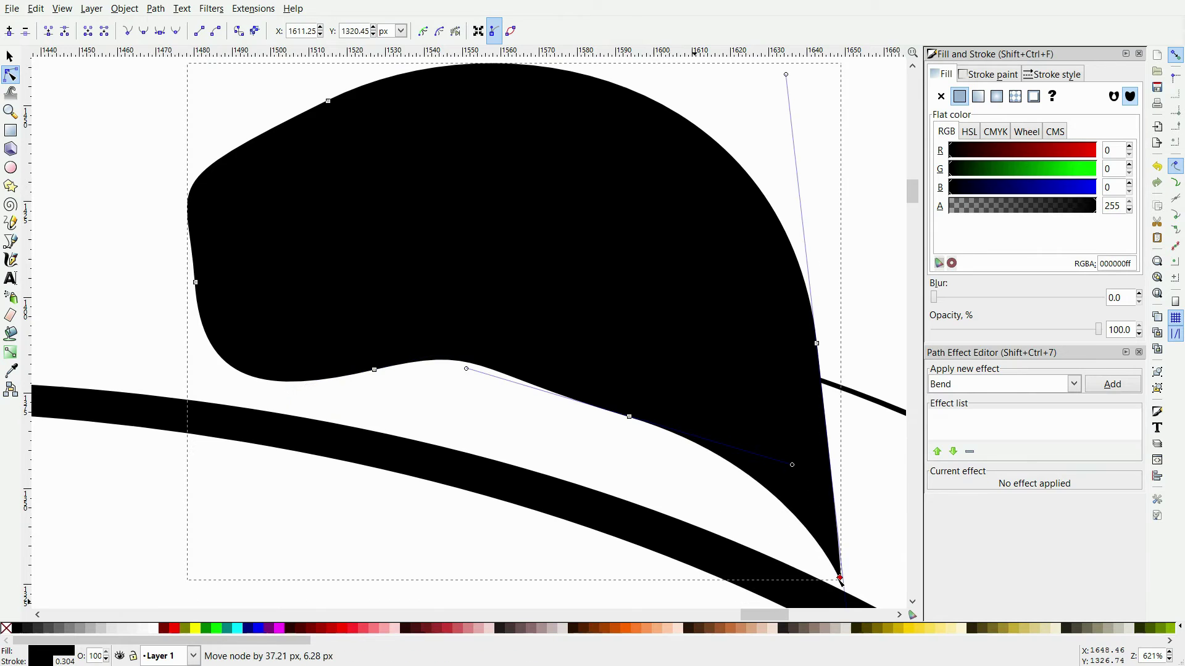
{"action": "key", "text": "4"}
{"action": "key", "text": "Escape"}
- Move the small teardrop up onto the swirl's tip and rotate it slightly
{"action": "left_click", "coordinate": [10, 56]}
{"action": "left_click_drag", "start_coordinate": [773, 236], "coordinate": [805, 223]}
{"action": "left_click", "coordinate": [872, 251]}
{"action": "left_click", "coordinate": [799, 223]}
{"action": "key", "text": "3"}
{"action": "left_click", "coordinate": [606, 324]}
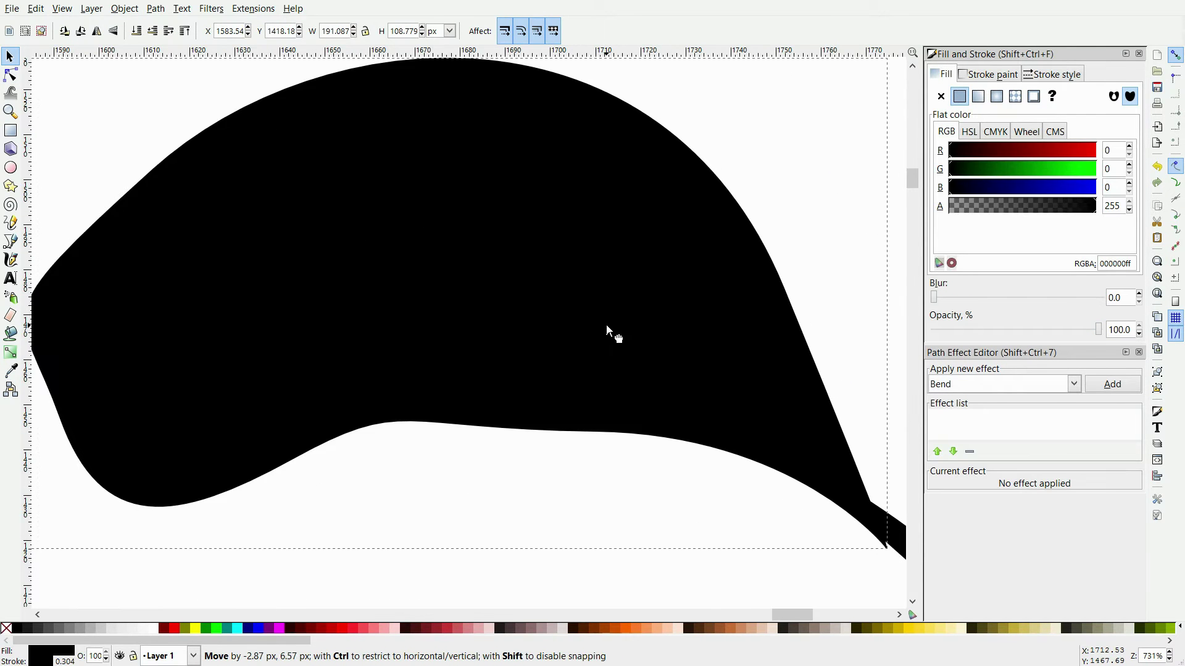
{"action": "left_click_drag", "start_coordinate": [901, 580], "coordinate": [873, 540]}
- Node-edit the small teardrop into a smooth, tapered hooked fin with a flat lower edge
{"action": "left_click", "coordinate": [10, 75]}
{"action": "left_click_drag", "start_coordinate": [741, 278], "coordinate": [707, 339]}
{"action": "left_click_drag", "start_coordinate": [497, 112], "coordinate": [420, 170]}
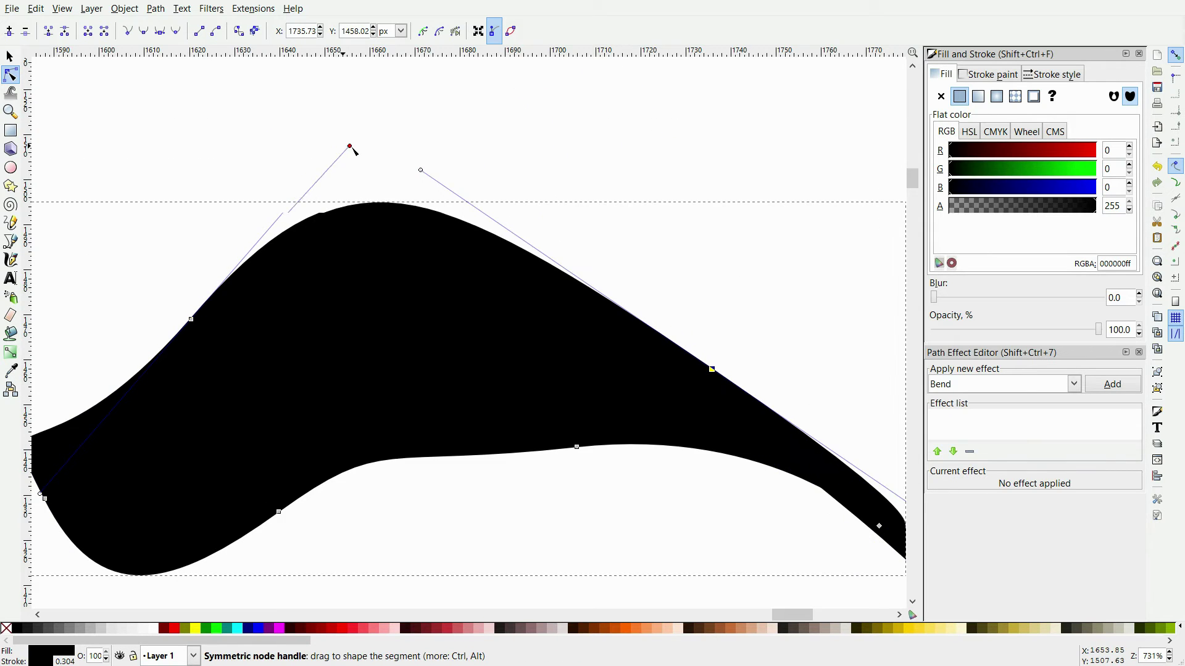
{"action": "left_click_drag", "start_coordinate": [342, 145], "coordinate": [389, 210]}
{"action": "left_click_drag", "start_coordinate": [45, 499], "coordinate": [184, 439]}
{"action": "left_click_drag", "start_coordinate": [389, 210], "coordinate": [202, 109]}
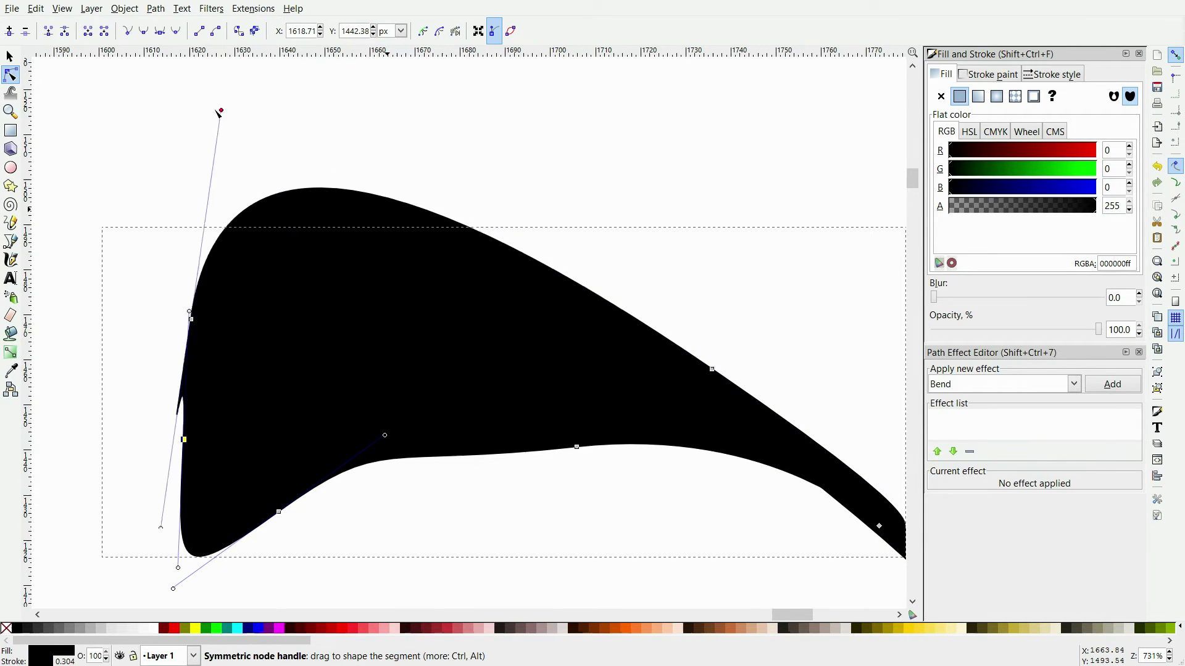
{"action": "left_click_drag", "start_coordinate": [385, 435], "coordinate": [153, 476]}
{"action": "left_click_drag", "start_coordinate": [217, 564], "coordinate": [199, 532]}
{"action": "left_click_drag", "start_coordinate": [279, 512], "coordinate": [375, 467]}
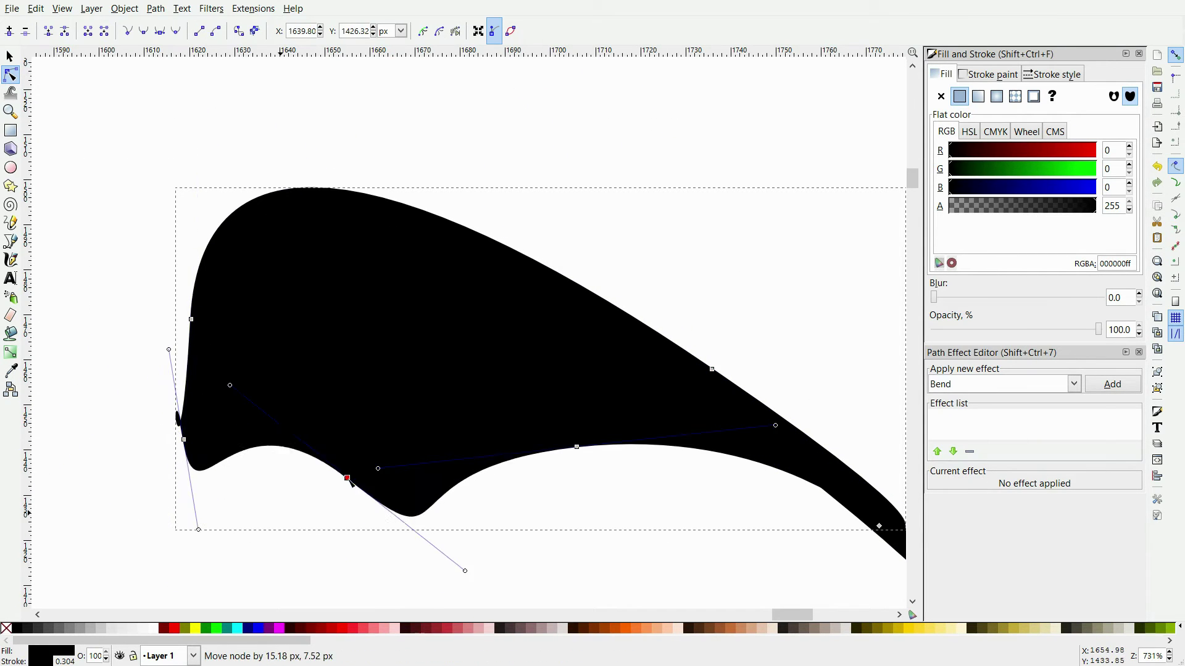
{"action": "left_click_drag", "start_coordinate": [198, 530], "coordinate": [161, 573]}
{"action": "mouse_move", "coordinate": [257, 374]}
{"action": "left_mouse_down"}
{"action": "mouse_move", "coordinate": [564, 455]}
{"action": "mouse_move", "coordinate": [582, 495]}
{"action": "left_mouse_up"}
{"action": "mouse_move", "coordinate": [378, 490]}
{"action": "left_mouse_down"}
{"action": "mouse_move", "coordinate": [472, 474]}
{"action": "mouse_move", "coordinate": [477, 508]}
{"action": "left_mouse_up"}
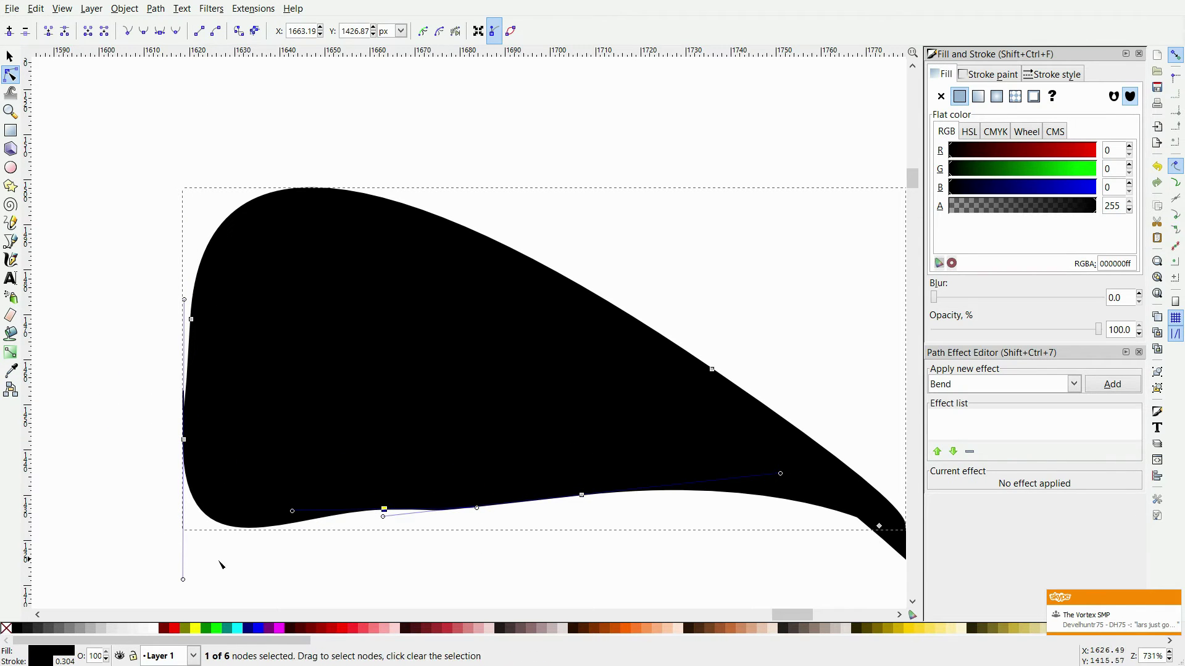
- Flatten the right swirl curve into a plain path with Object to Path
{"action": "key", "text": "s"}
{"action": "left_click", "coordinate": [251, 127]}
{"action": "key", "text": "4"}
{"action": "left_click", "coordinate": [803, 179]}
{"action": "left_click", "coordinate": [561, 300]}
{"action": "left_click", "coordinate": [841, 259]}
{"action": "key", "text": "ctrl+shift+c"}
- Check the right swirl's nodes, then move a leaf down beside its curl
{"action": "key", "text": "n"}
{"action": "key", "text": "3"}
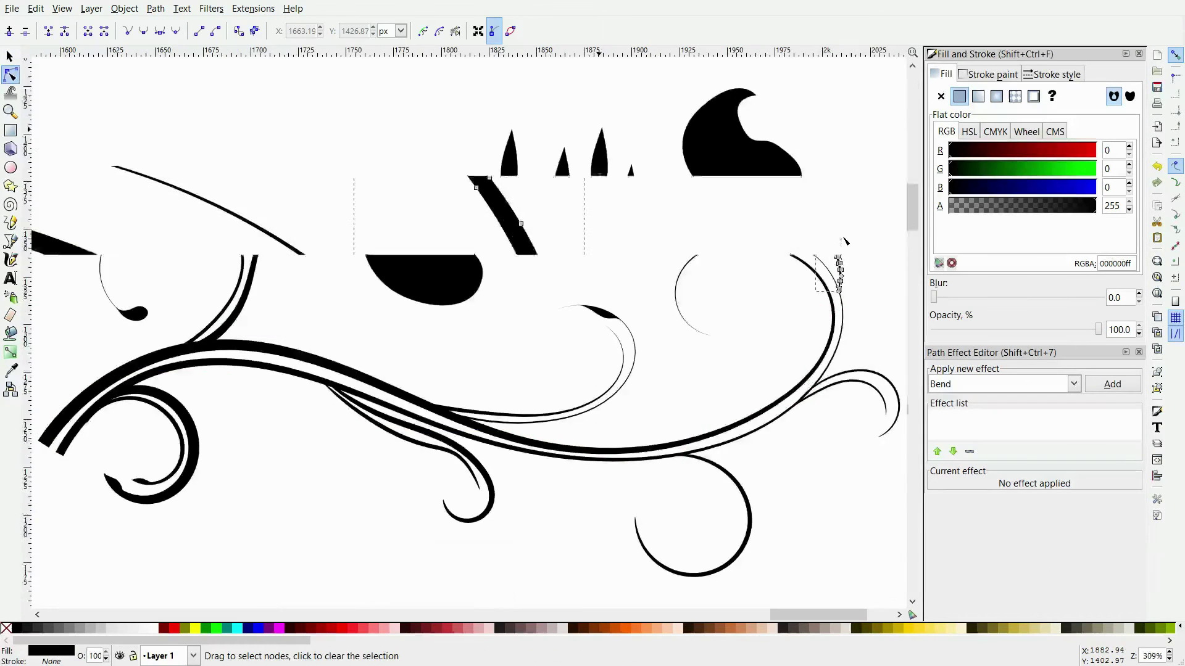
{"action": "key", "text": "s"}
{"action": "left_click", "coordinate": [751, 294]}
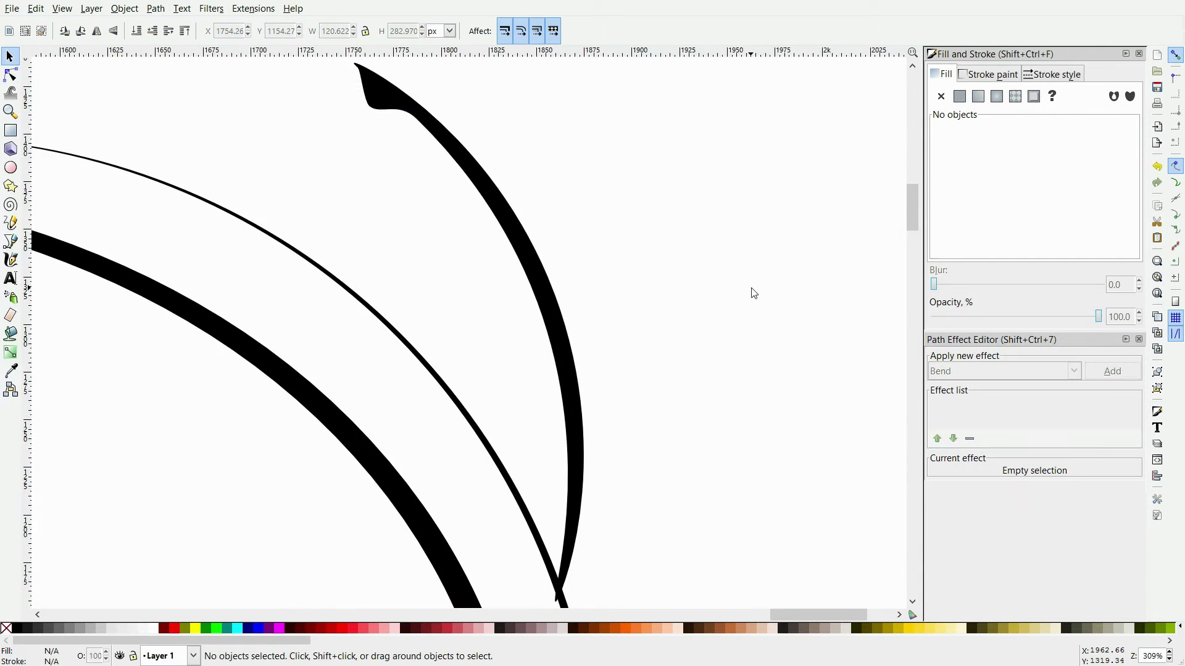
{"action": "key", "text": "4"}
{"action": "left_click_drag", "start_coordinate": [616, 232], "coordinate": [615, 248]}
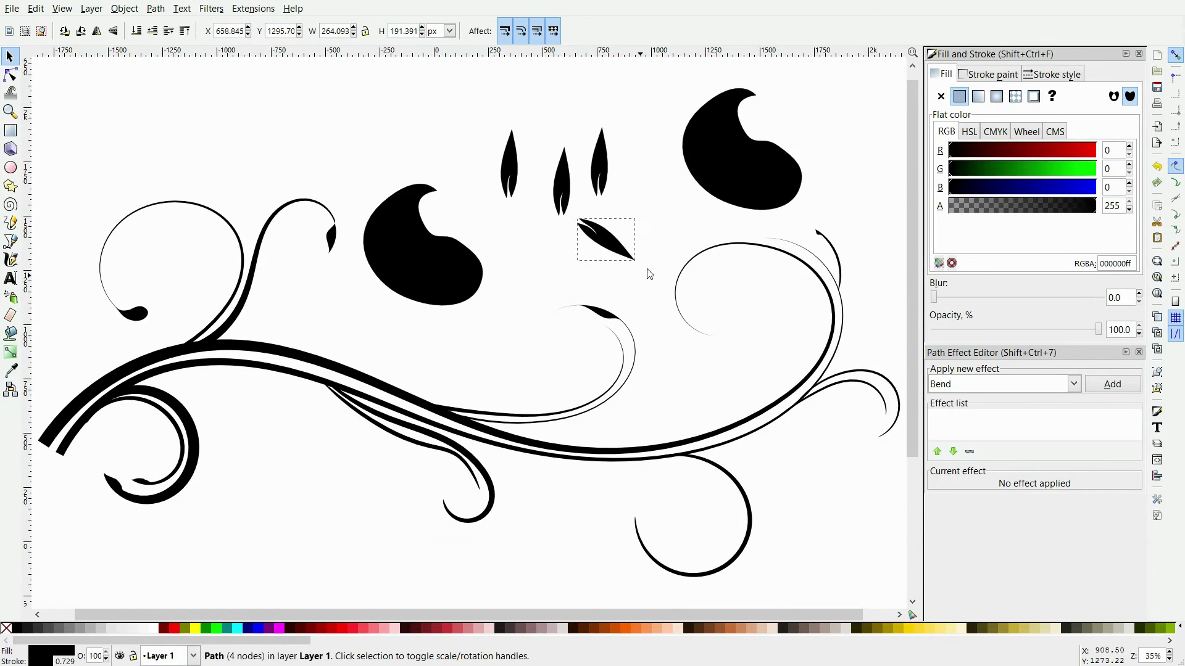
{"action": "left_click_drag", "start_coordinate": [816, 237], "coordinate": [793, 234]}
- Move the middle leaf onto the branch, rotate it along the branch, and bring the top-middle leaf down
{"action": "left_click", "coordinate": [794, 238]}
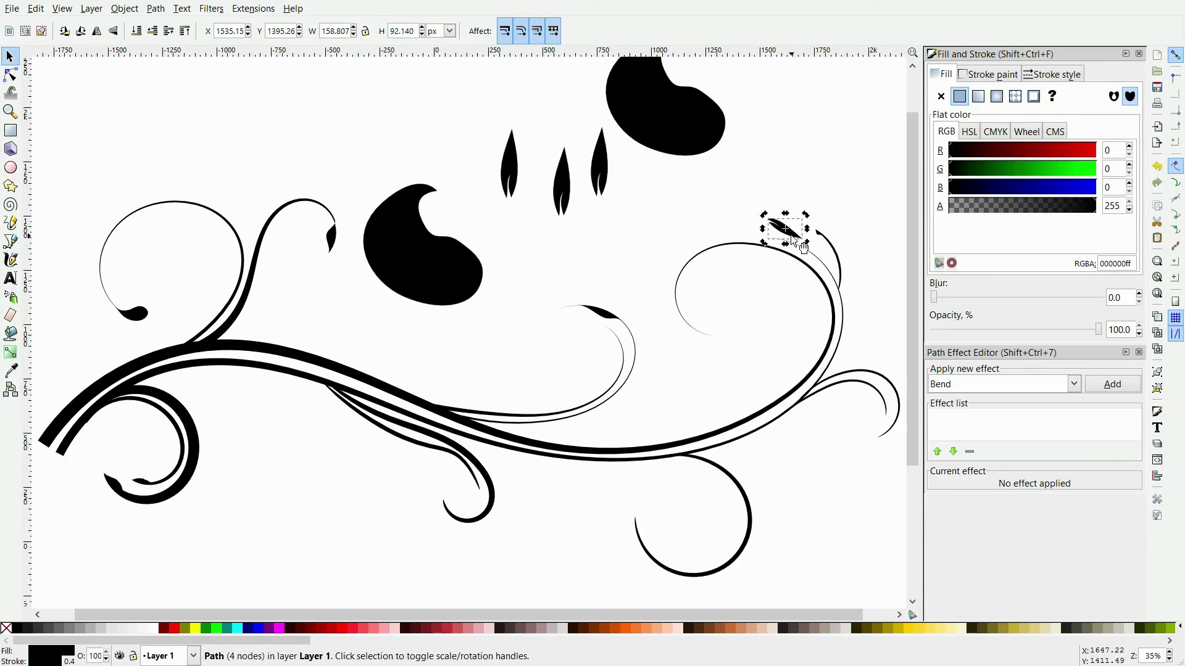
{"action": "left_click", "coordinate": [901, 263]}
{"action": "left_click_drag", "start_coordinate": [562, 222], "coordinate": [265, 398]}
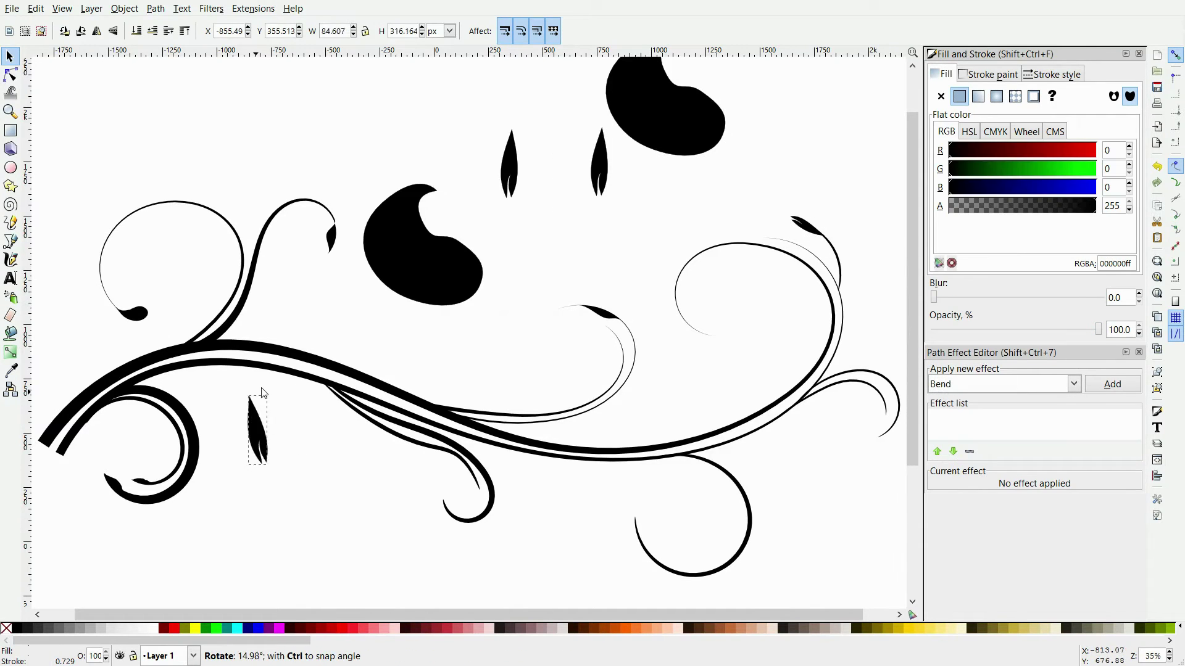
{"action": "left_click_drag", "start_coordinate": [283, 455], "coordinate": [297, 378]}
{"action": "left_click", "coordinate": [313, 471]}
{"action": "left_click_drag", "start_coordinate": [511, 179], "coordinate": [382, 378]}
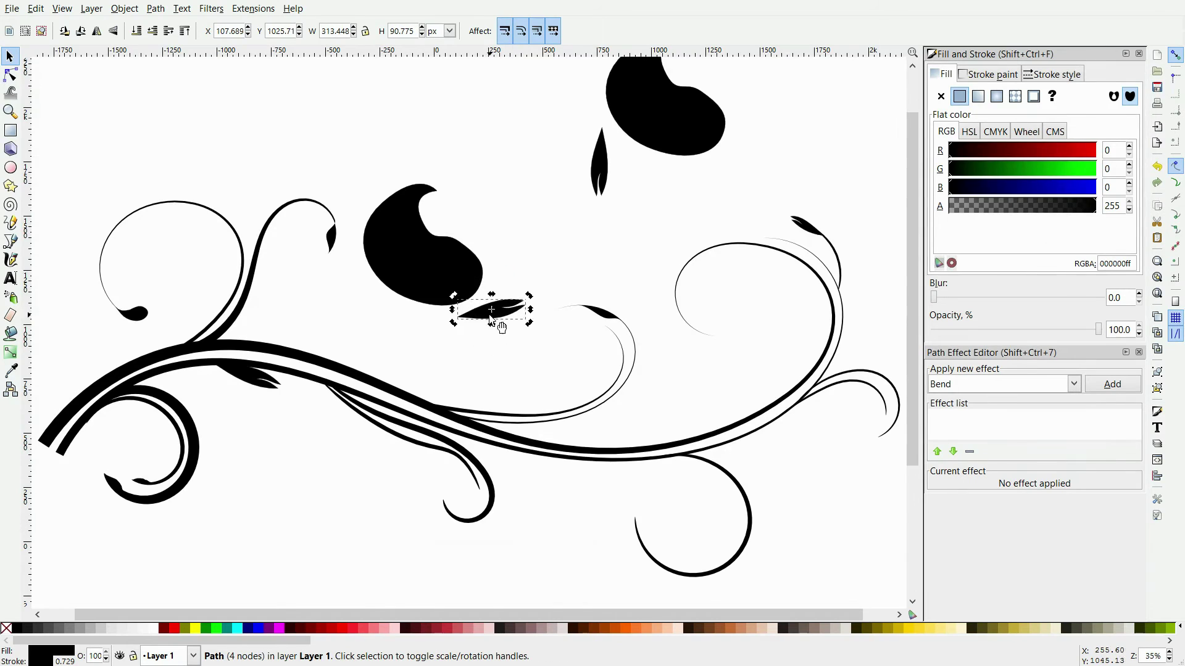
{"action": "left_click", "coordinate": [484, 351]}
- Reshape the branch leaf's tip and inner curve with the Node tool
{"action": "left_click", "coordinate": [593, 186]}
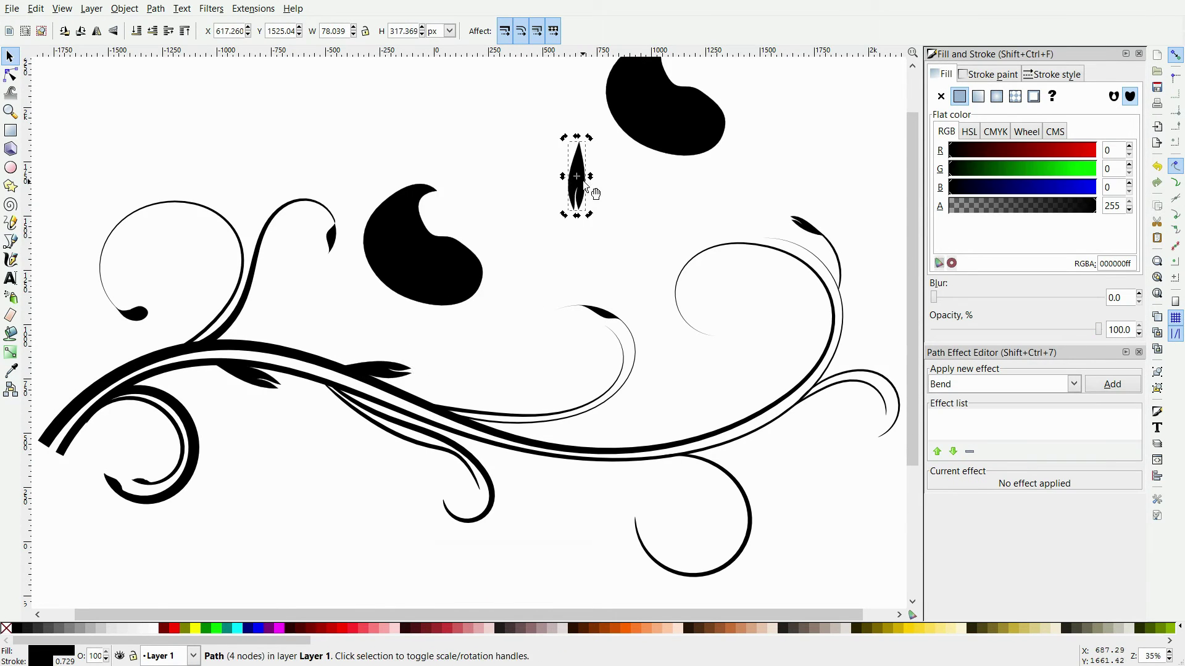
{"action": "key", "text": "n"}
{"action": "key", "text": "3"}
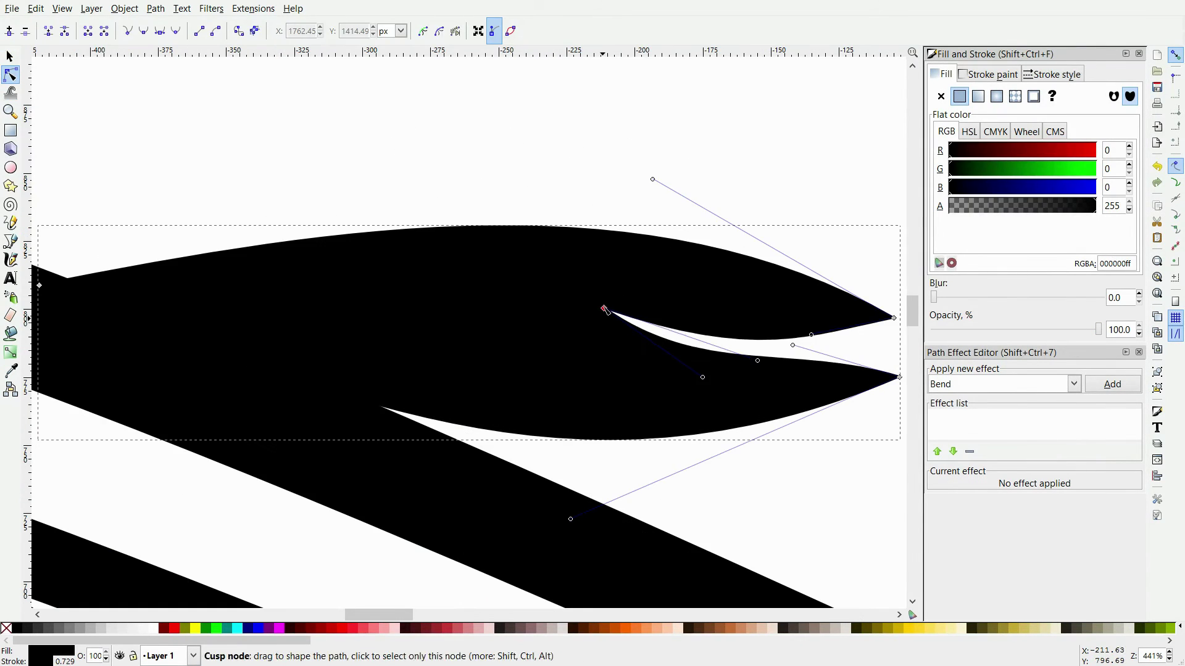
{"action": "left_click_drag", "start_coordinate": [901, 358], "coordinate": [784, 368]}
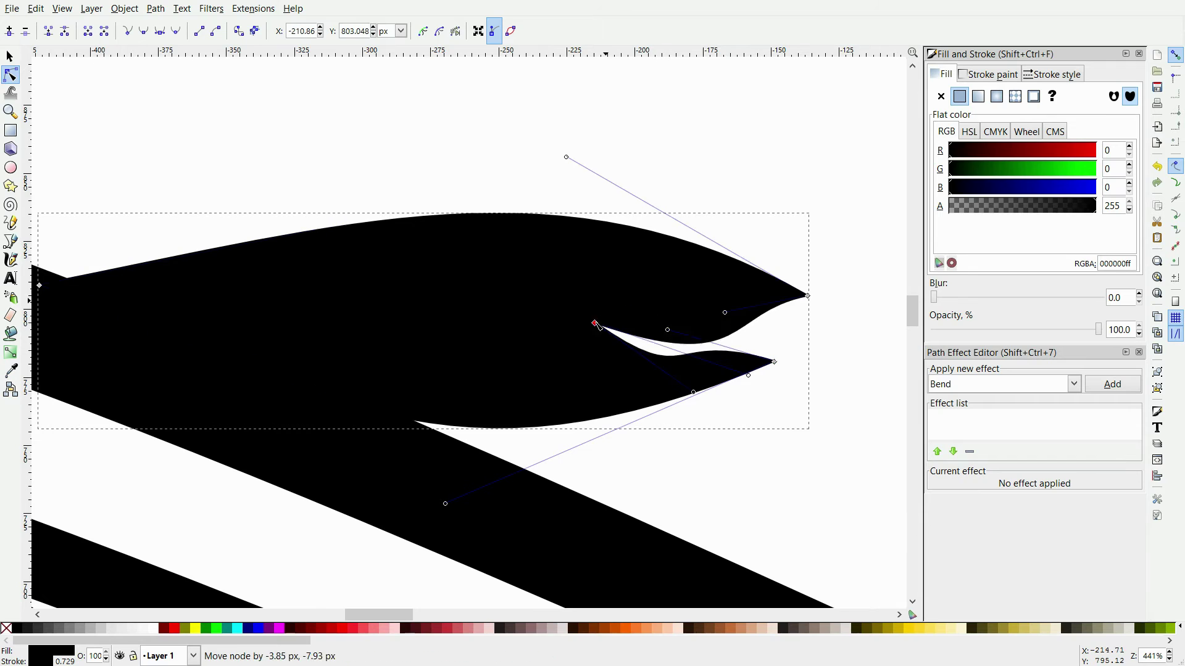
{"action": "left_click_drag", "start_coordinate": [605, 301], "coordinate": [587, 258]}
{"action": "key", "text": "grave"}
{"action": "key", "text": "s"}
{"action": "left_click", "coordinate": [552, 374]}
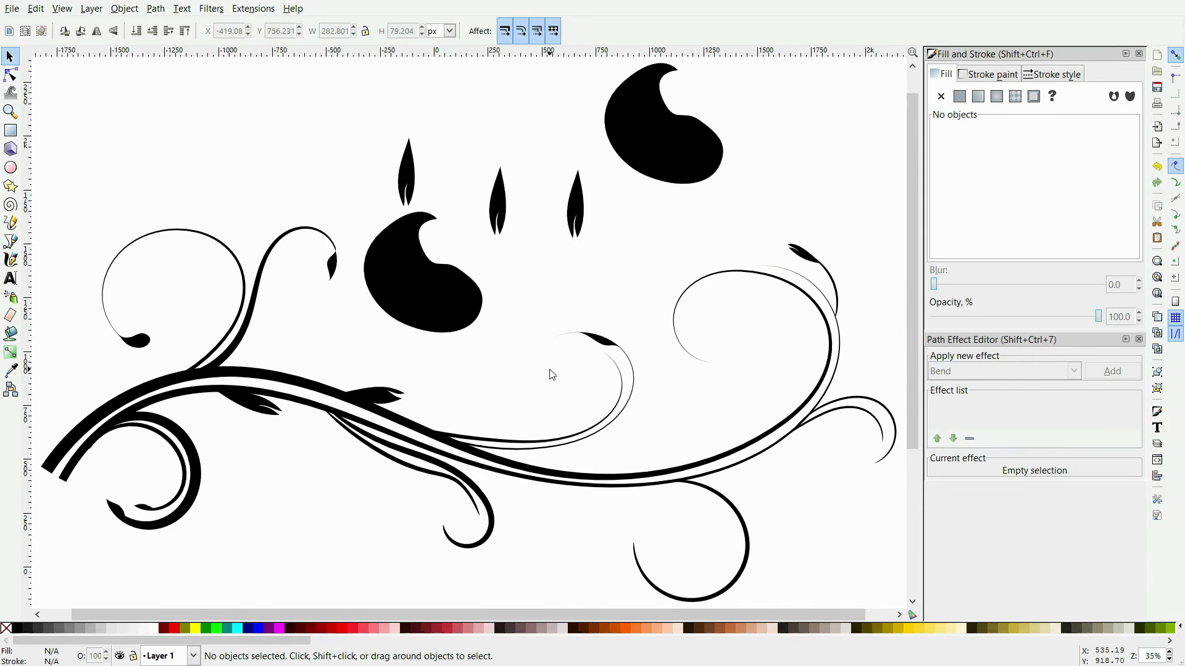
- Nudge the swirl hook's end node into a pointed tip
{"action": "left_click", "coordinate": [874, 421]}
{"action": "key", "text": "n"}
{"action": "key", "text": "3"}
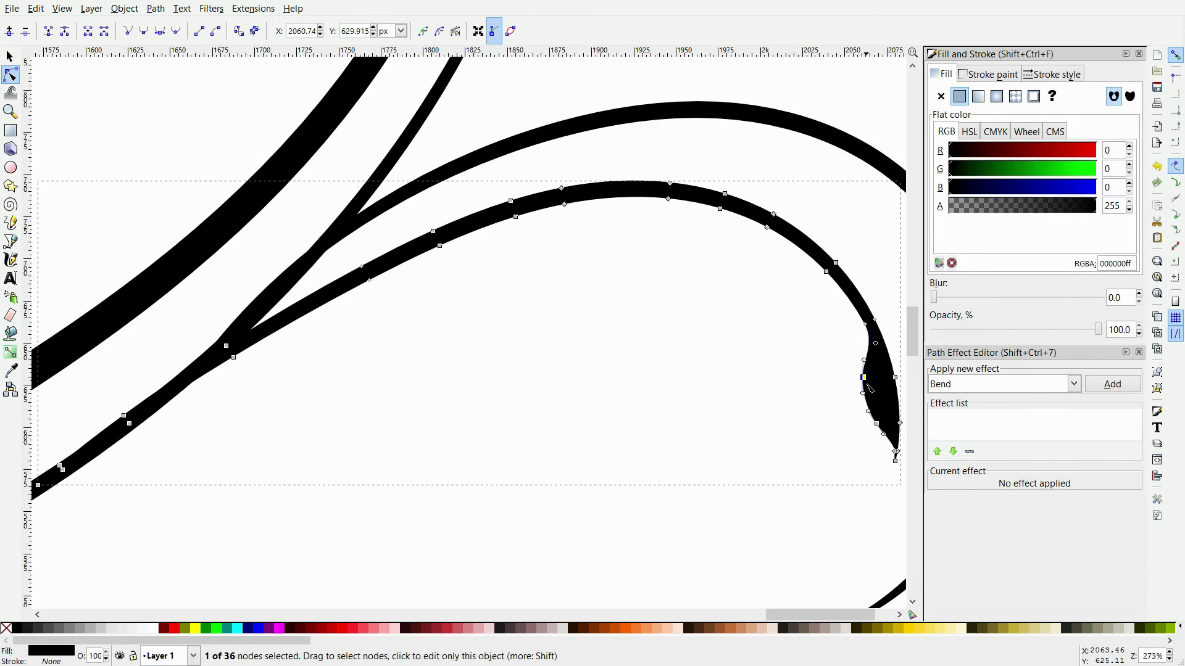
{"action": "left_click_drag", "start_coordinate": [877, 434], "coordinate": [873, 436]}
{"action": "left_click", "coordinate": [735, 551]}
{"action": "left_click", "coordinate": [895, 453]}
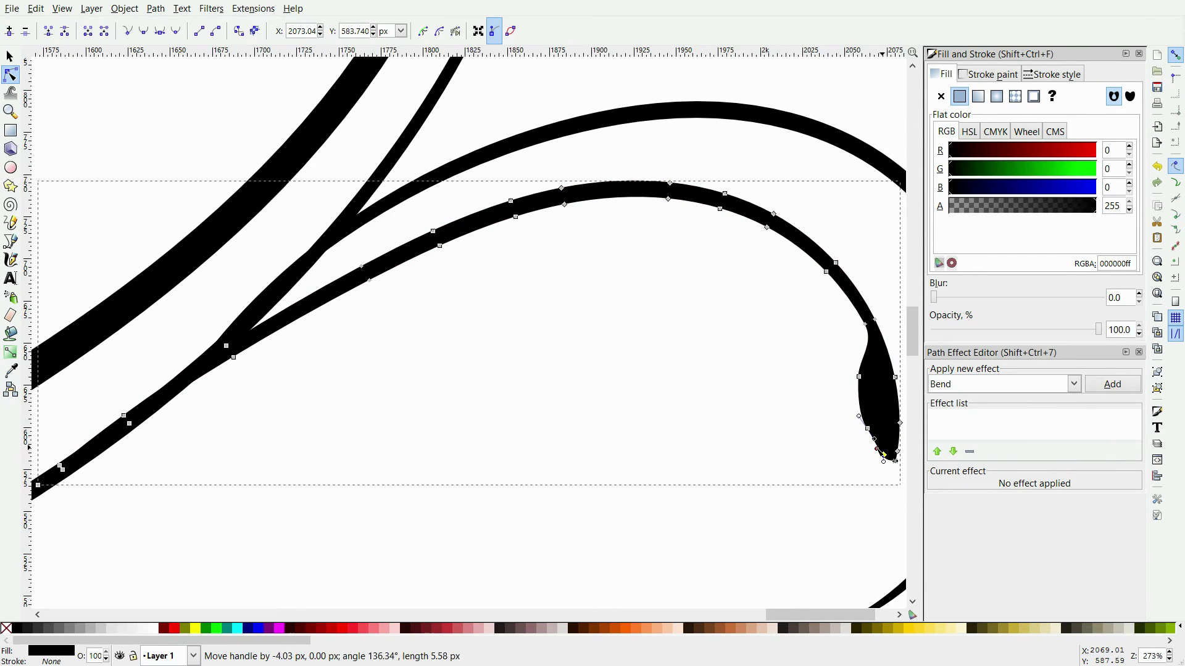
{"action": "key", "text": "5"}
- Move the right-hand leaf onto the right swirl's curl
{"action": "key", "text": "s"}
{"action": "left_click", "coordinate": [222, 151]}
{"action": "left_click", "coordinate": [576, 207]}
{"action": "mouse_move", "coordinate": [586, 173]}
{"action": "left_mouse_down"}
{"action": "mouse_move", "coordinate": [622, 225]}
{"action": "mouse_move", "coordinate": [731, 299]}
{"action": "mouse_move", "coordinate": [714, 343]}
{"action": "left_mouse_up"}
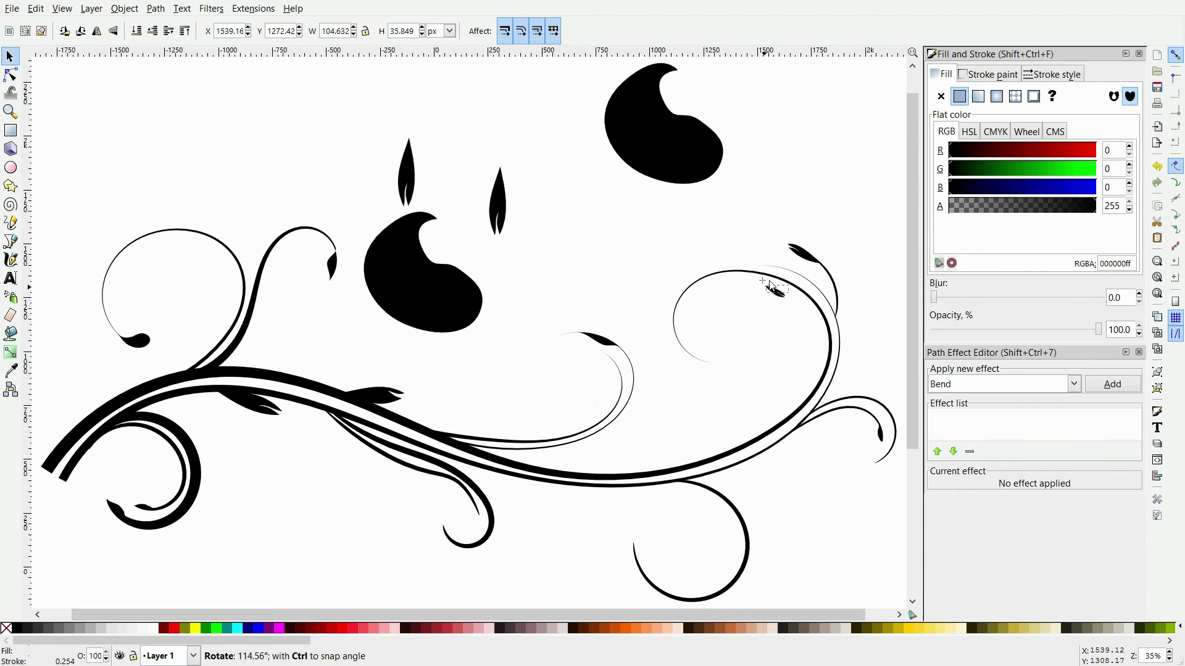
- Reposition the blobs, then shrink the middle blob and rotate it about 90°
{"action": "left_click_drag", "start_coordinate": [724, 297], "coordinate": [720, 291]}
{"action": "left_click", "coordinate": [757, 351]}
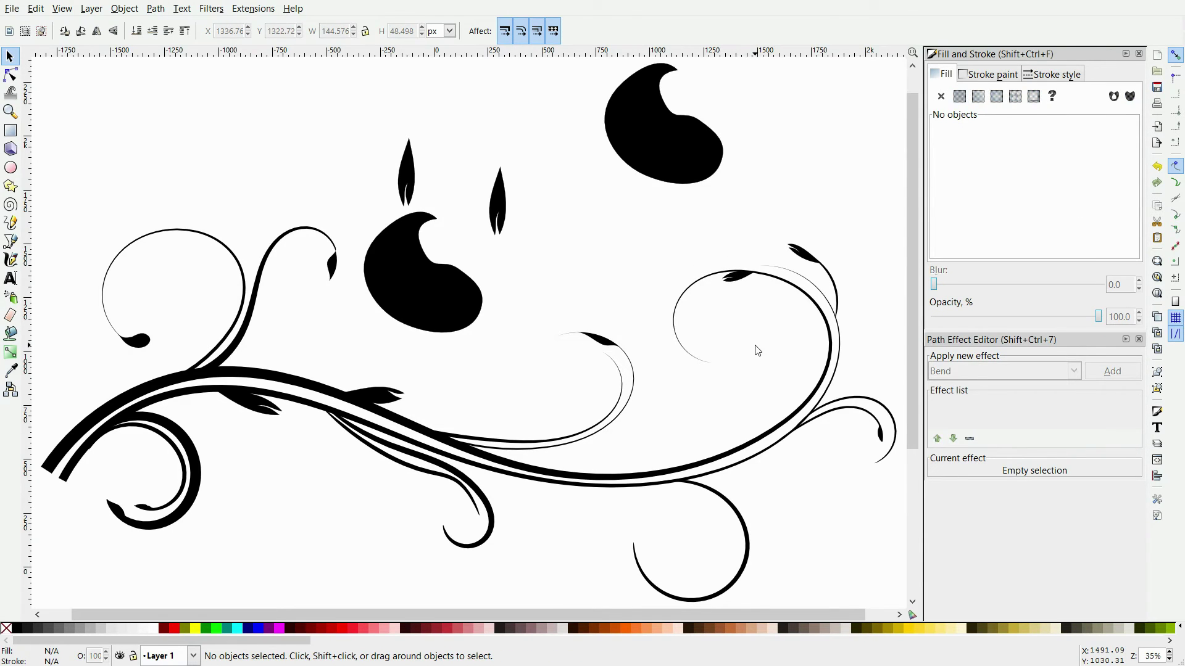
{"action": "left_click_drag", "start_coordinate": [647, 138], "coordinate": [613, 200]}
{"action": "left_click_drag", "start_coordinate": [392, 265], "coordinate": [446, 301]}
{"action": "mouse_move", "coordinate": [540, 373]}
{"action": "left_mouse_down"}
{"action": "mouse_move", "coordinate": [448, 295]}
{"action": "mouse_move", "coordinate": [719, 374]}
{"action": "left_mouse_up"}
{"action": "key", "text": "n"}
{"action": "key", "text": "s"}
{"action": "key", "text": "ctrl+bracketleft"}
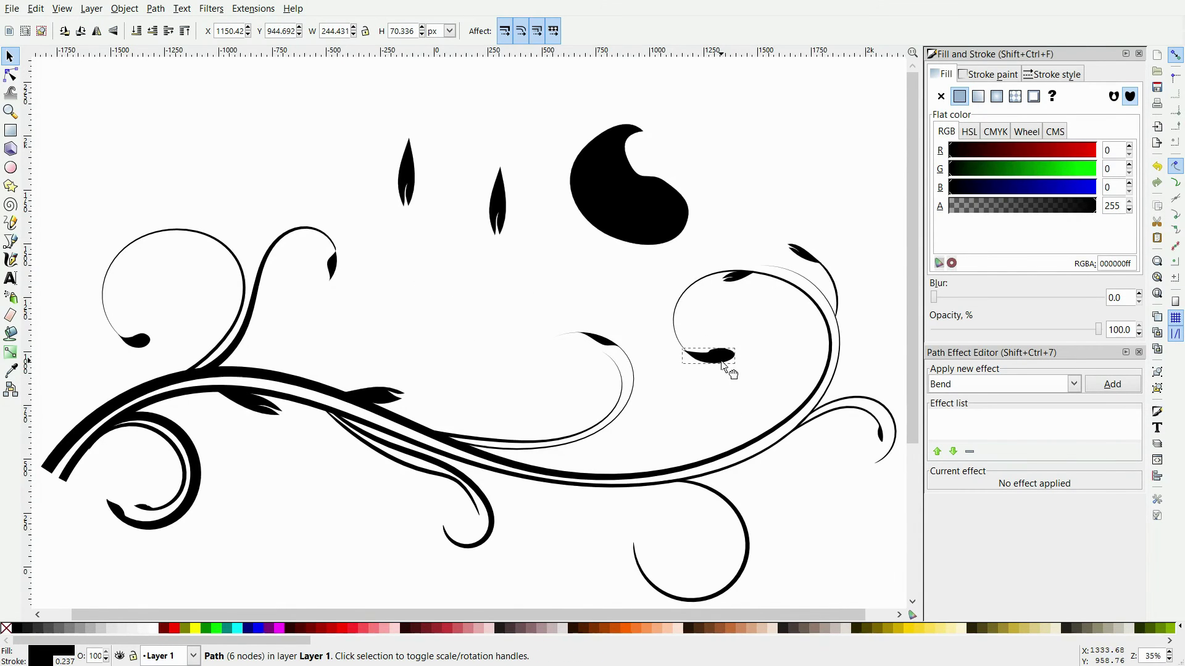
- Node-edit the small blob's upper curve into a leaf shape
{"action": "key", "text": "n"}
{"action": "key", "text": "3"}
{"action": "left_click_drag", "start_coordinate": [356, 286], "coordinate": [346, 308]}
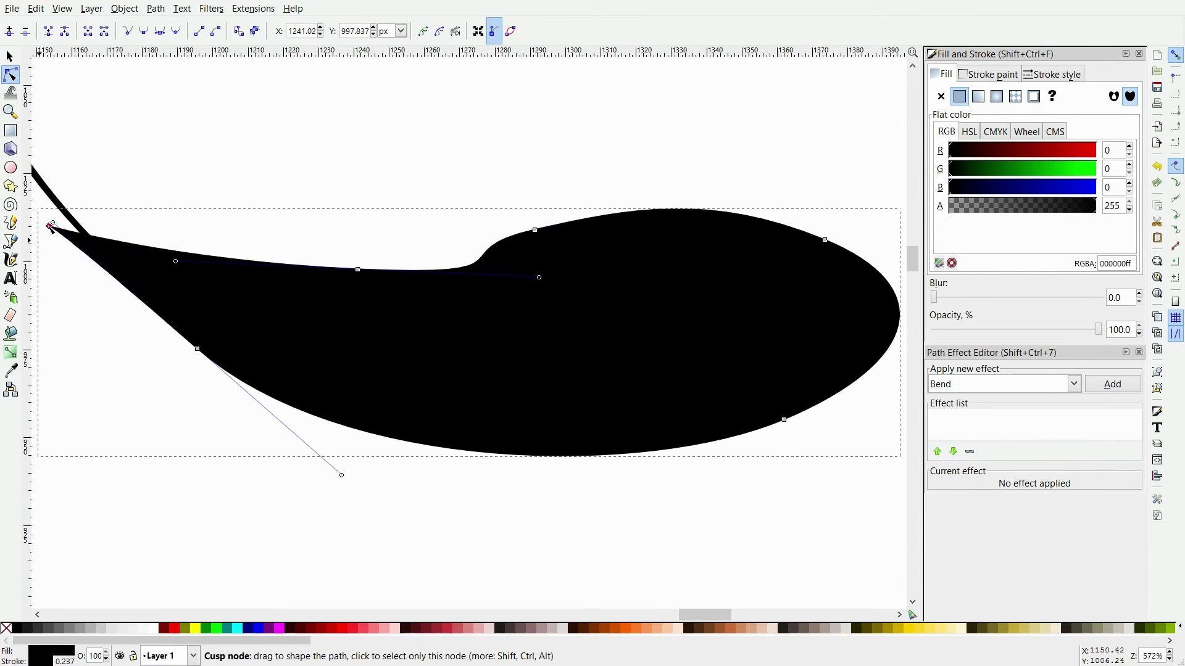
{"action": "left_click_drag", "start_coordinate": [535, 230], "coordinate": [546, 263]}
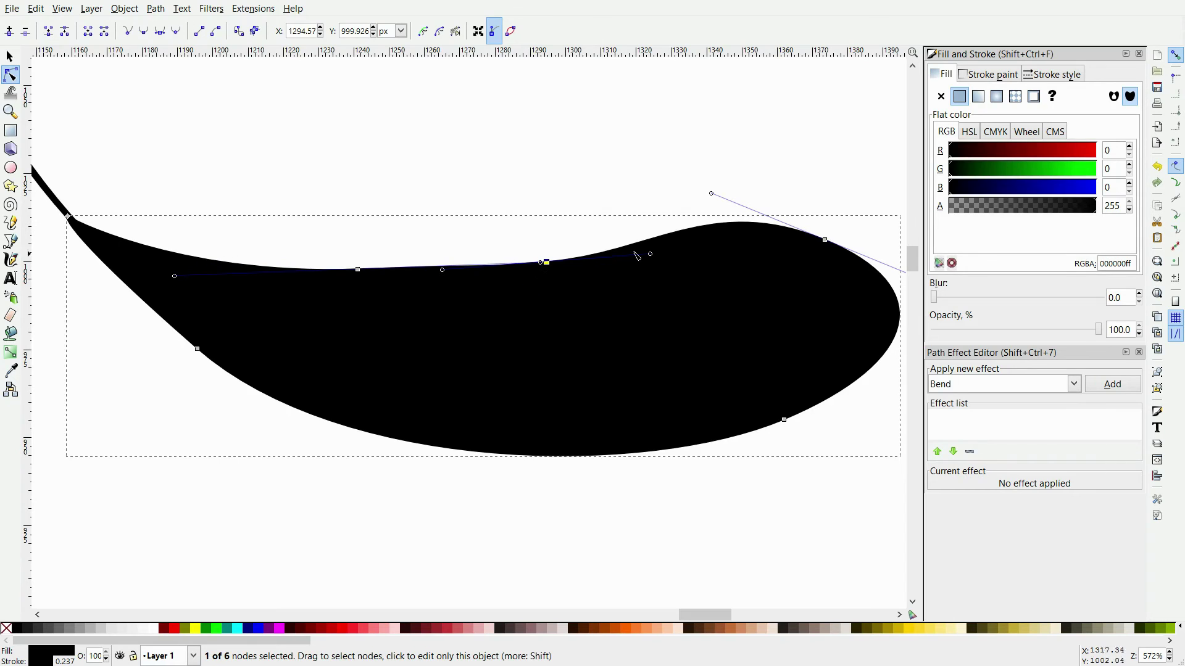
{"action": "key", "text": "s"}
{"action": "key", "text": "Escape"}
{"action": "key", "text": "4"}
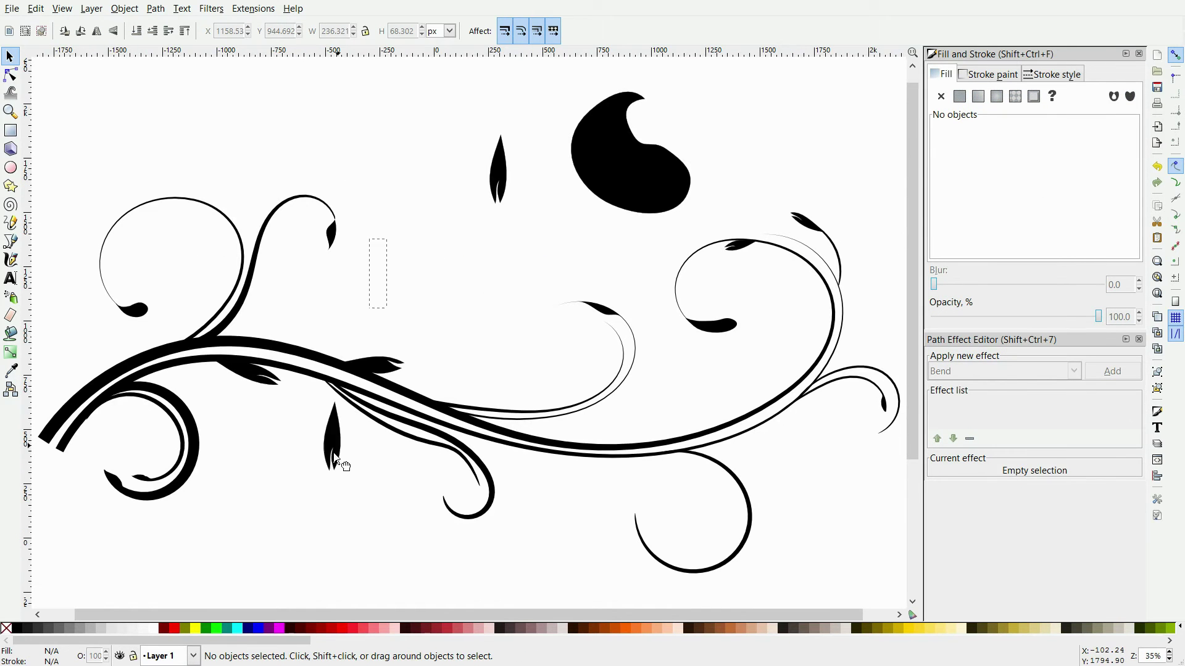
- Move the large blob lower left, rotate it curl-down, and node-edit it into a hook
{"action": "left_click_drag", "start_coordinate": [597, 169], "coordinate": [314, 502]}
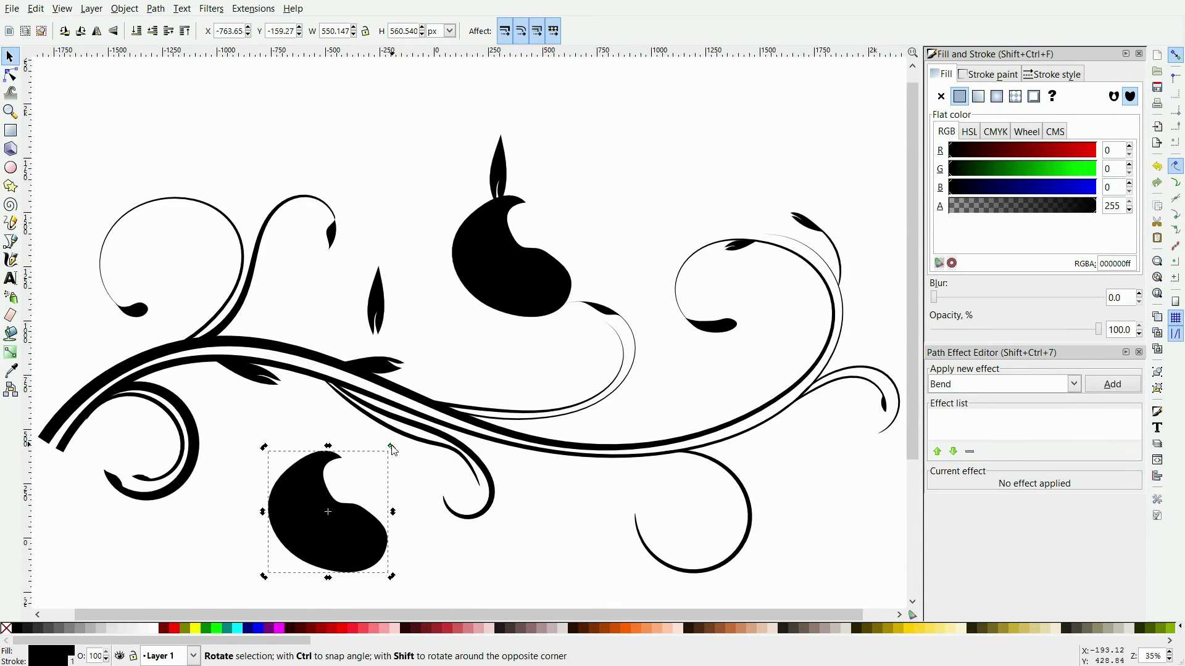
{"action": "left_click_drag", "start_coordinate": [392, 445], "coordinate": [351, 518]}
{"action": "key", "text": "n"}
{"action": "mouse_move", "coordinate": [336, 569]}
{"action": "left_mouse_down"}
{"action": "mouse_move", "coordinate": [313, 579]}
{"action": "mouse_move", "coordinate": [293, 560]}
{"action": "left_mouse_up"}
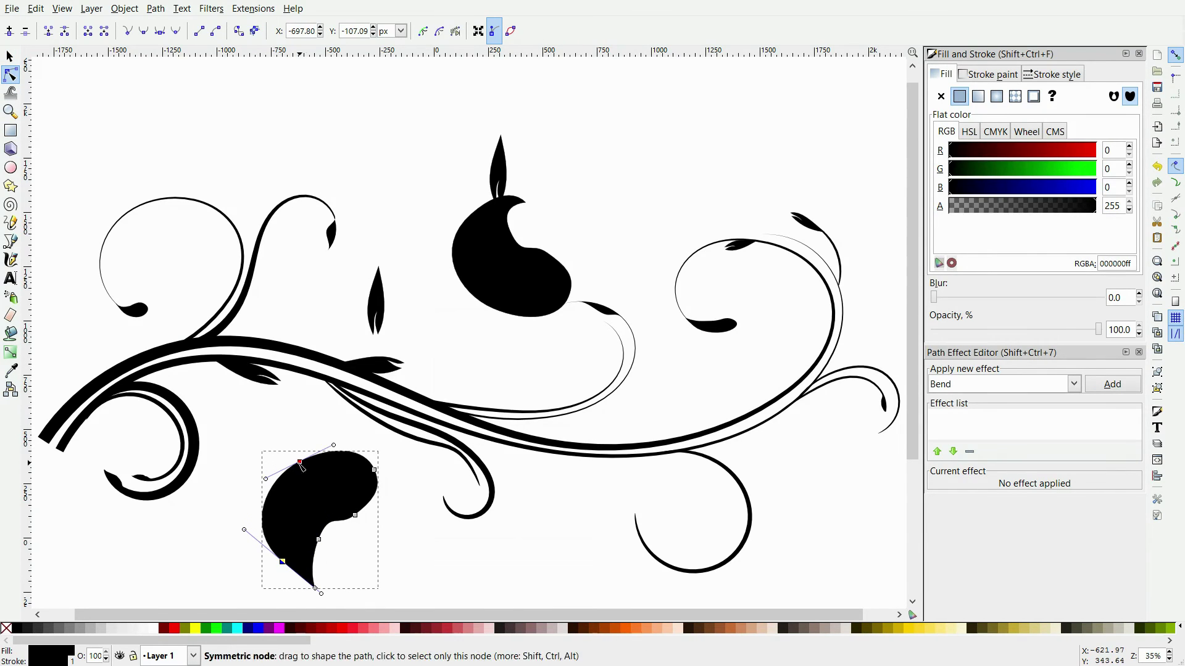
{"action": "left_click_drag", "start_coordinate": [301, 465], "coordinate": [371, 478]}
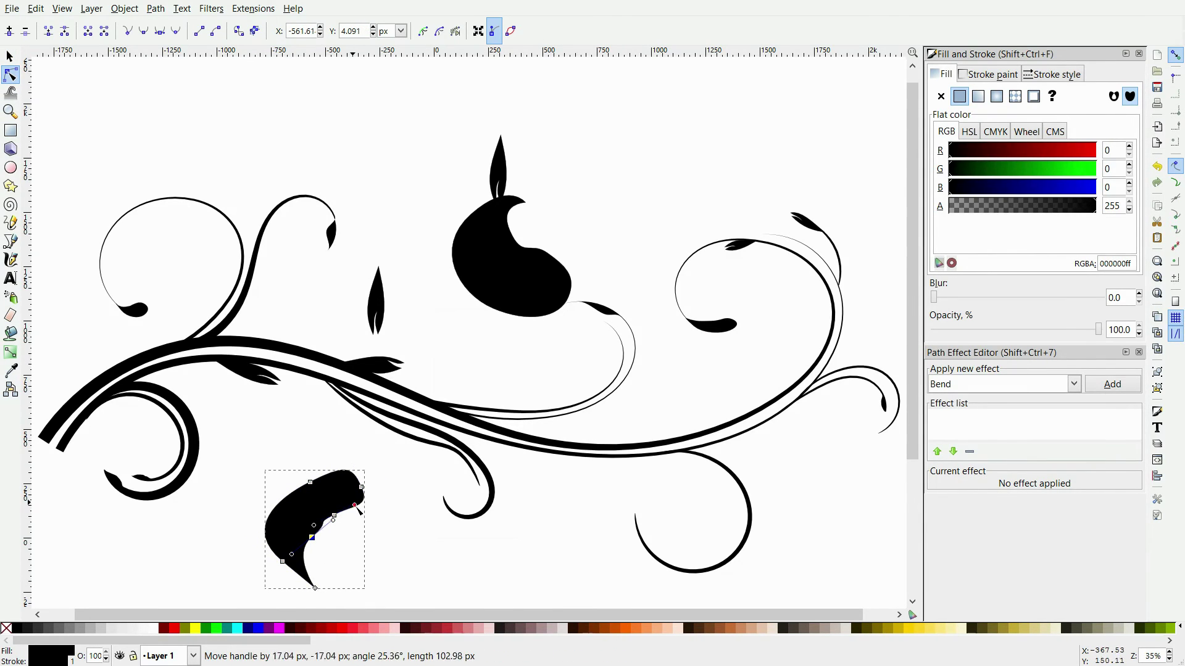
{"action": "left_click", "coordinate": [399, 541]}
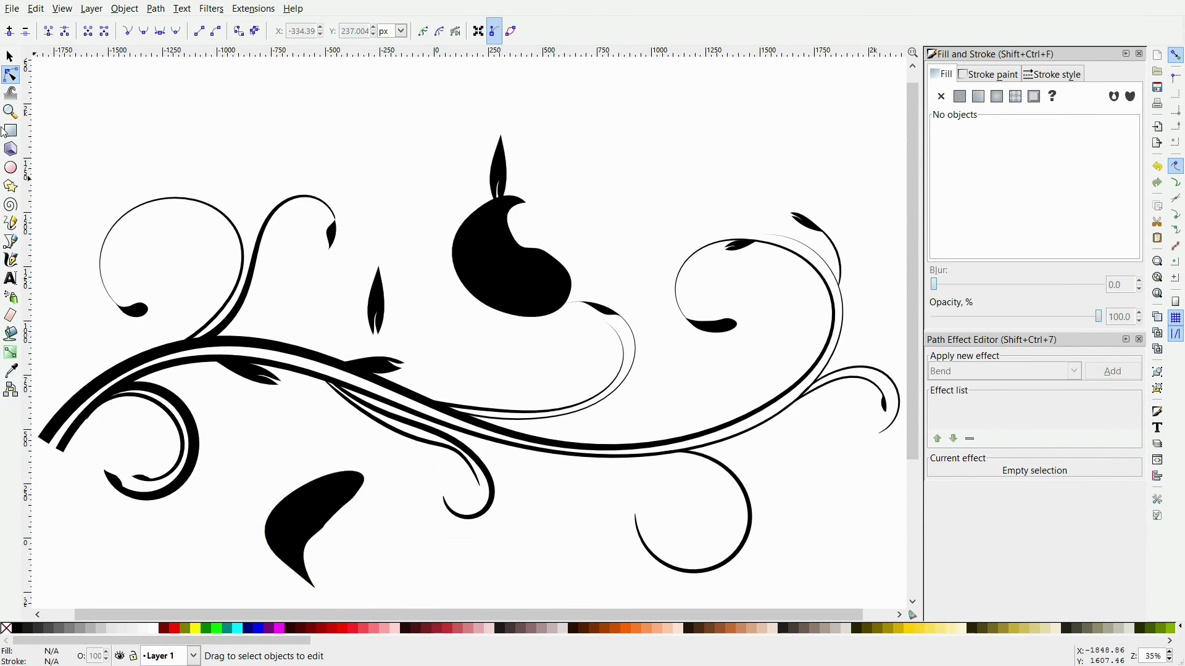
{"action": "key", "text": "s"}
- Place the hook on the lower swirl's end and shrink it to fit
{"action": "left_click", "coordinate": [402, 479]}
{"action": "key", "text": "3"}
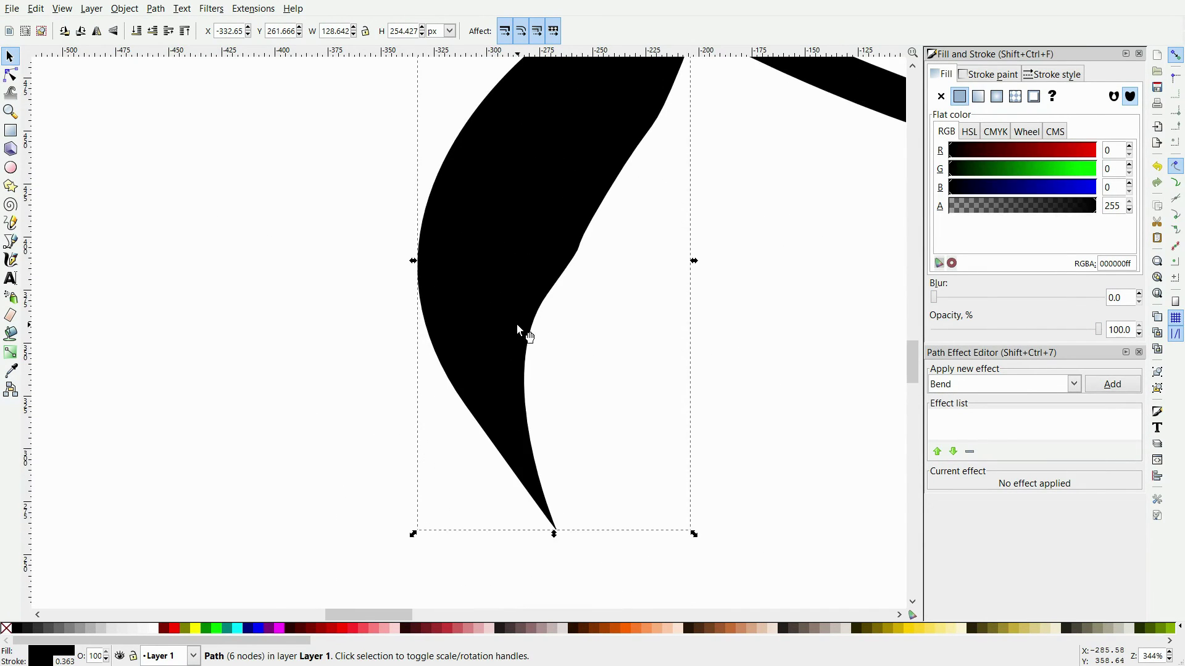
{"action": "left_click_drag", "start_coordinate": [515, 323], "coordinate": [417, 199]}
{"action": "scroll", "coordinate": [516, 323], "scroll_direction": "down", "scroll_amount": 3}
{"action": "scroll", "coordinate": [450, 463], "scroll_direction": "up", "scroll_amount": 3}
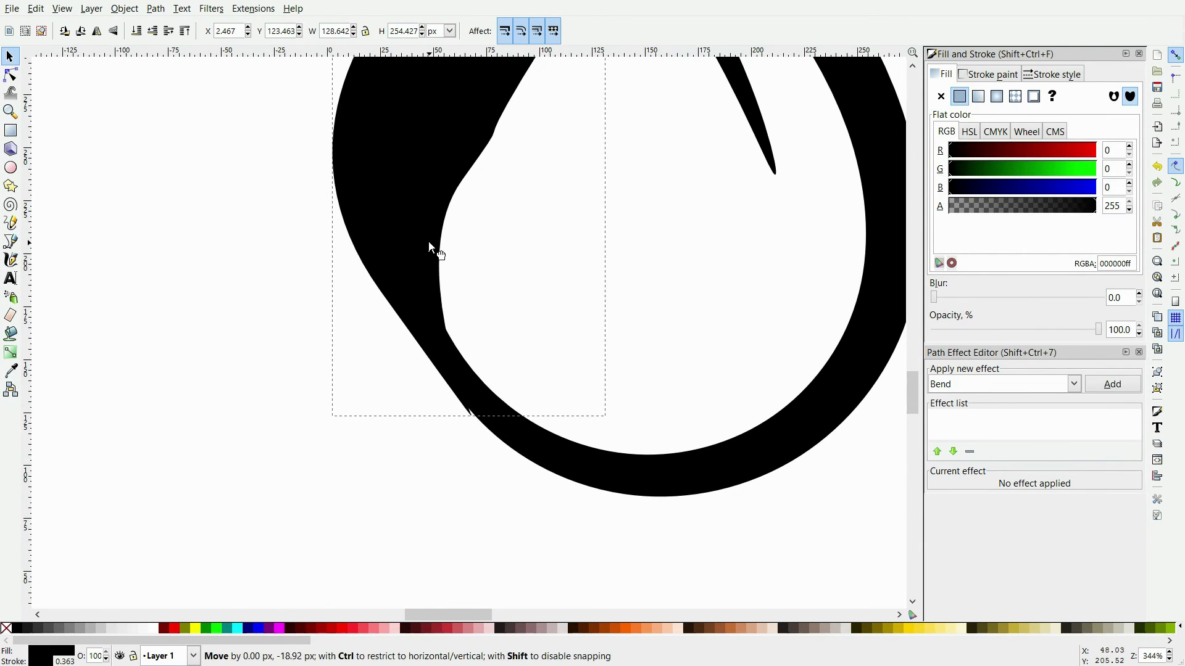
{"action": "left_click", "coordinate": [283, 436]}
{"action": "key", "text": "4"}
{"action": "left_click", "coordinate": [443, 472]}
{"action": "left_click_drag", "start_coordinate": [469, 433], "coordinate": [456, 451]}
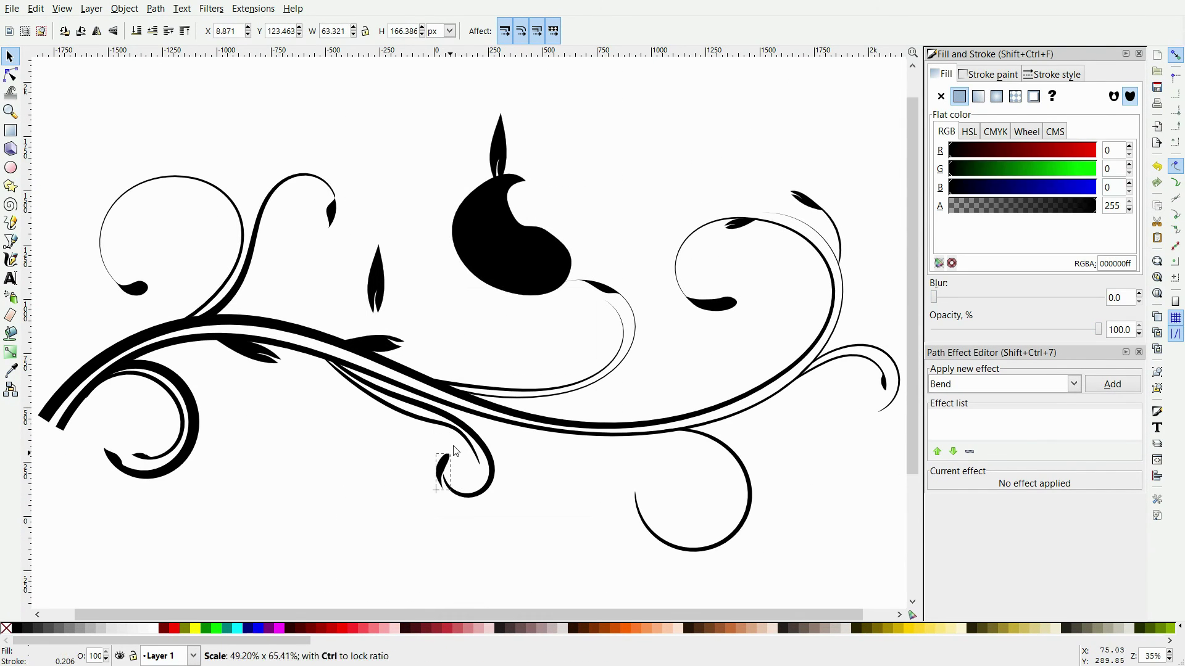
- Move the large blob aside and bring the leaf down below the swirls
{"action": "left_click", "coordinate": [363, 521]}
{"action": "left_click_drag", "start_coordinate": [488, 212], "coordinate": [378, 112]}
{"action": "left_click_drag", "start_coordinate": [501, 149], "coordinate": [548, 554]}
{"action": "left_click", "coordinate": [545, 531]}
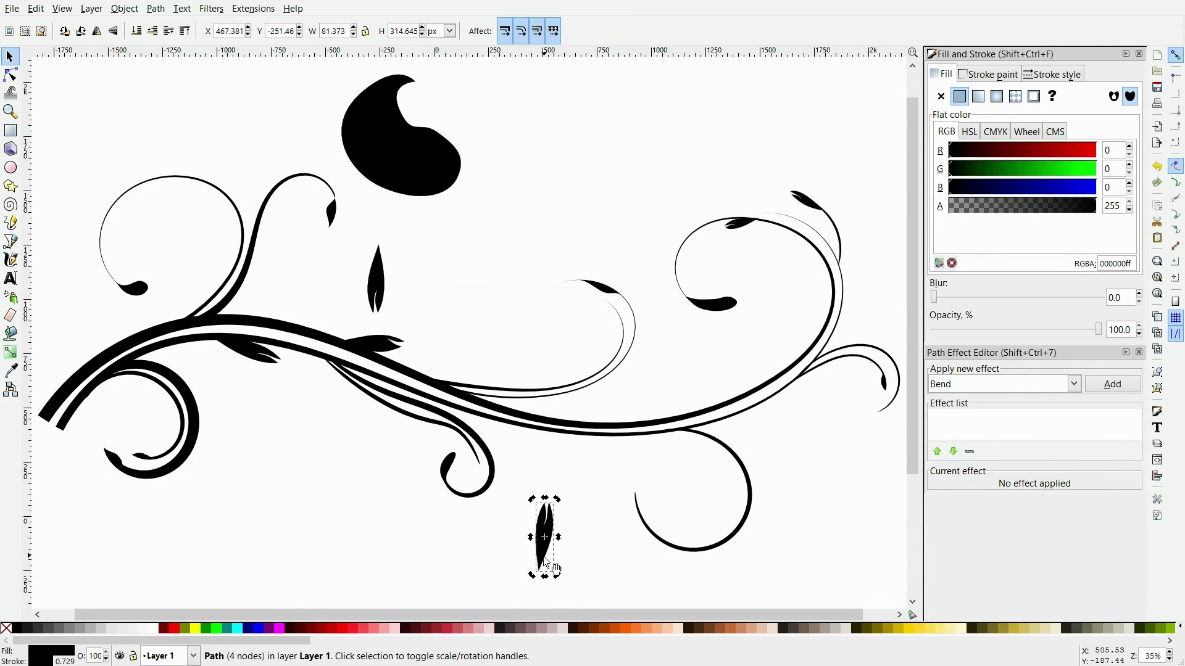
- Reshape the leaf's tip curve by editing its nodes
{"action": "key", "text": "3"}
{"action": "key", "text": "n"}
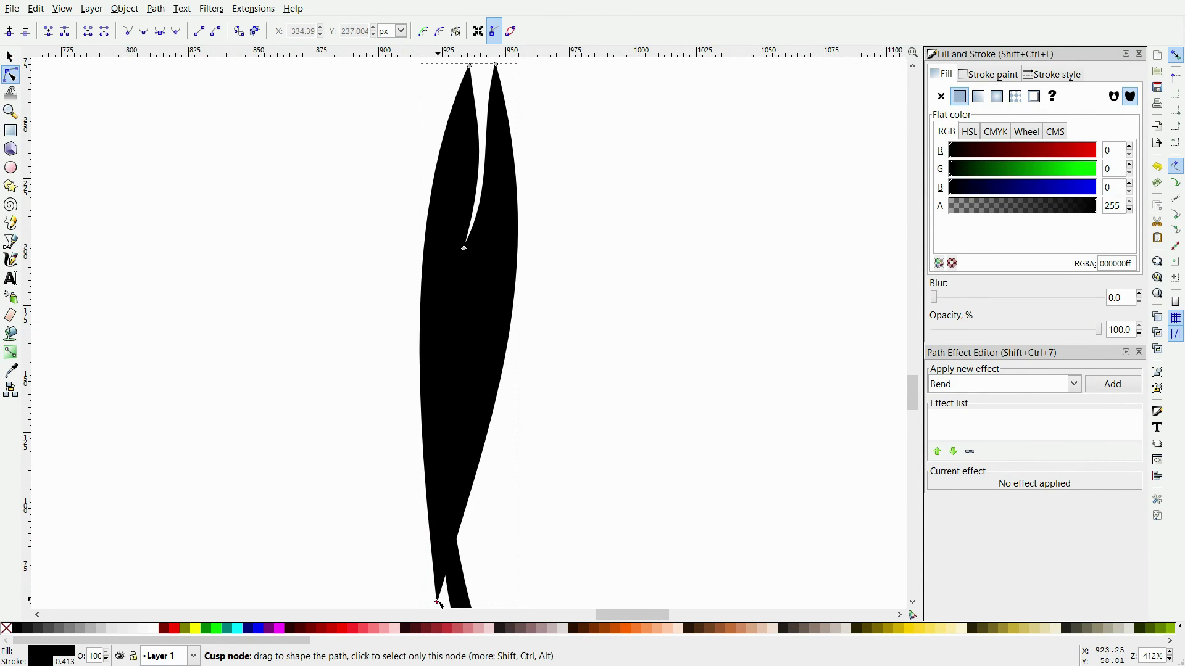
{"action": "left_click", "coordinate": [464, 248]}
{"action": "left_click_drag", "start_coordinate": [475, 146], "coordinate": [444, 160]}
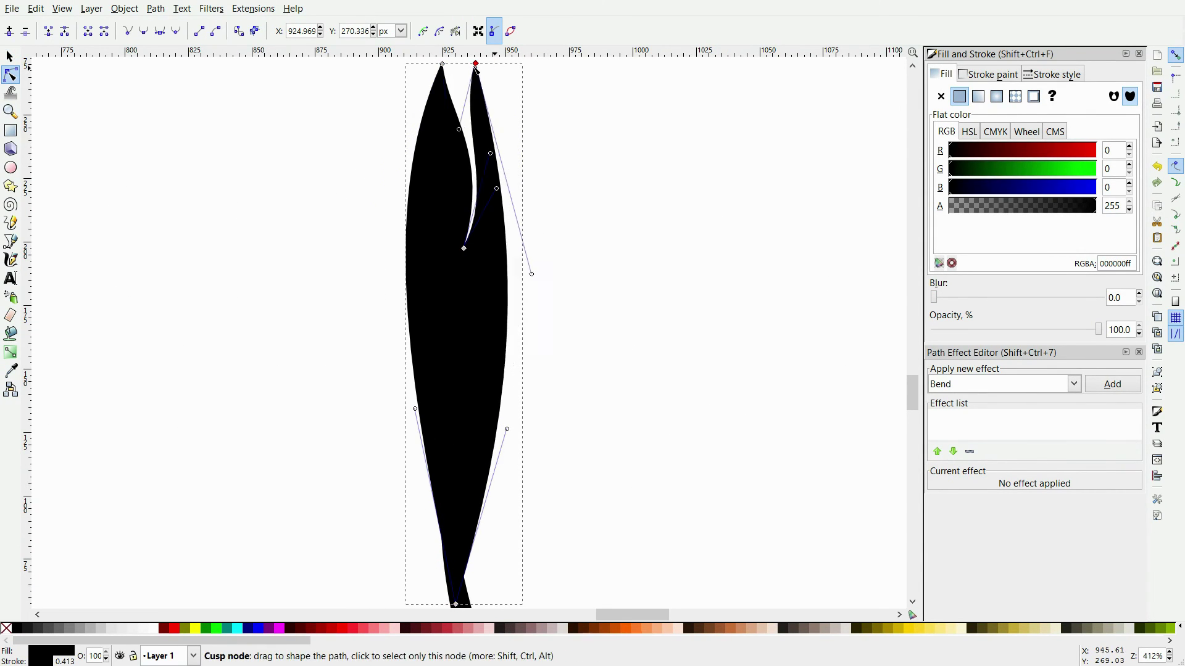
{"action": "key", "text": "s"}
{"action": "key", "text": "grave"}
{"action": "left_click", "coordinate": [693, 471]}
- Paste a leaf copy, rotate it horizontal, and place it on the lower-right curl
{"action": "left_click", "coordinate": [379, 299]}
{"action": "key", "text": "ctrl+v"}
{"action": "key", "text": "ctrl+bracketleft"}
{"action": "left_click_drag", "start_coordinate": [559, 346], "coordinate": [795, 487]}
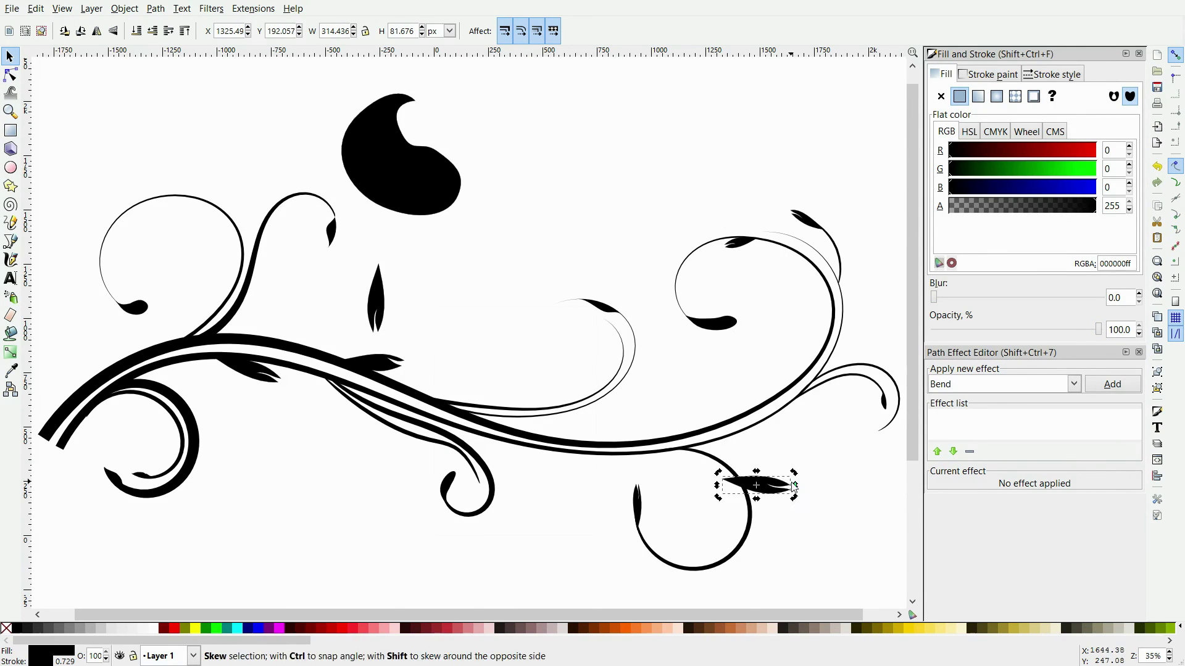
{"action": "left_click", "coordinate": [812, 547]}
- Paste another leaf along the right swirl, flattening and shrinking it to fit
{"action": "left_click", "coordinate": [376, 299]}
{"action": "key", "text": "ctrl+v"}
{"action": "mouse_move", "coordinate": [498, 297]}
{"action": "left_mouse_down"}
{"action": "mouse_move", "coordinate": [663, 404]}
{"action": "mouse_move", "coordinate": [823, 412]}
{"action": "left_mouse_up"}
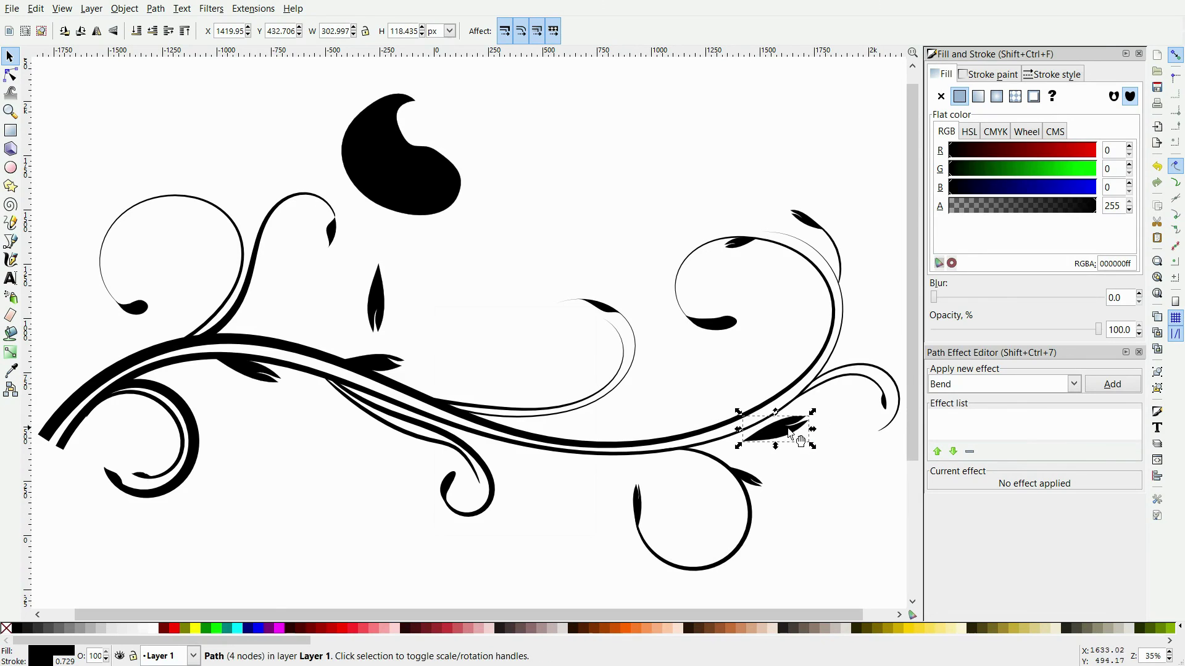
{"action": "key", "text": "bracketright"}
{"action": "left_click_drag", "start_coordinate": [822, 435], "coordinate": [805, 428]}
- Draw a new curved curl path rising from the main stem
{"action": "left_click", "coordinate": [827, 472]}
{"action": "left_click", "coordinate": [12, 240]}
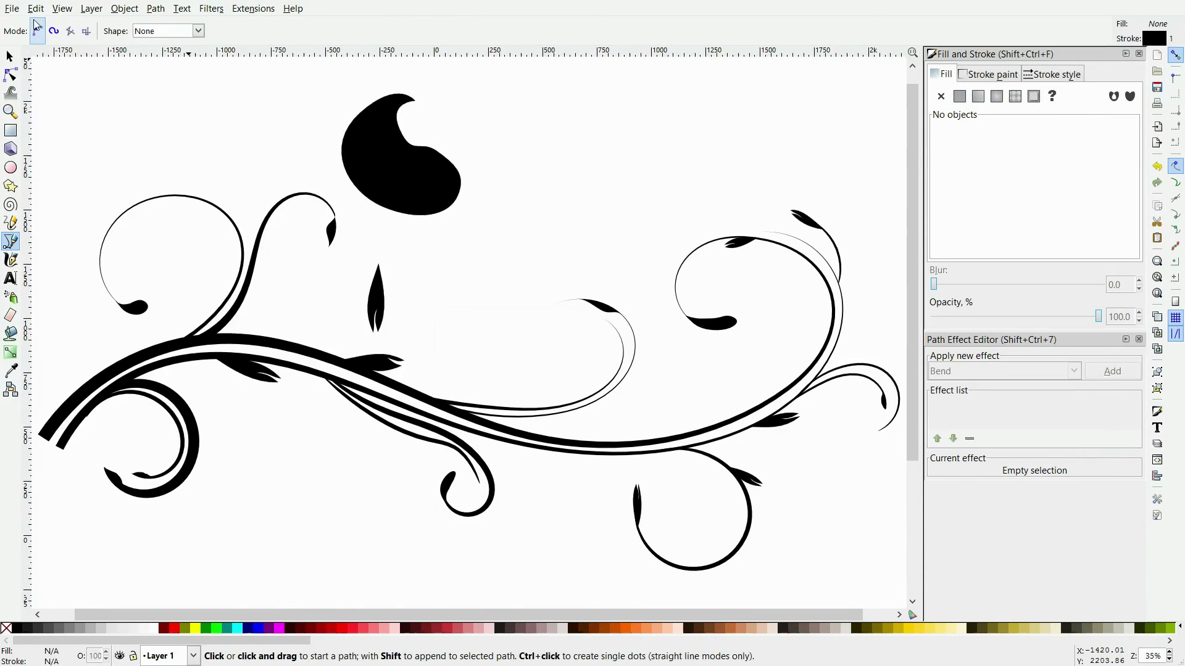
{"action": "left_click", "coordinate": [677, 441]}
{"action": "double_click", "coordinate": [668, 357]}
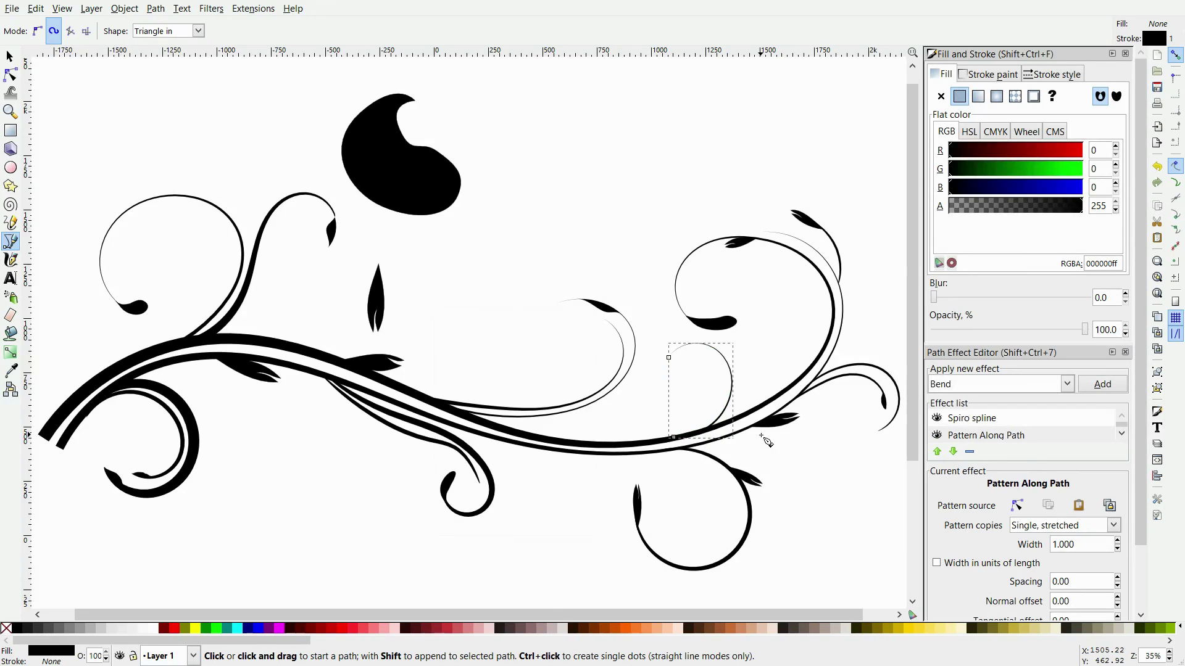
{"action": "key", "text": "s"}
- Delete the leftover black blob via its right-click menu
{"action": "left_click", "coordinate": [441, 161]}
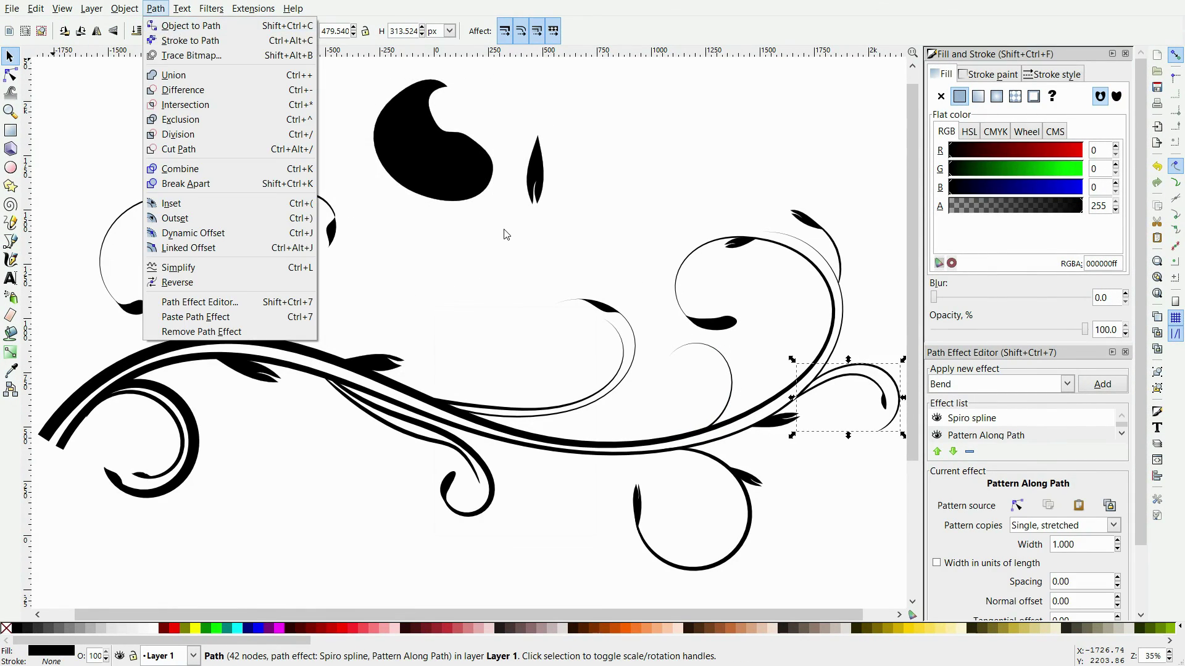
{"action": "right_click", "coordinate": [468, 150]}
{"action": "left_click", "coordinate": [500, 258]}
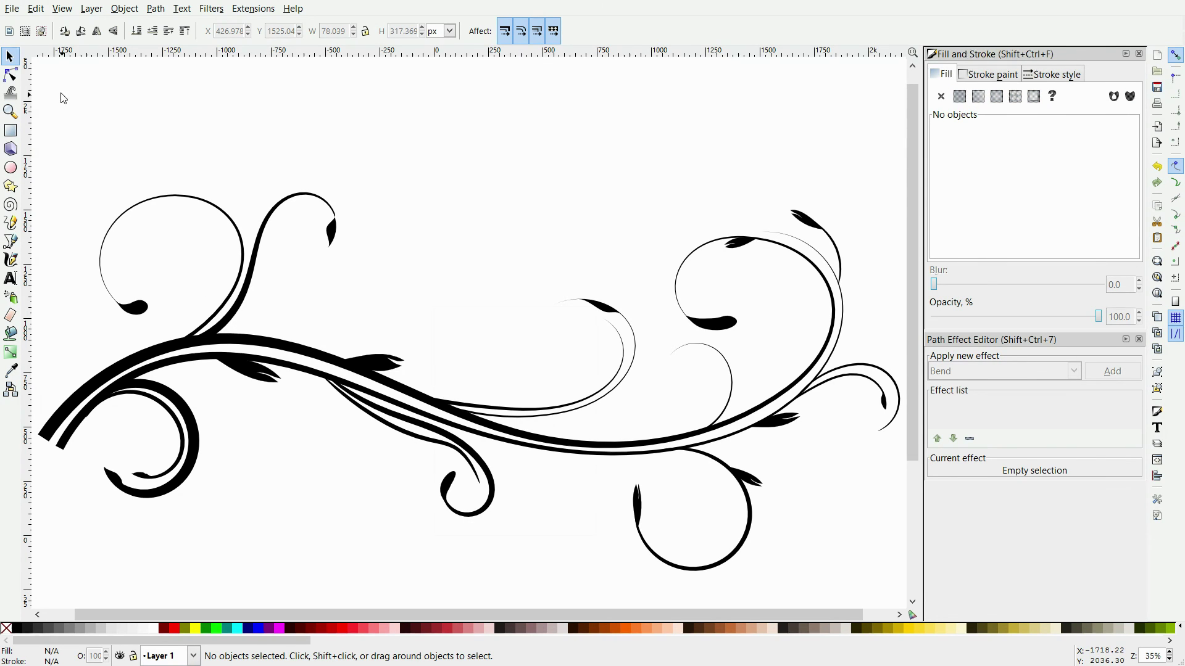
- Select every path of the ornament and give them a fill colour
{"action": "left_click_drag", "start_coordinate": [64, 99], "coordinate": [825, 596]}
{"action": "left_click_drag", "start_coordinate": [35, 67], "coordinate": [311, 446]}
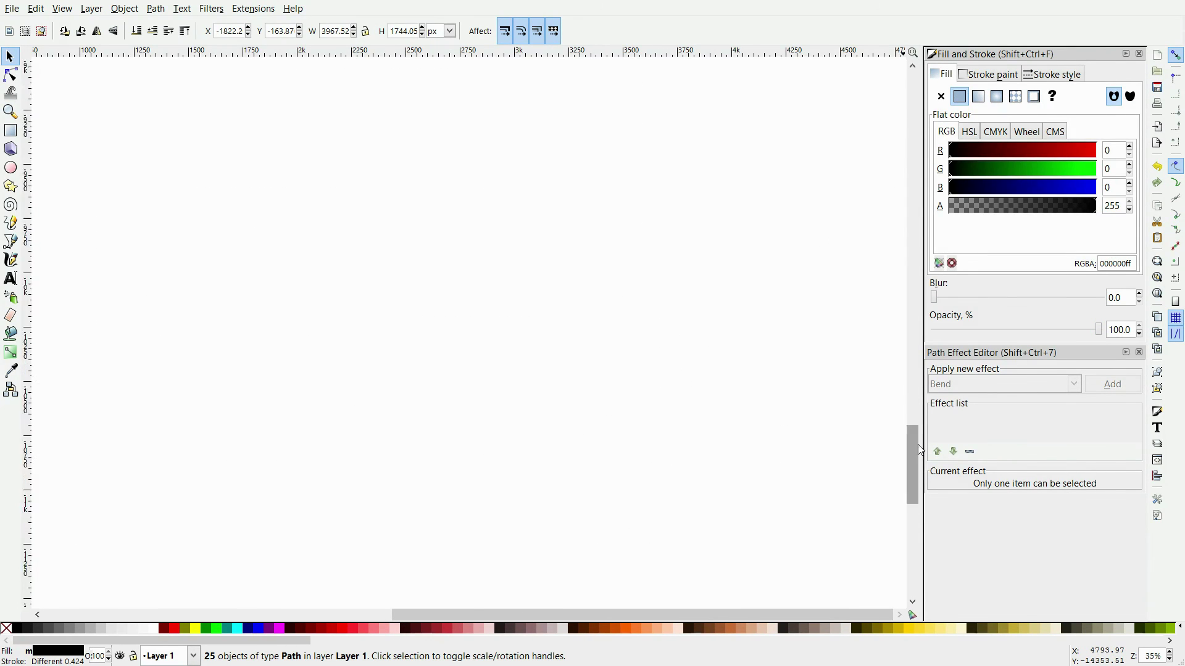
{"action": "left_click_drag", "start_coordinate": [920, 450], "coordinate": [913, 116]}
{"action": "left_click_drag", "start_coordinate": [586, 614], "coordinate": [251, 614]}
{"action": "scroll", "coordinate": [60, 138], "scroll_direction": "up", "scroll_amount": 2}
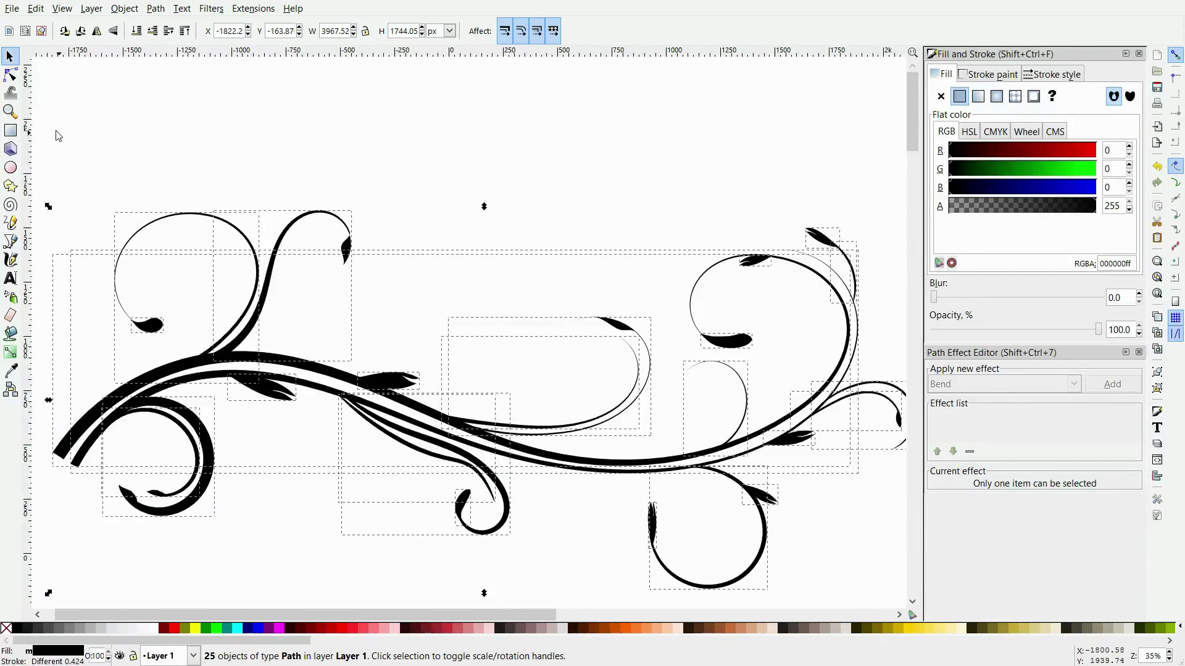
{"action": "left_click", "coordinate": [169, 628]}
- Lay a linear gradient across the ornament and union all paths into one shape
{"action": "key", "text": "g"}
{"action": "left_click_drag", "start_coordinate": [65, 520], "coordinate": [889, 173]}
{"action": "left_click", "coordinate": [155, 9]}
{"action": "left_click", "coordinate": [170, 74]}
- Set the gradient stops to brown #AA4400 at start and gold #D4AA00 at end
{"action": "left_click", "coordinate": [888, 173]}
{"action": "left_click", "coordinate": [175, 628]}
{"action": "left_click", "coordinate": [66, 521]}
{"action": "left_click", "coordinate": [430, 628]}
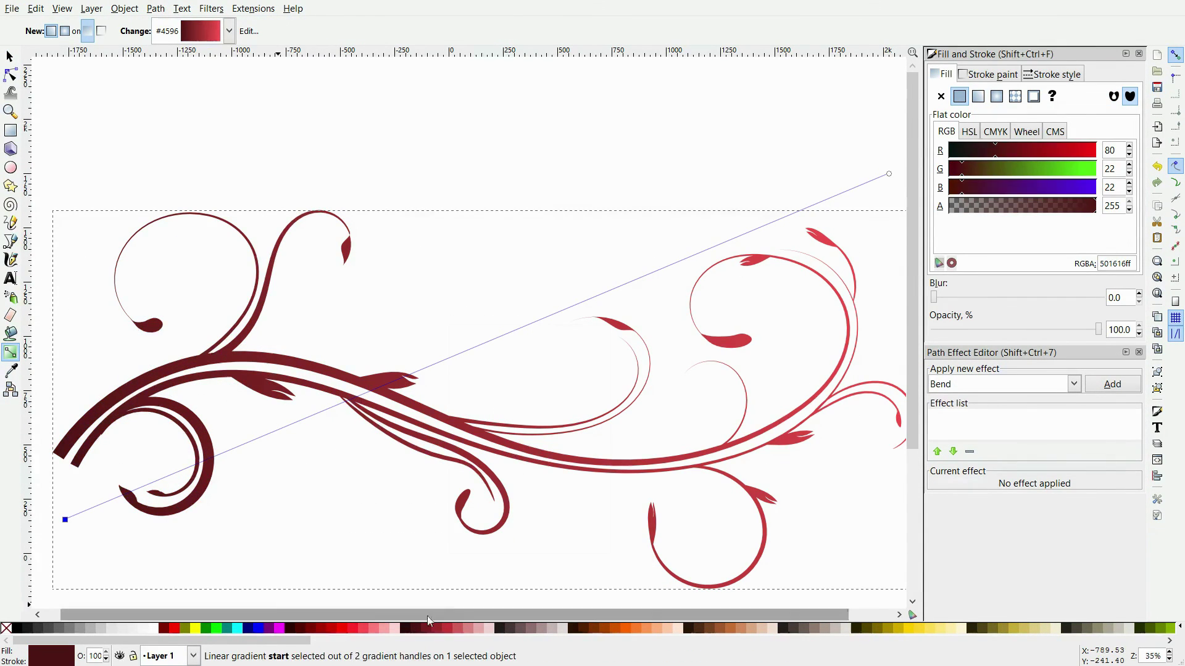
{"action": "left_click", "coordinate": [603, 628]}
{"action": "left_click", "coordinate": [889, 173]}
{"action": "left_click", "coordinate": [893, 628]}
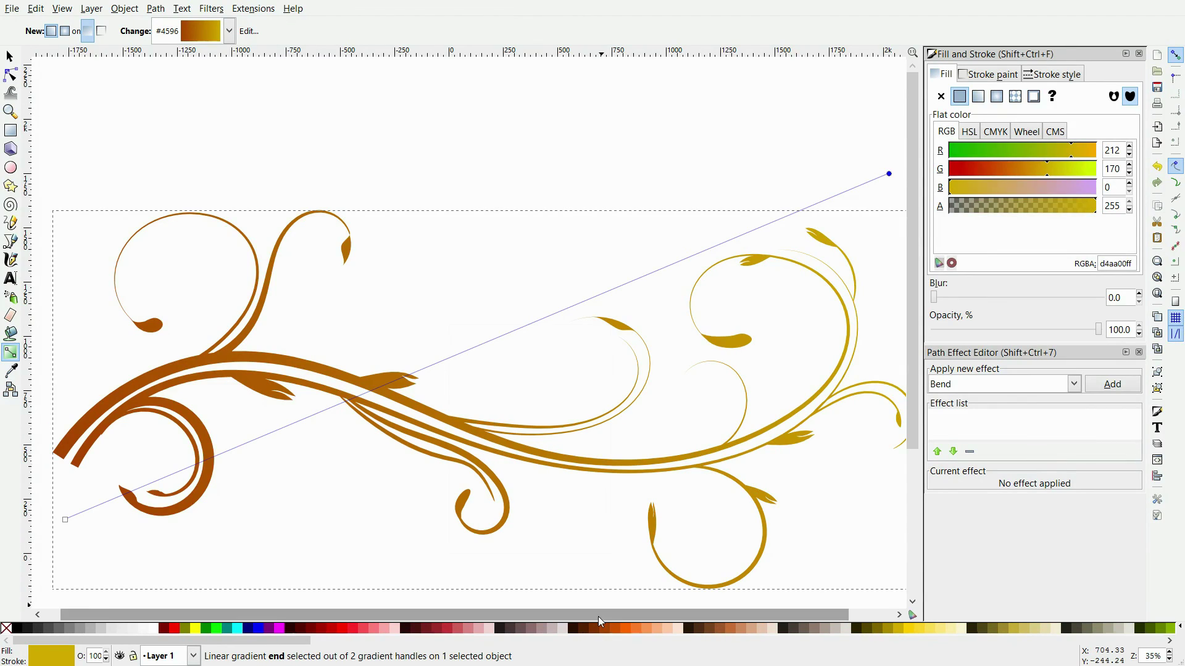
{"action": "left_click", "coordinate": [666, 148]}
{"action": "left_click", "coordinate": [472, 609]}
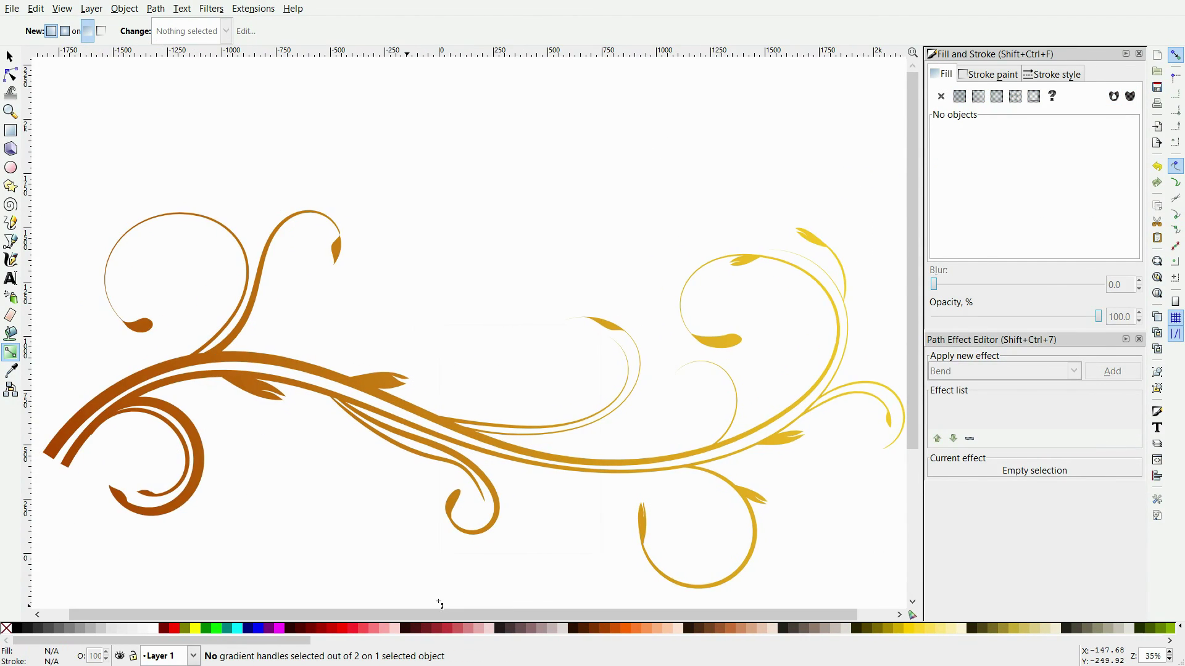